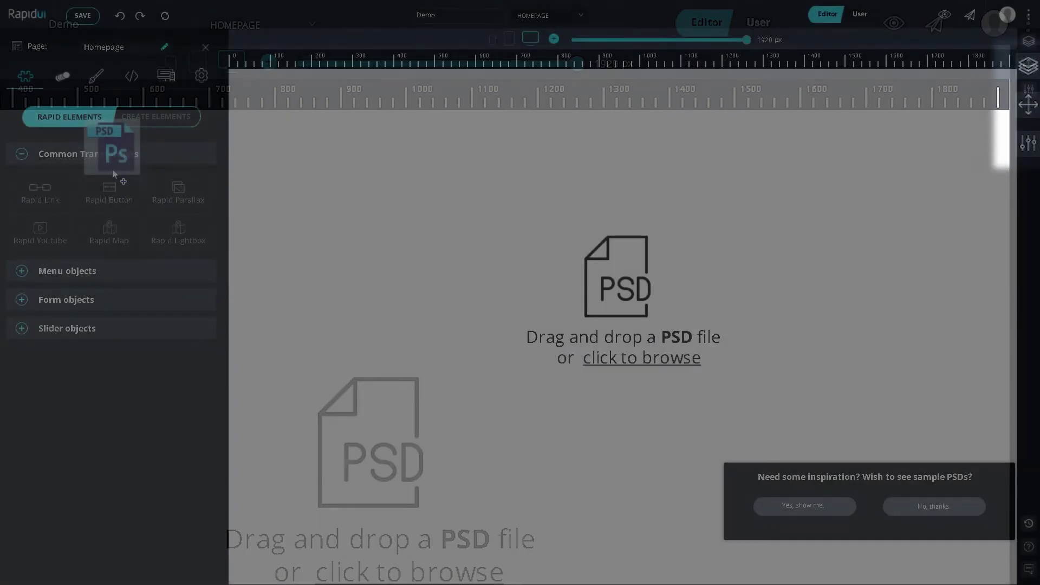
Step: Import the architecture PSD as the homepage, narrowing its centred area from 1366 to 1146 px
drag(137, 178, 539, 245)
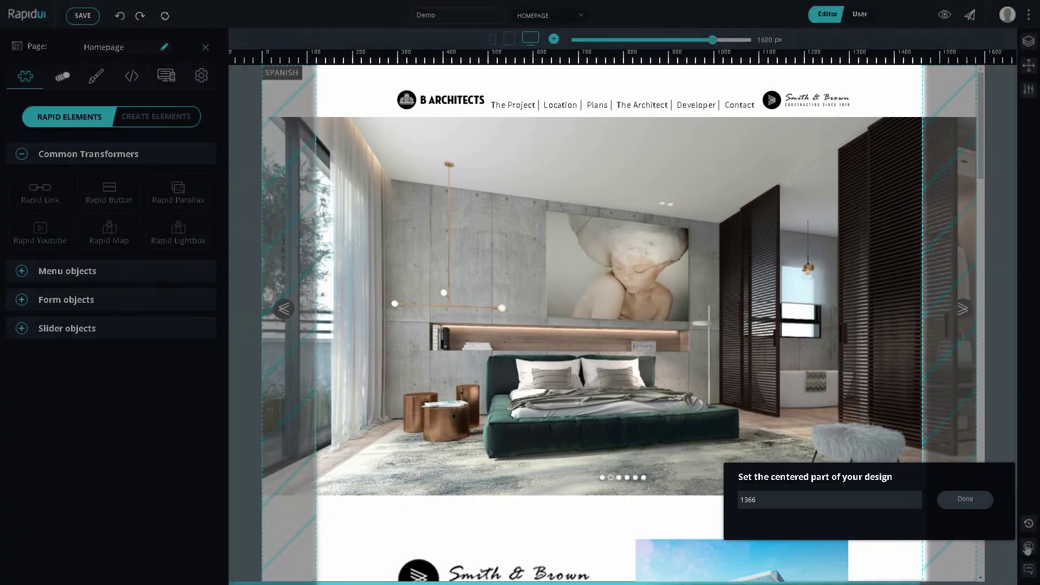
mouse_move(923, 372)
mouse_down()
mouse_move(881, 374)
mouse_move(932, 375)
mouse_up()
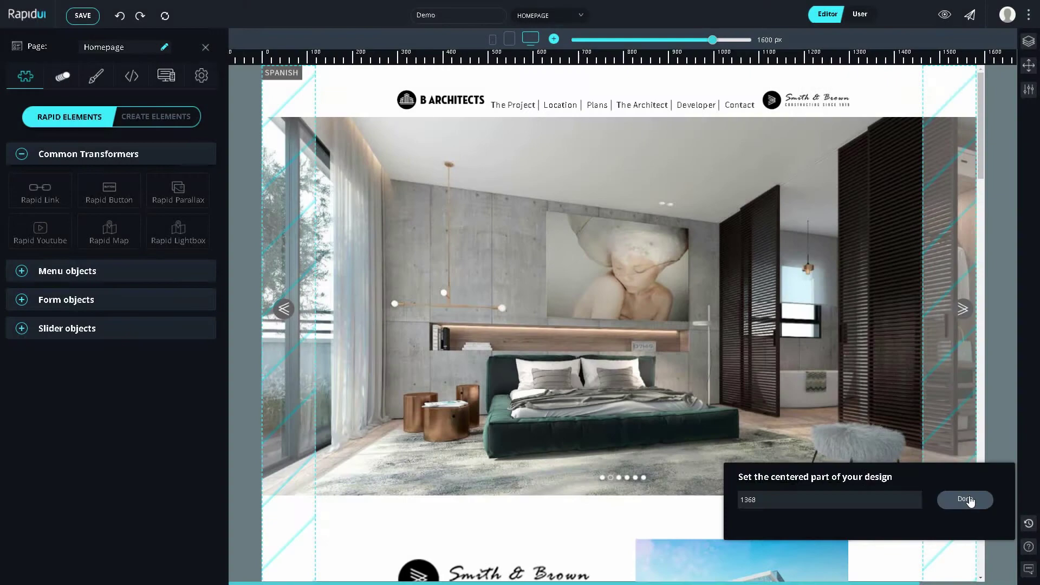
click(965, 499)
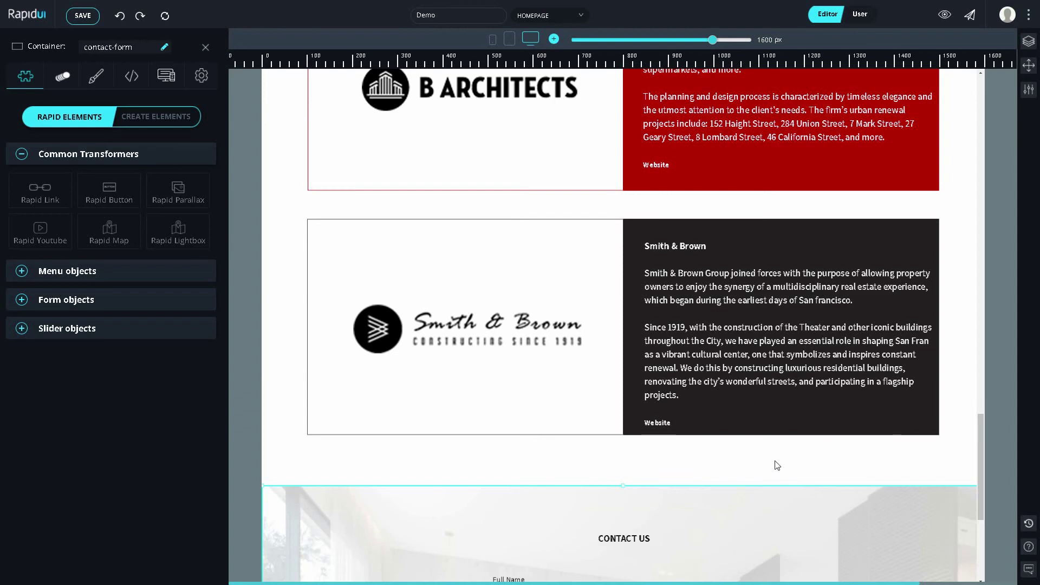
Step: Widen the preview to 1920 px and check the slider's right arrow positioning
scroll(721, 444, up, 8)
scroll(721, 444, up, 15)
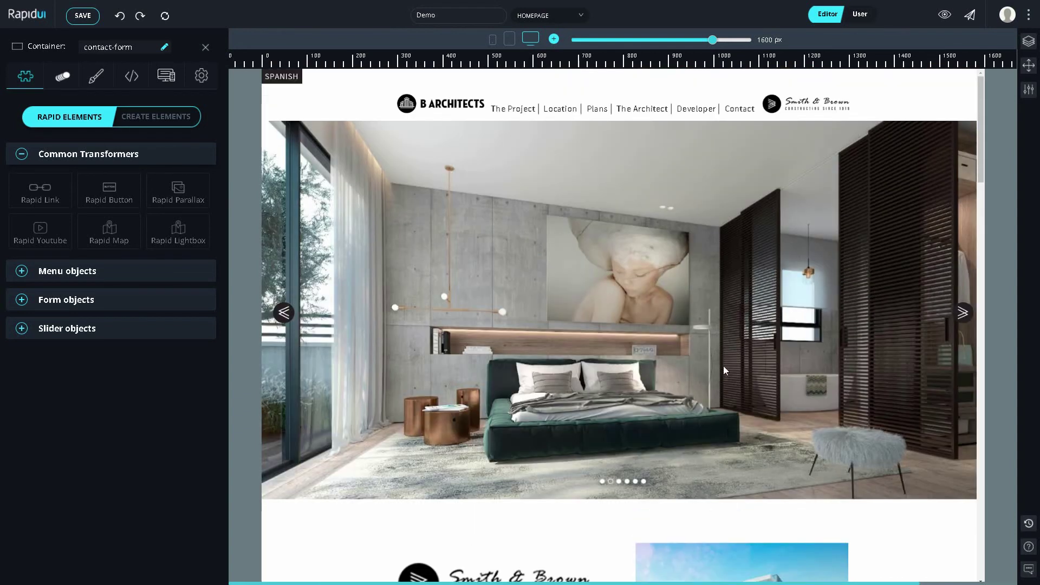
drag(713, 40, 749, 43)
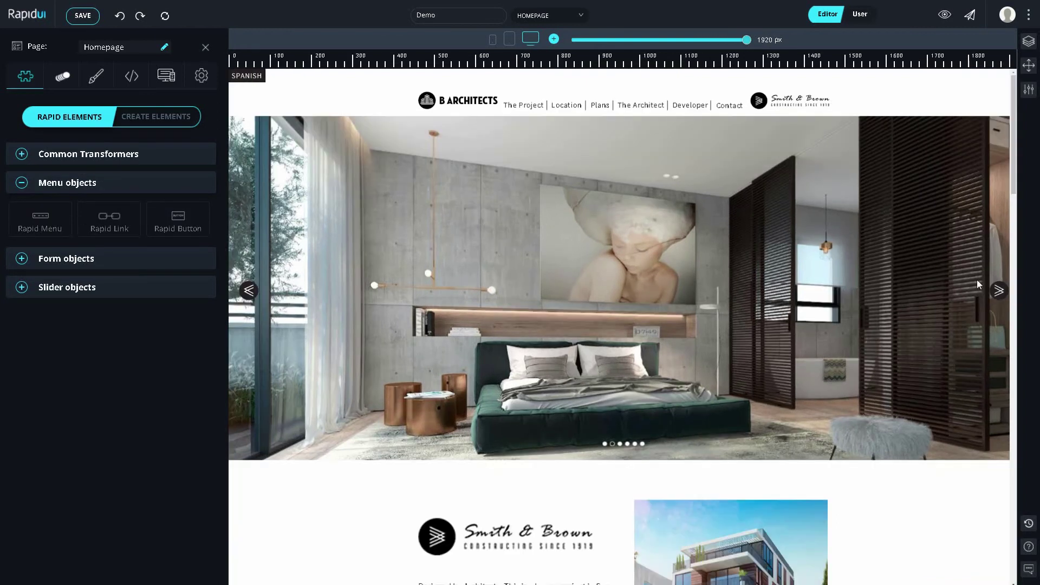
click(998, 291)
click(1027, 66)
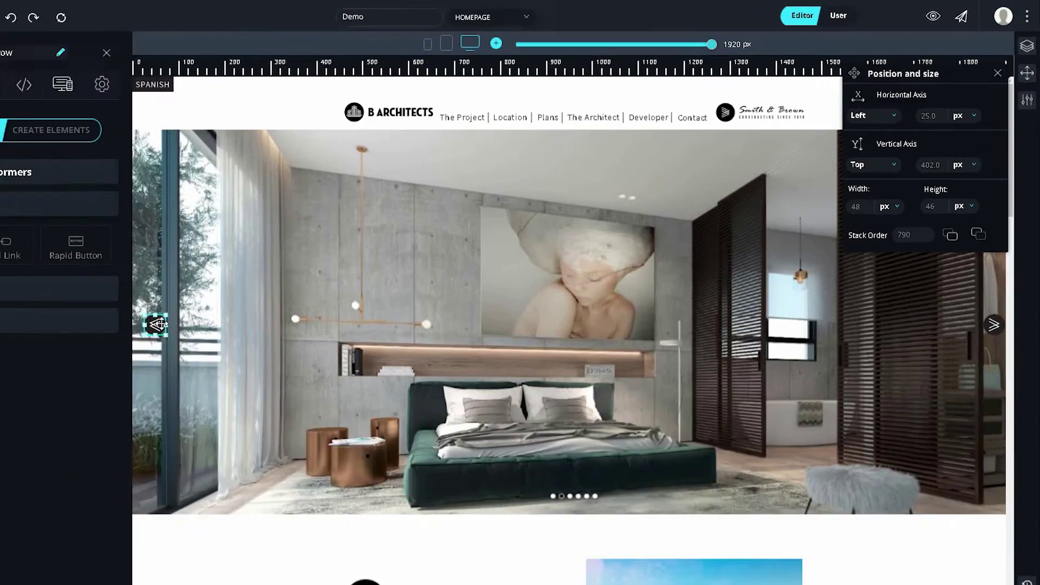
Step: Check the left arrow and SPANISH label positioning, then narrow the preview back to 1760 px
click(151, 320)
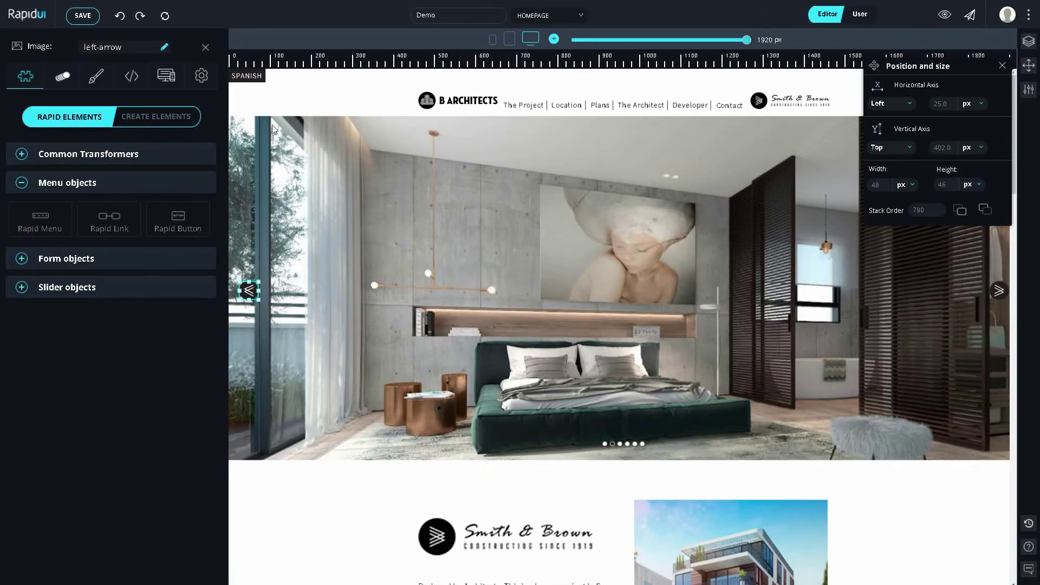
click(262, 77)
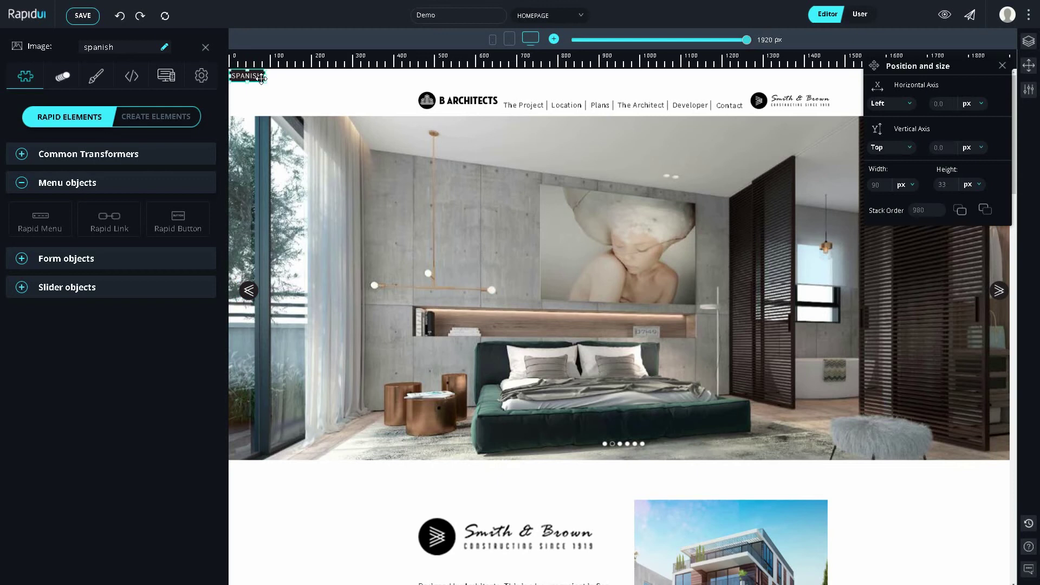
click(334, 87)
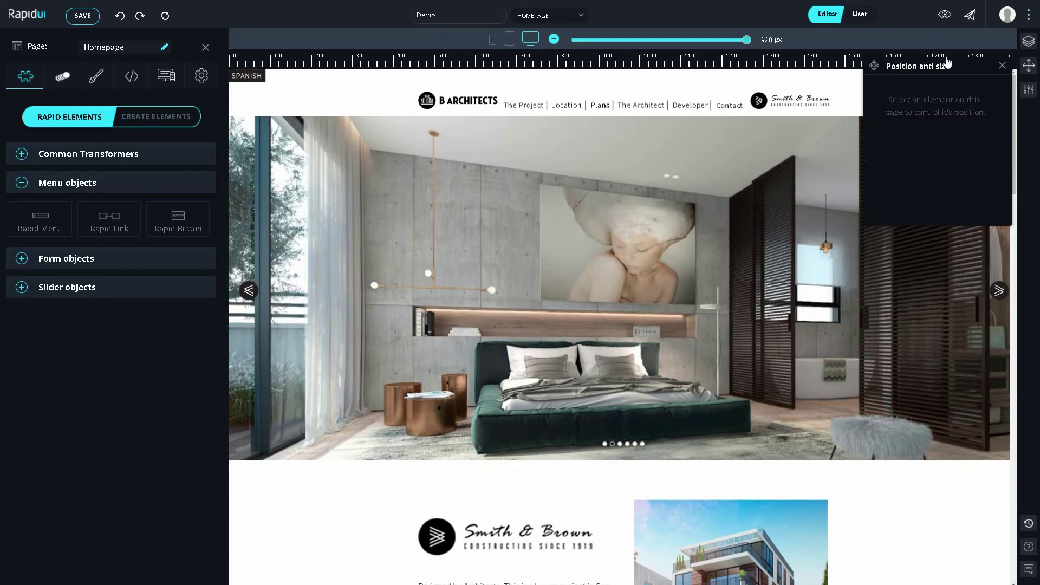
click(1000, 68)
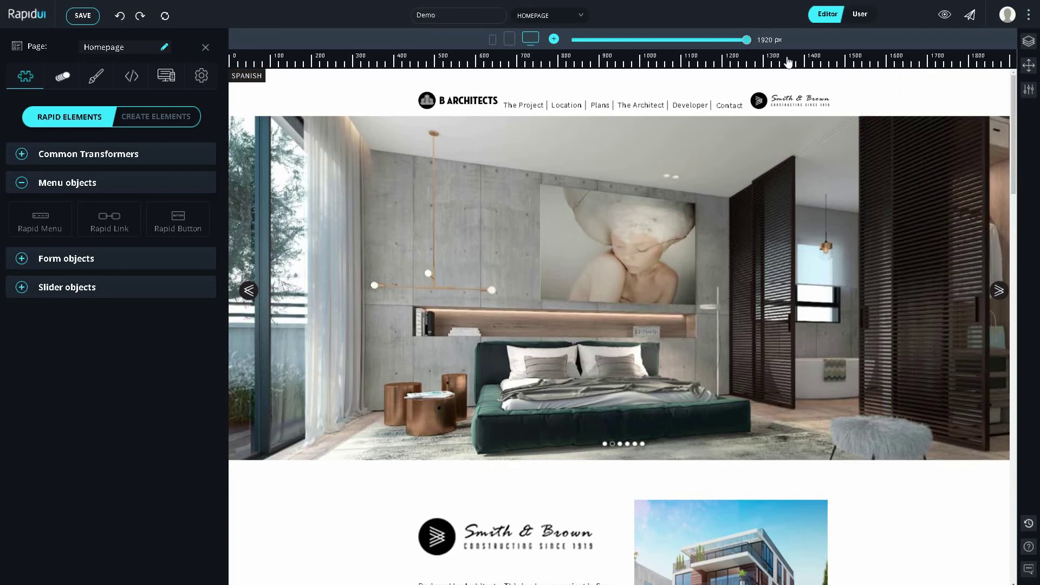
drag(746, 42, 714, 49)
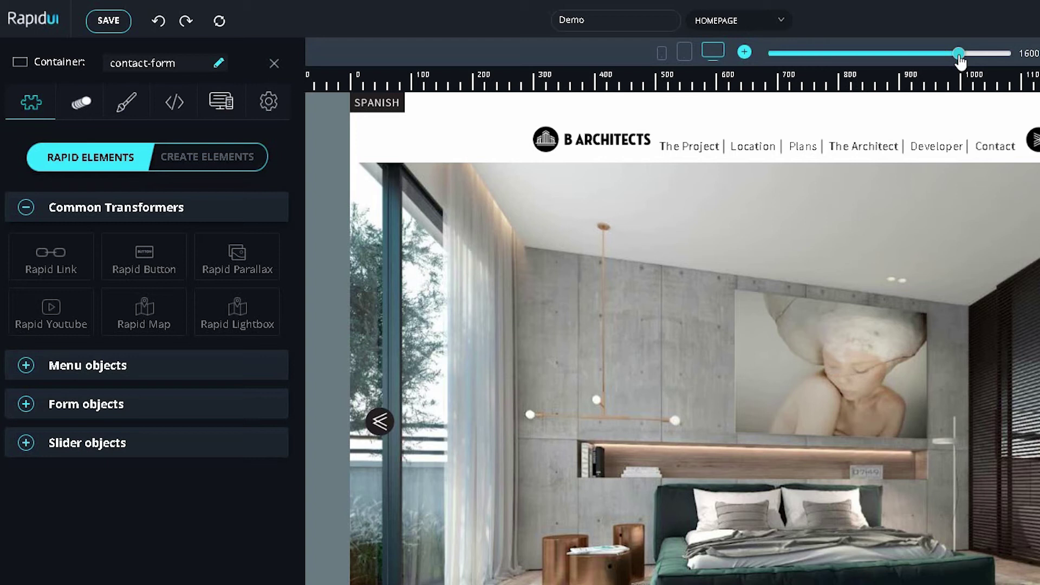
Step: Expand the Menu, Form and Slider object sections and make The Project header item a Rapid Link
click(226, 365)
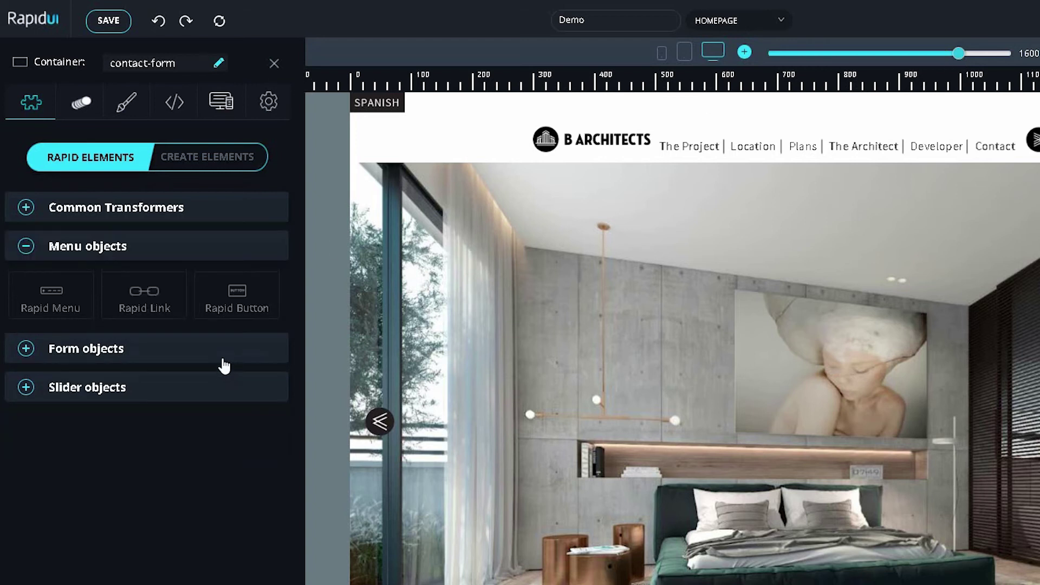
click(219, 358)
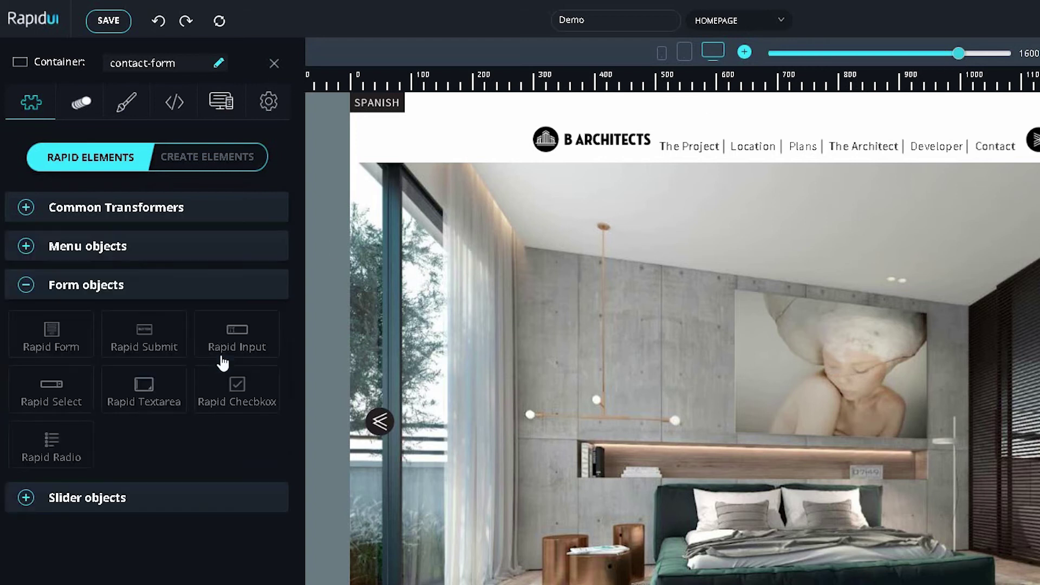
click(198, 501)
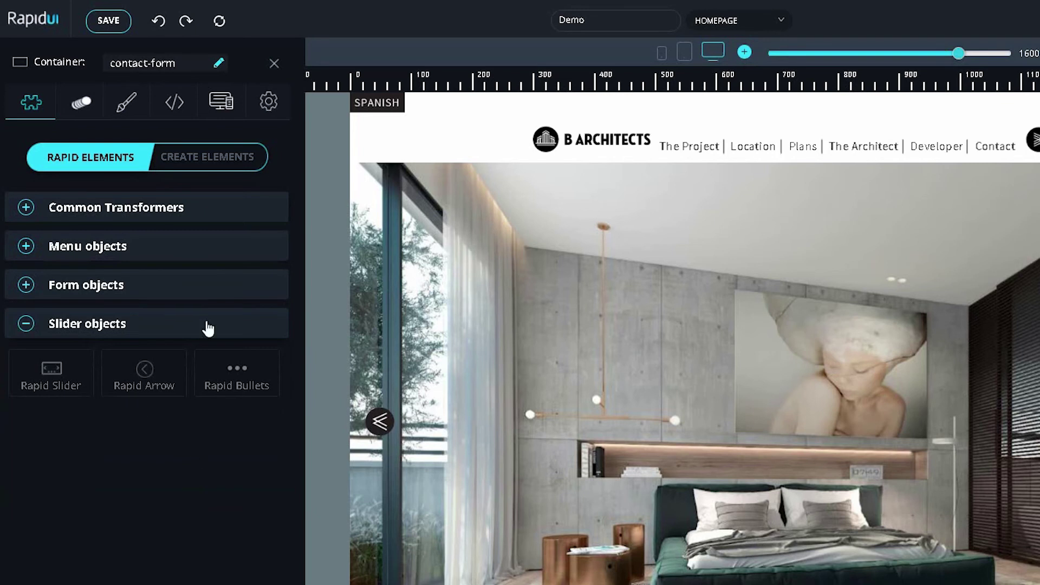
click(214, 261)
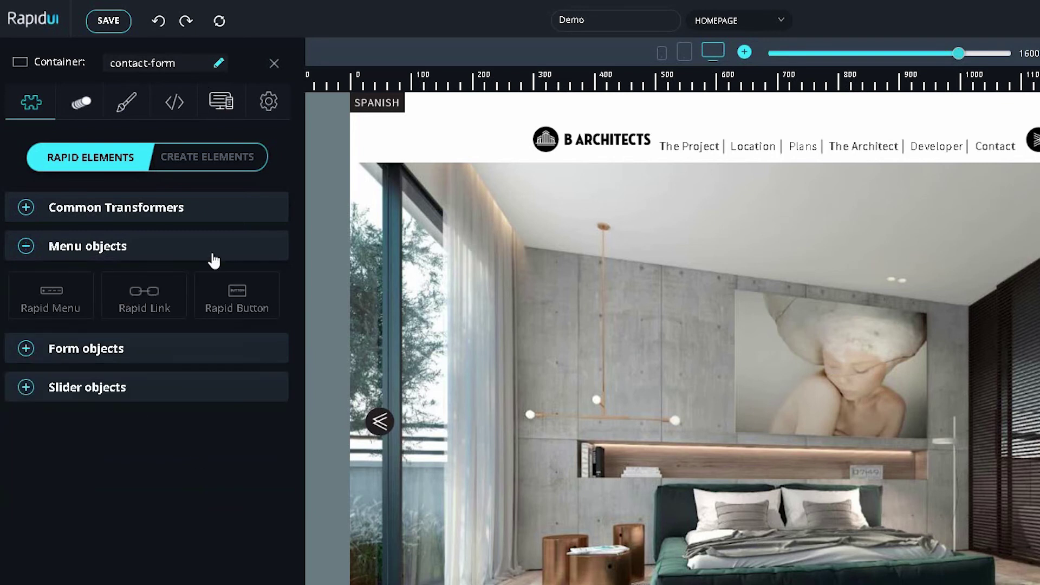
click(678, 148)
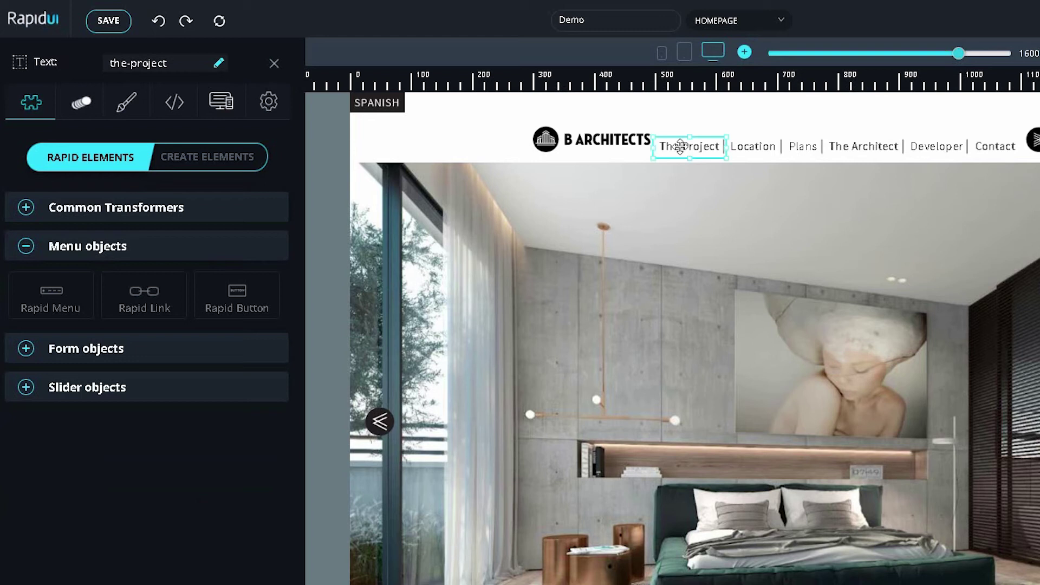
click(163, 292)
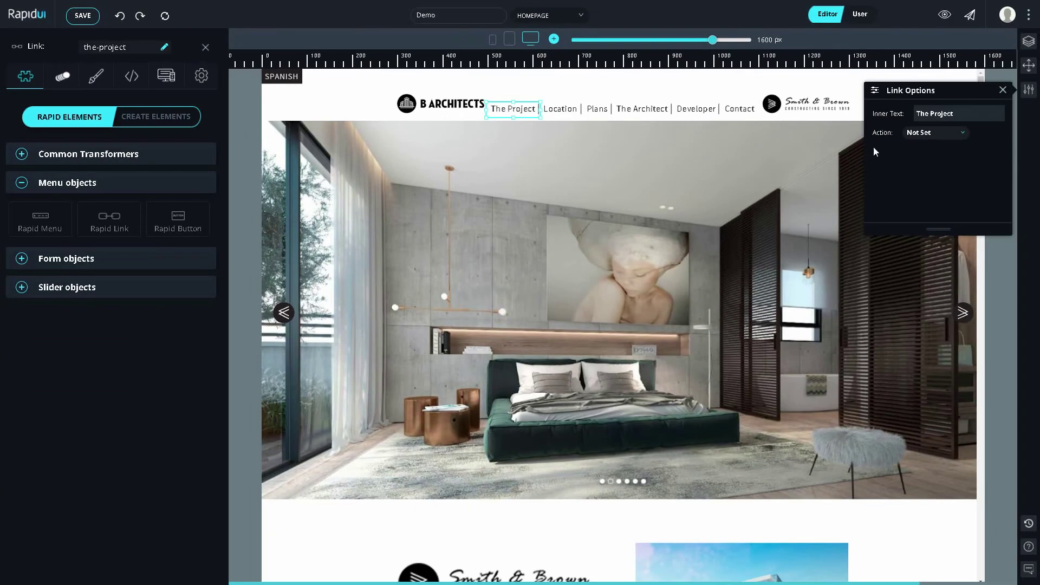
Step: Set The Project link to Scroll In Page to anchor smith-brown-copy with a -200 offset
click(918, 135)
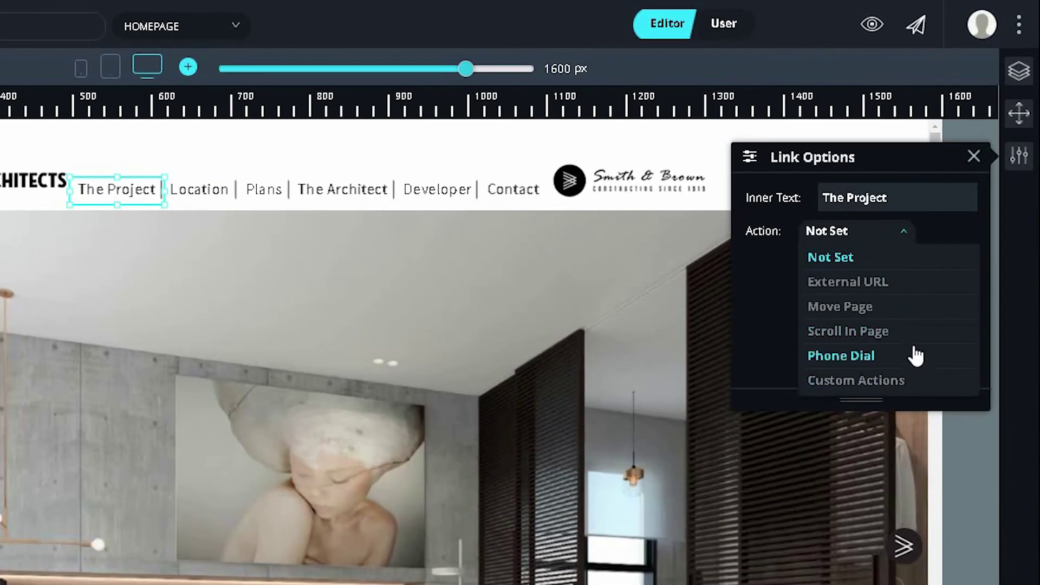
click(912, 336)
click(899, 274)
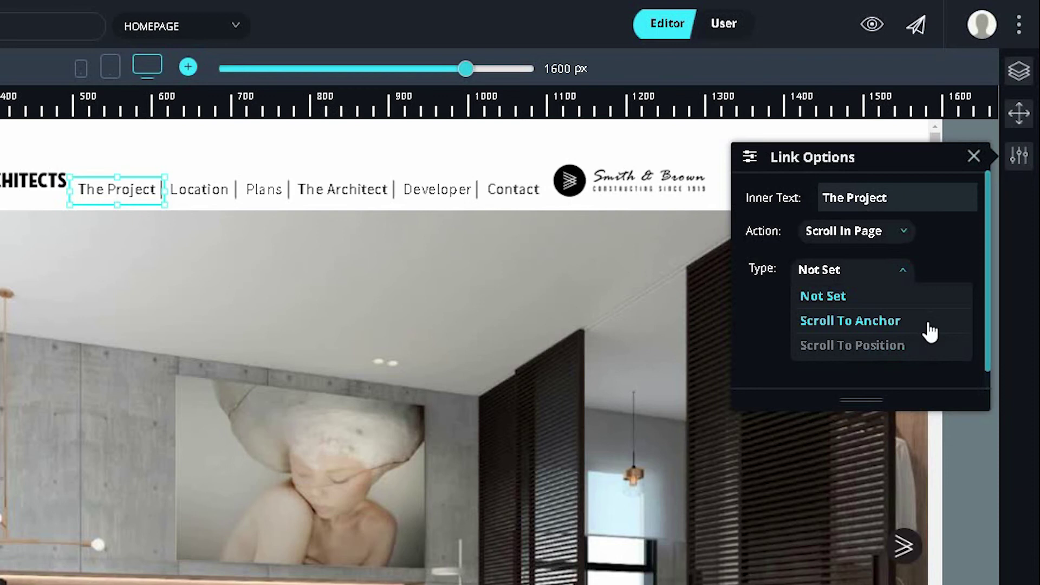
click(930, 325)
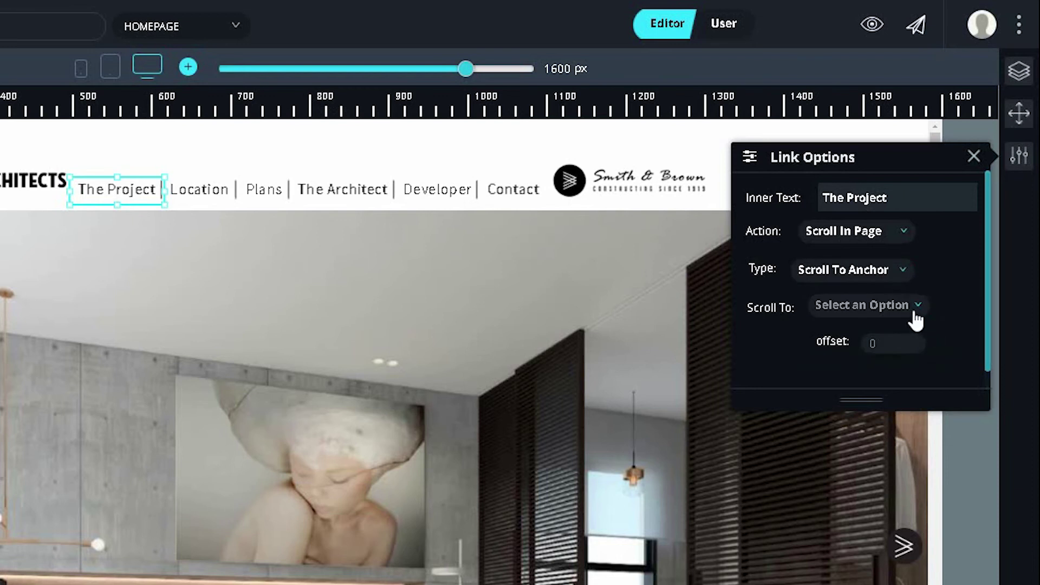
click(915, 319)
text(smi)
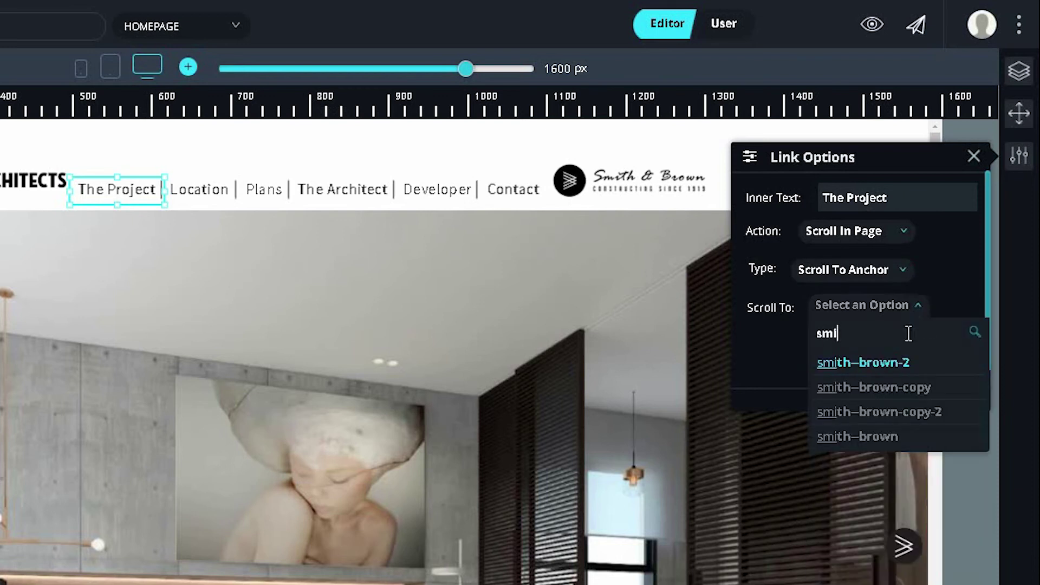
click(916, 387)
click(910, 347)
text(-200)
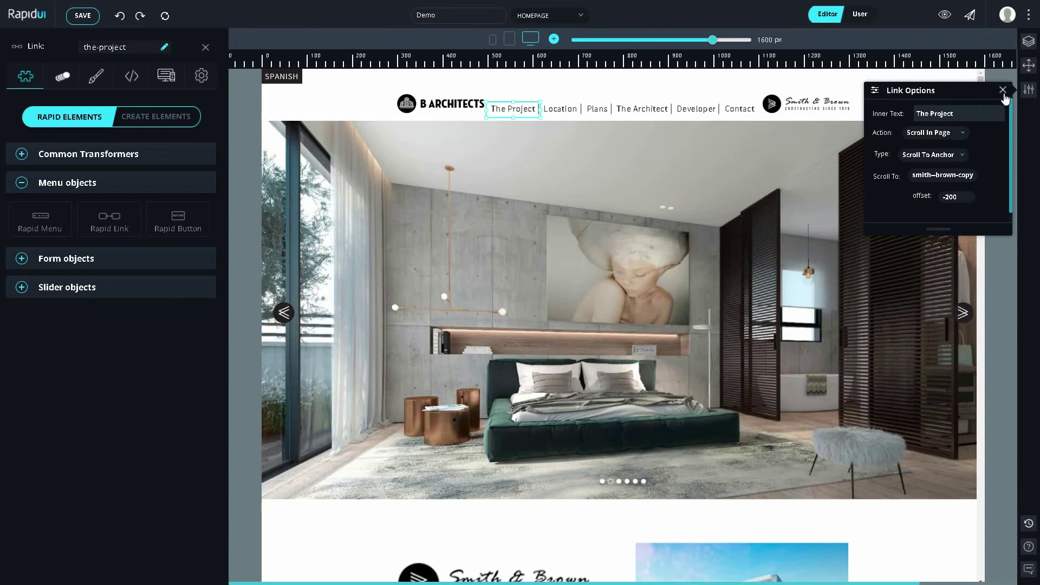
click(974, 160)
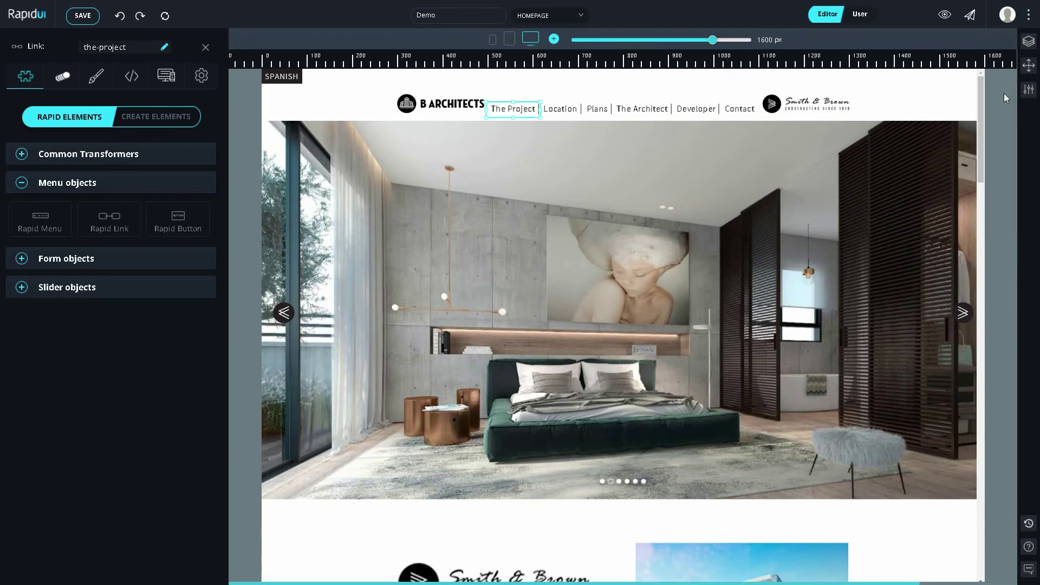
Step: Test The Project link in User mode, then return to the Editor
click(865, 16)
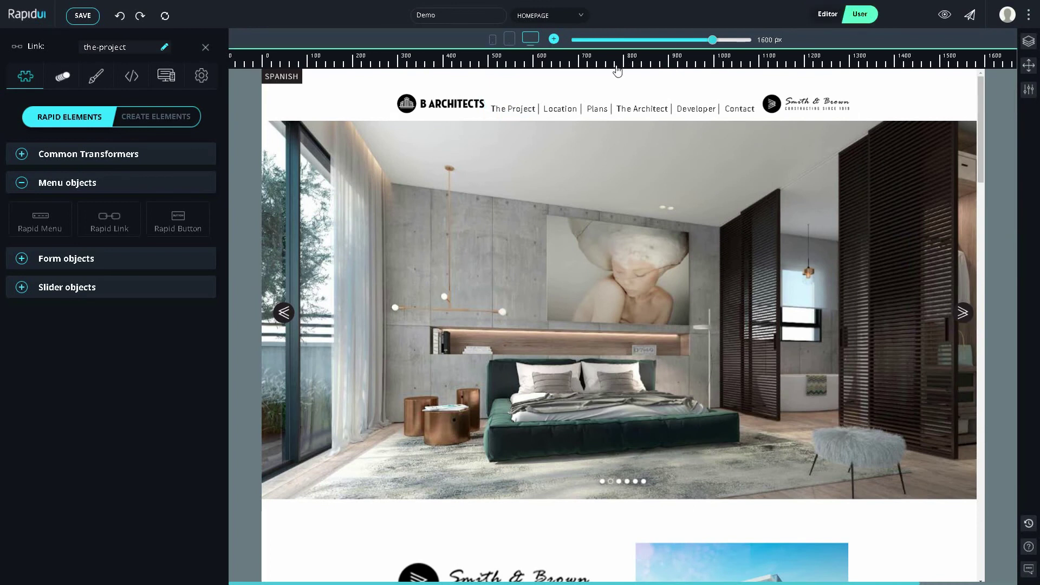
click(515, 110)
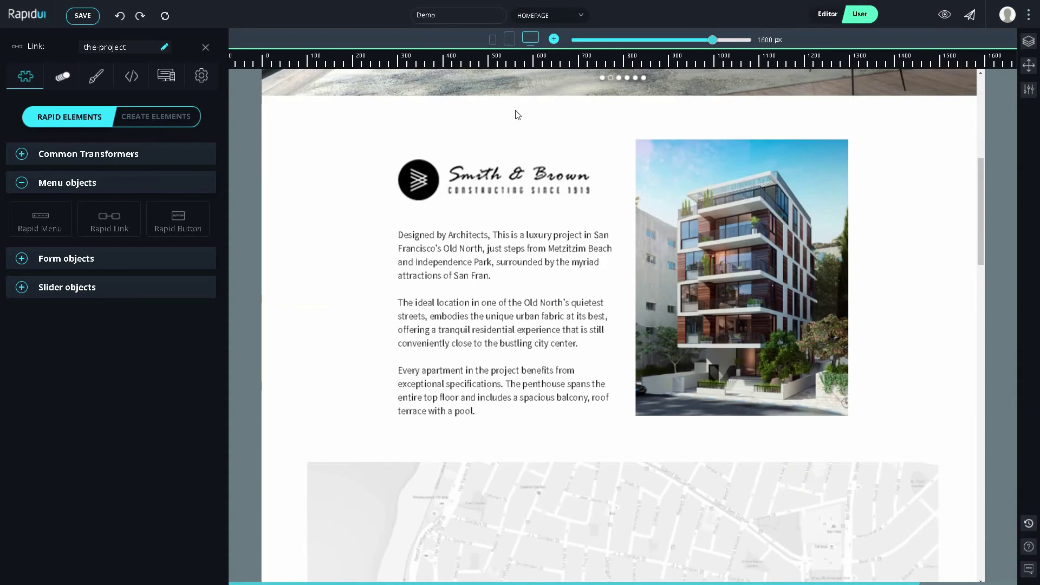
scroll(516, 115, up, 8)
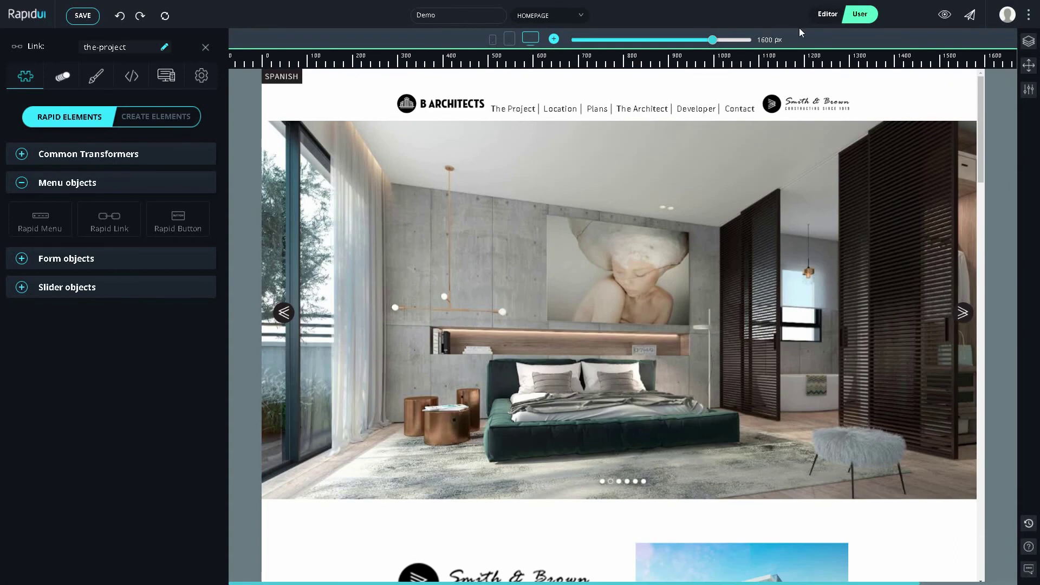
click(824, 15)
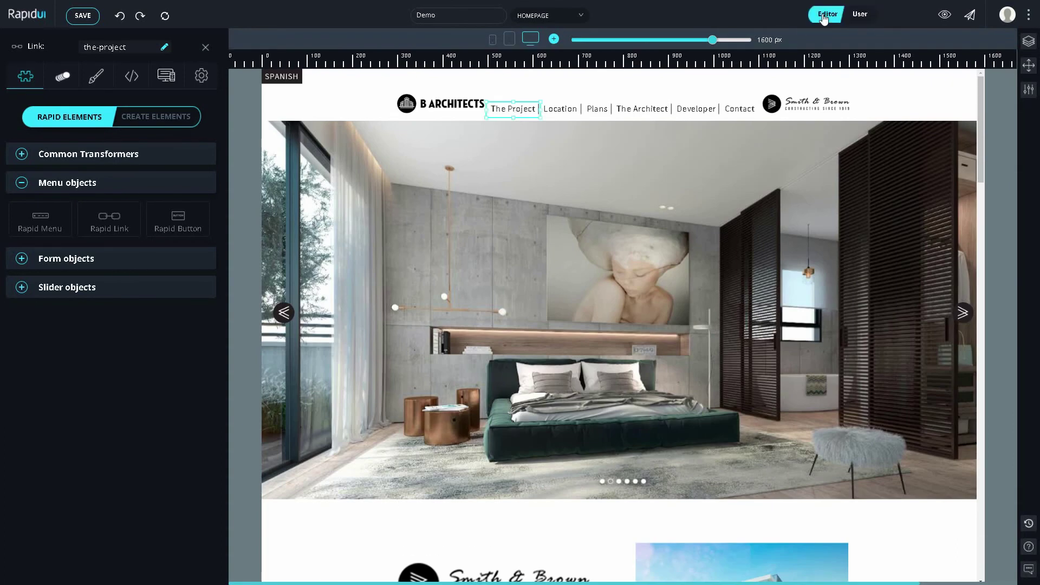
Step: Make Location a link that scrolls in page to the map anchor
click(568, 113)
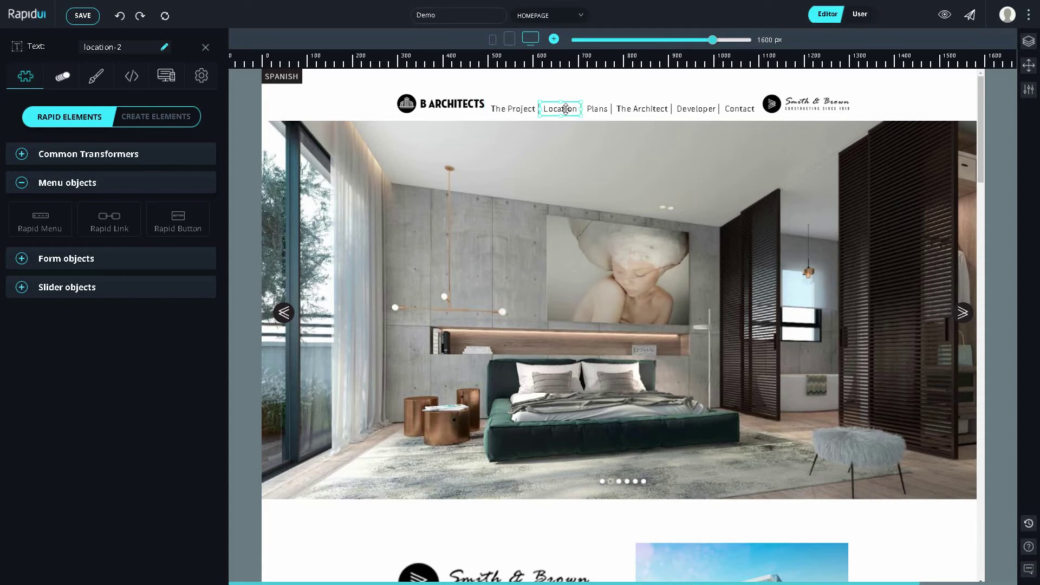
click(106, 219)
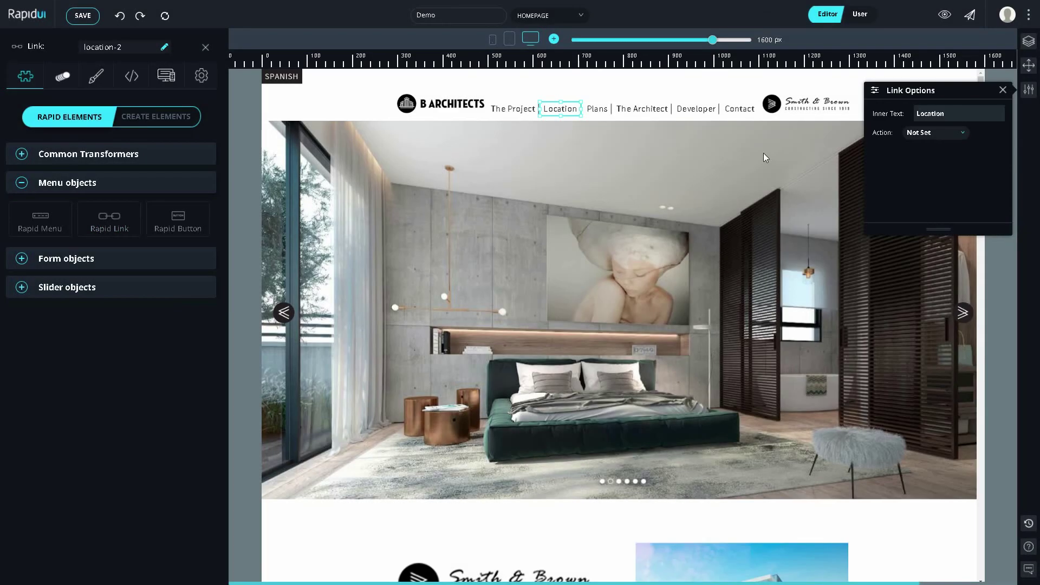
click(938, 134)
click(939, 190)
click(943, 174)
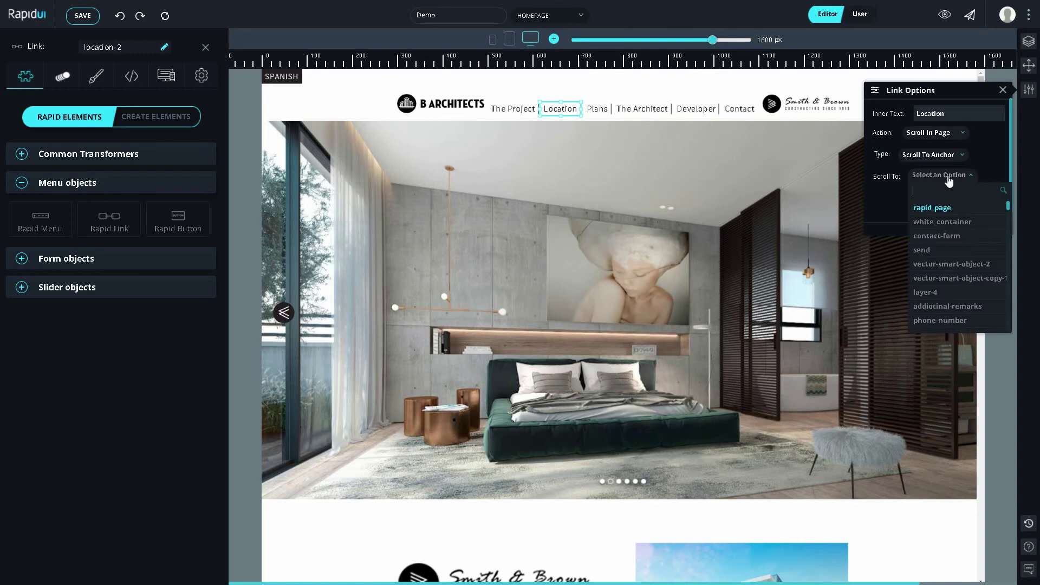
text(map)
click(944, 209)
Step: Make Plans a link that scrolls to the apt-plans anchor
click(597, 110)
click(115, 215)
click(943, 133)
click(941, 189)
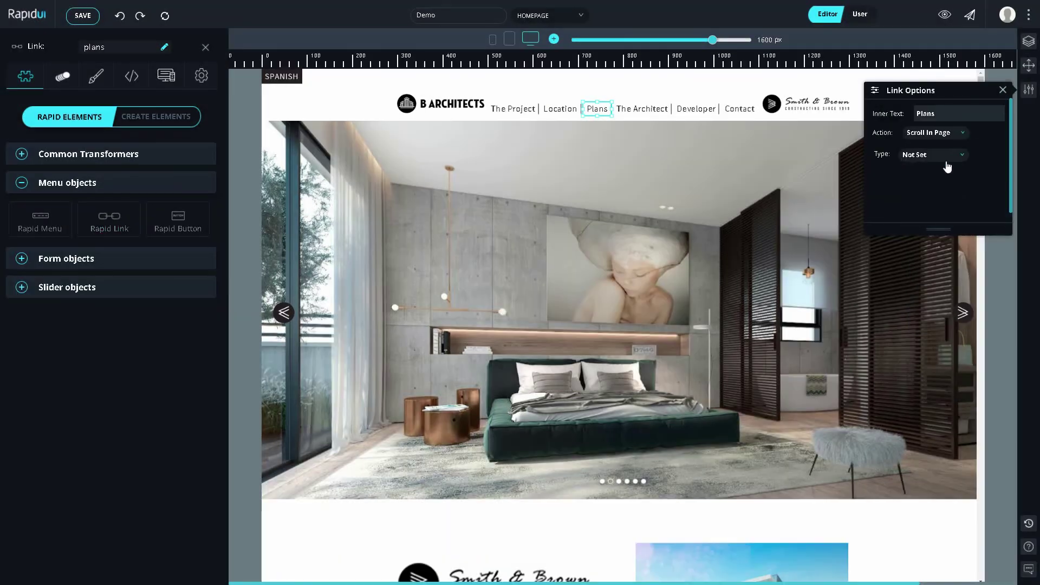
click(944, 156)
click(944, 189)
click(952, 180)
text(plan)
click(928, 207)
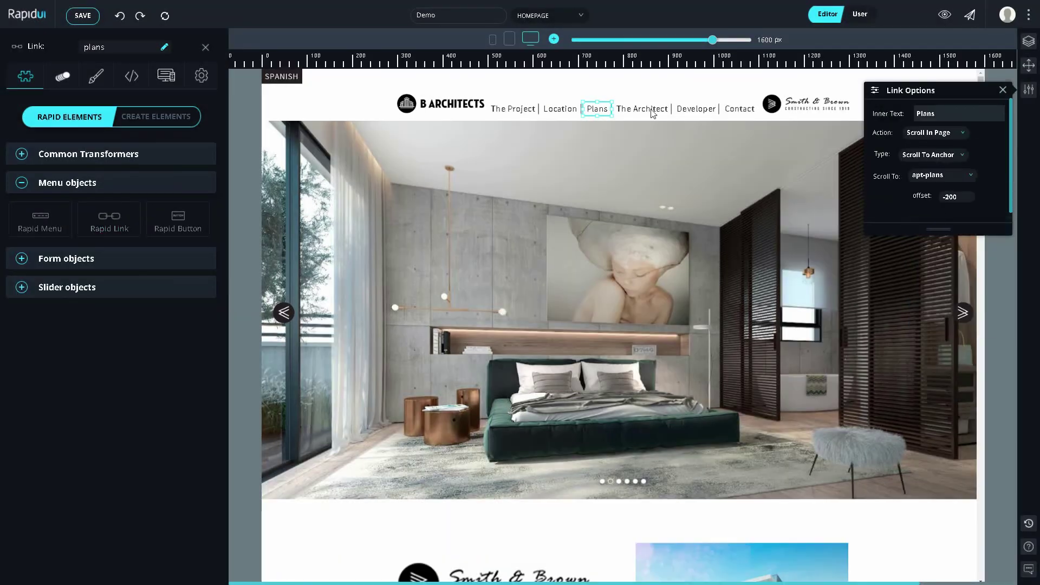
Step: Make The Architect a link that scrolls to the architect anchor
click(642, 109)
click(135, 231)
click(943, 134)
click(942, 192)
click(943, 156)
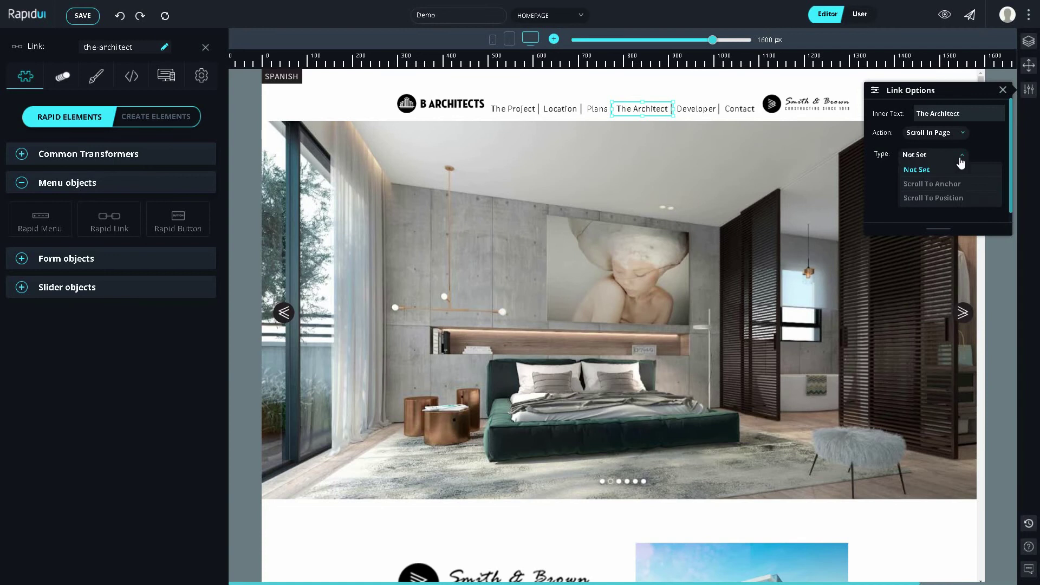
click(942, 182)
click(952, 174)
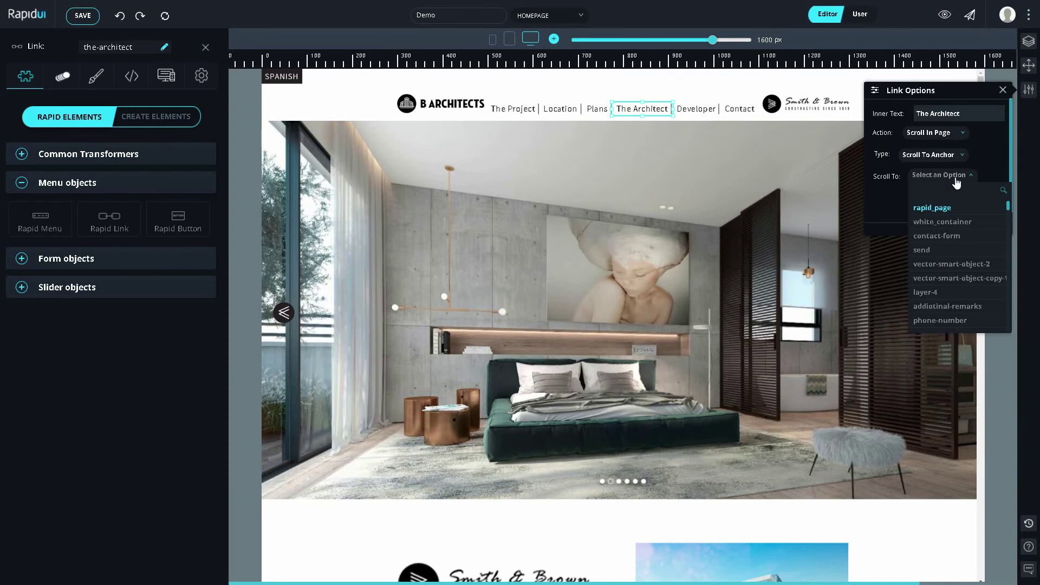
text(arch)
click(933, 207)
Step: Make Developer a link that scrolls to the smith-brown anchor
click(696, 108)
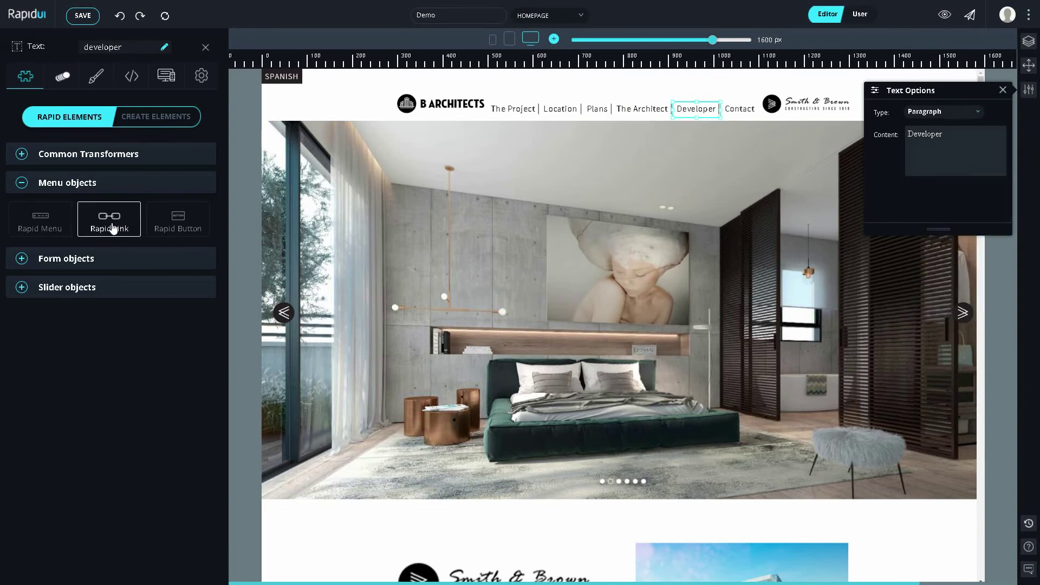
click(111, 227)
click(943, 134)
click(941, 192)
click(944, 156)
click(942, 182)
click(948, 174)
text(smi)
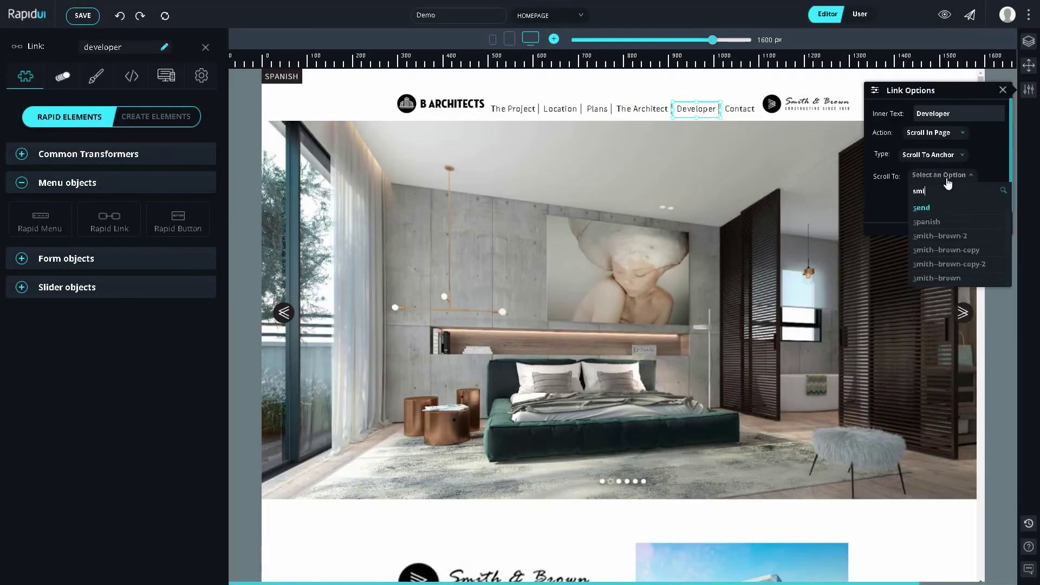
click(955, 249)
Step: Make Contact a link that scrolls to the contact-form anchor
click(740, 109)
click(112, 228)
click(942, 133)
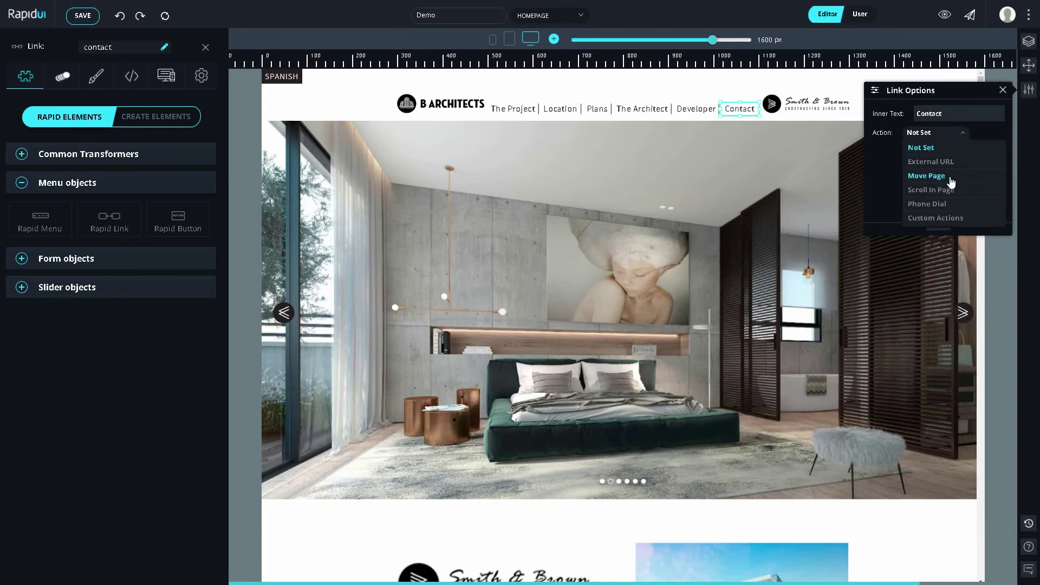
click(944, 190)
click(945, 157)
click(946, 182)
click(947, 176)
text(con)
click(943, 208)
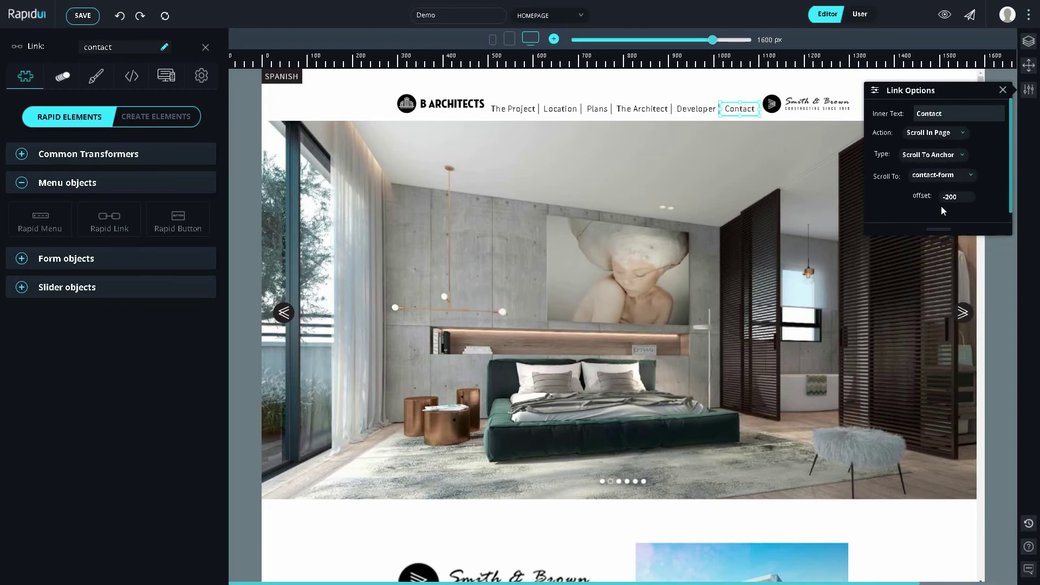
click(452, 104)
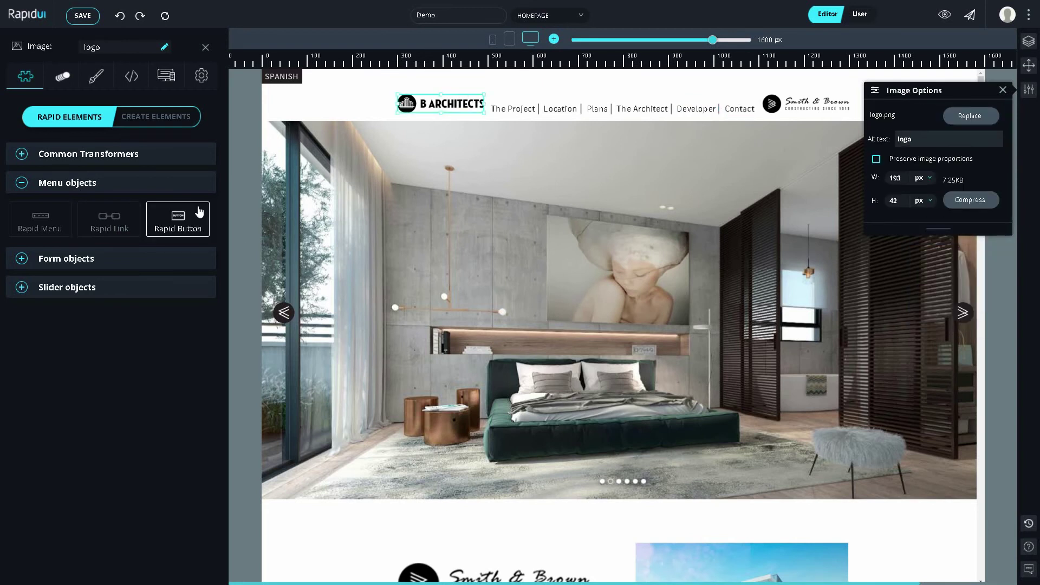
click(178, 219)
click(945, 136)
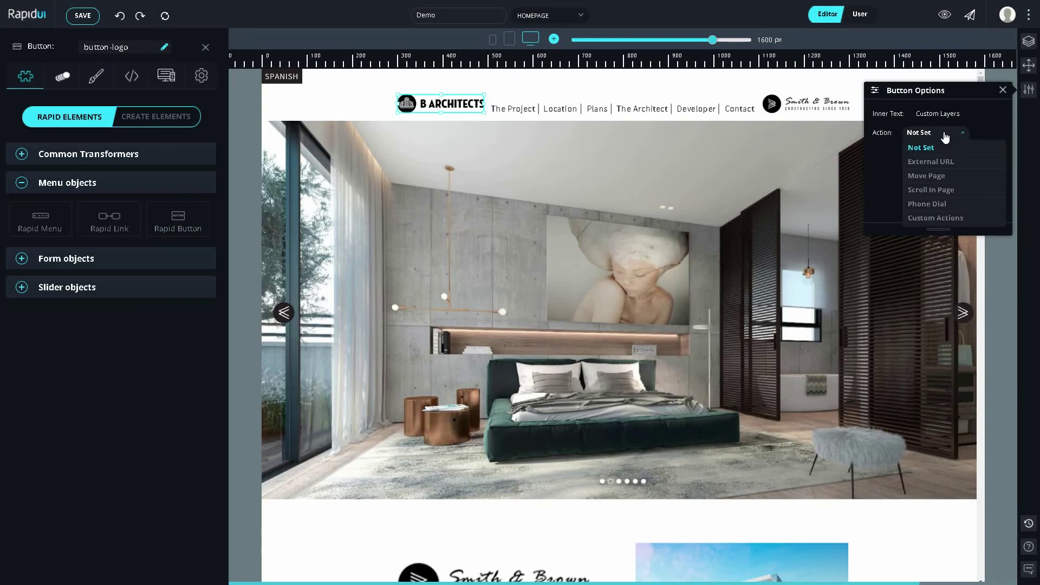
click(946, 163)
text(www.rapidui.io)
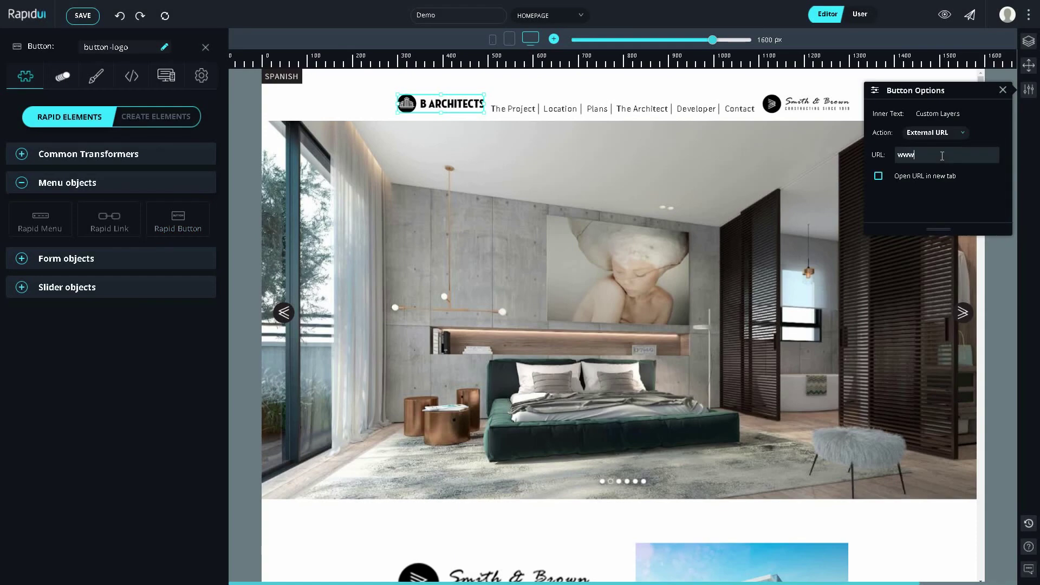
click(878, 176)
Step: Make the Smith & Brown logo a button that scrolls to the top position
click(818, 110)
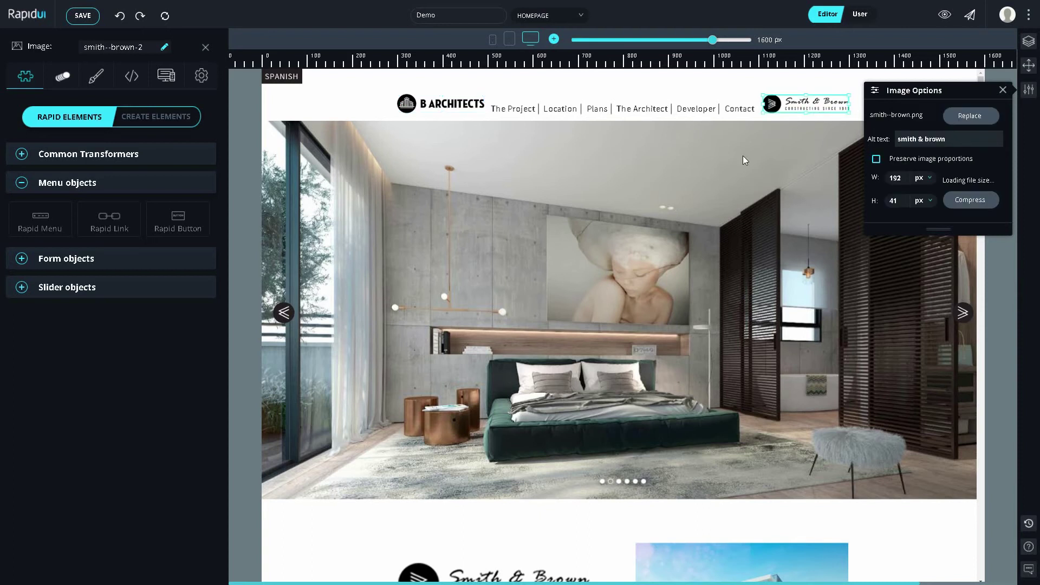
click(202, 230)
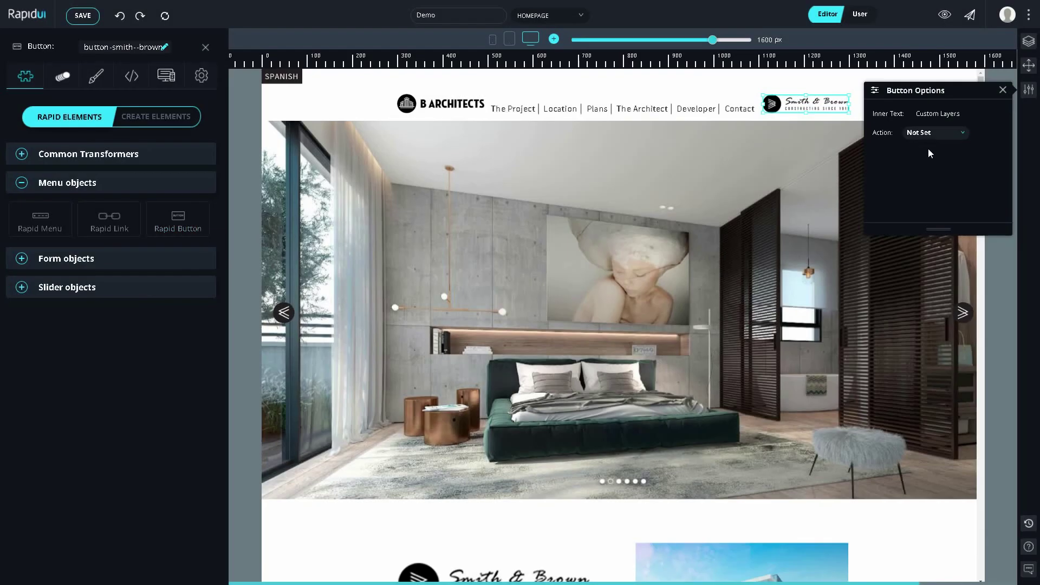
click(946, 133)
click(931, 189)
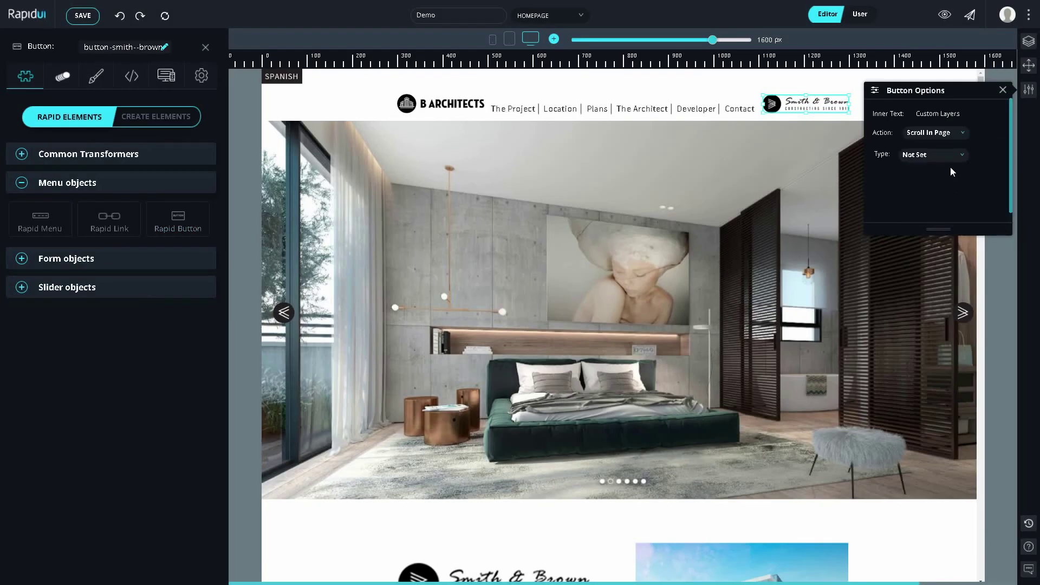
click(950, 156)
click(955, 197)
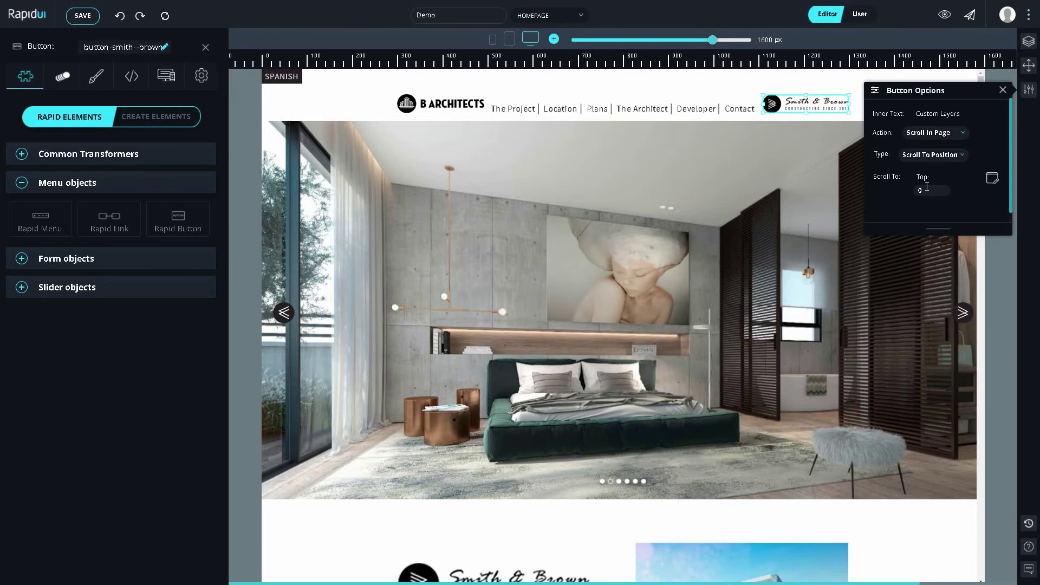
Step: Test the Developer link in preview, then turn the 13 header objects into a Rapid Menu
click(864, 17)
click(701, 109)
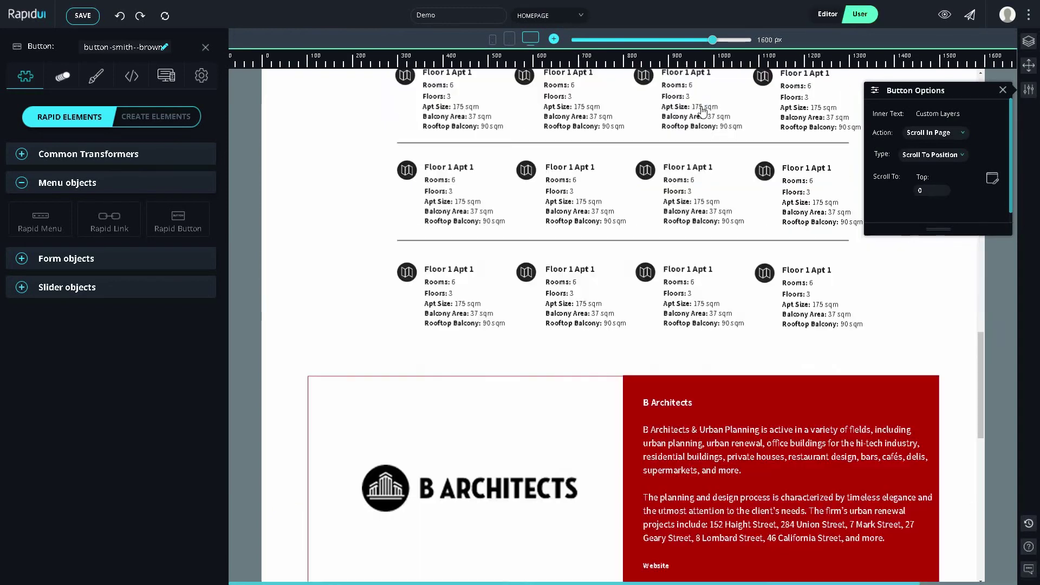
scroll(701, 108, up, 10)
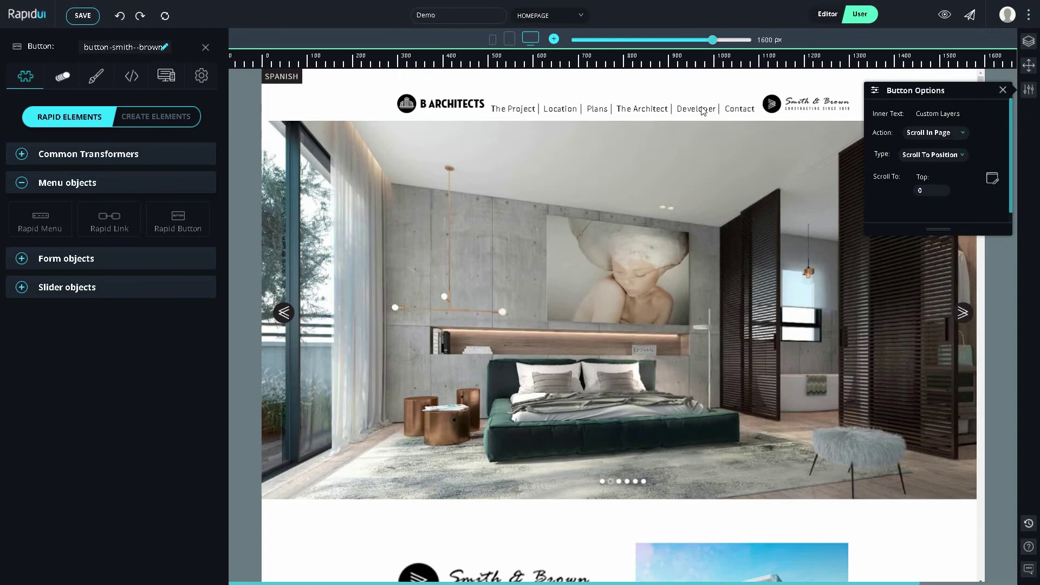
click(827, 14)
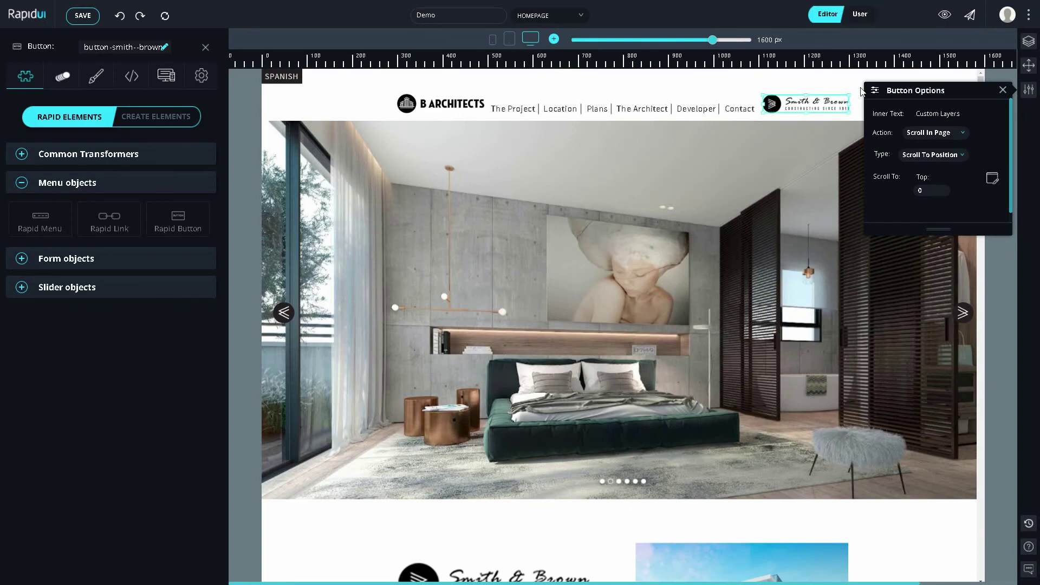
click(1002, 90)
drag(392, 158, 376, 145)
click(38, 220)
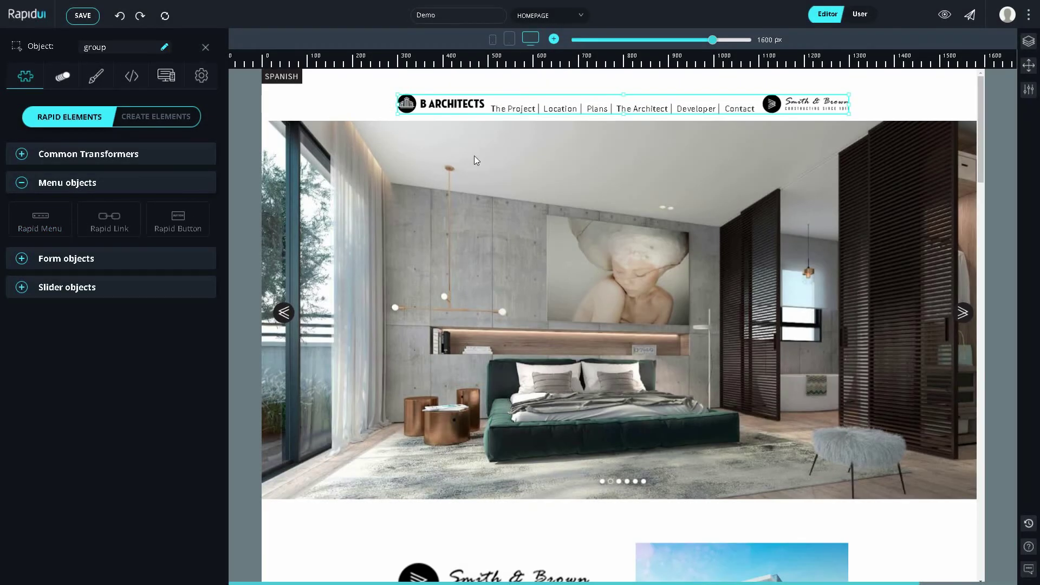
Step: Preview the page and confirm Location jumps to the map, then return to the Editor
key(ctrl+e)
click(561, 109)
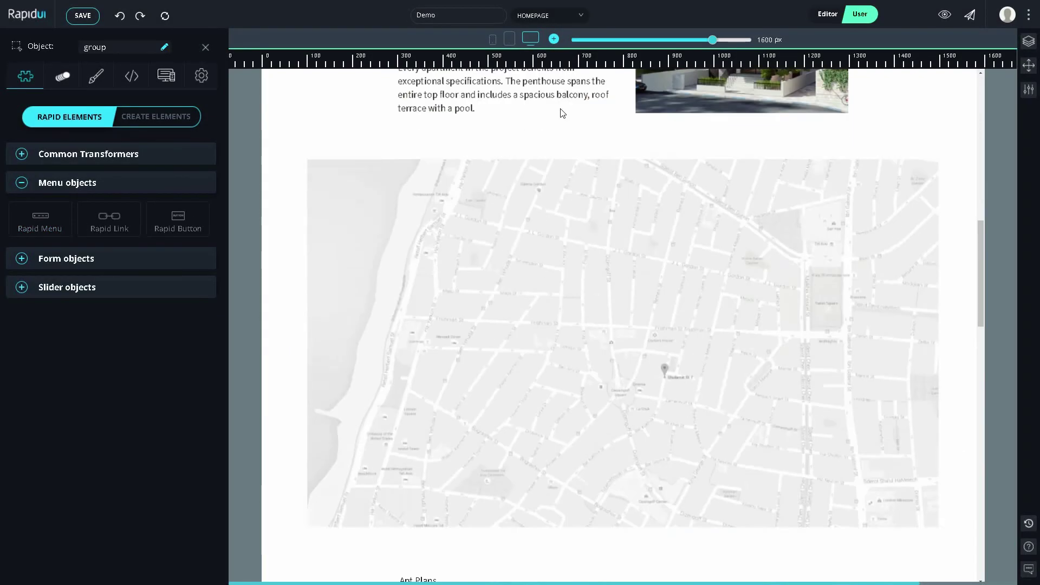
scroll(560, 109, up, 12)
scroll(560, 109, up, 4)
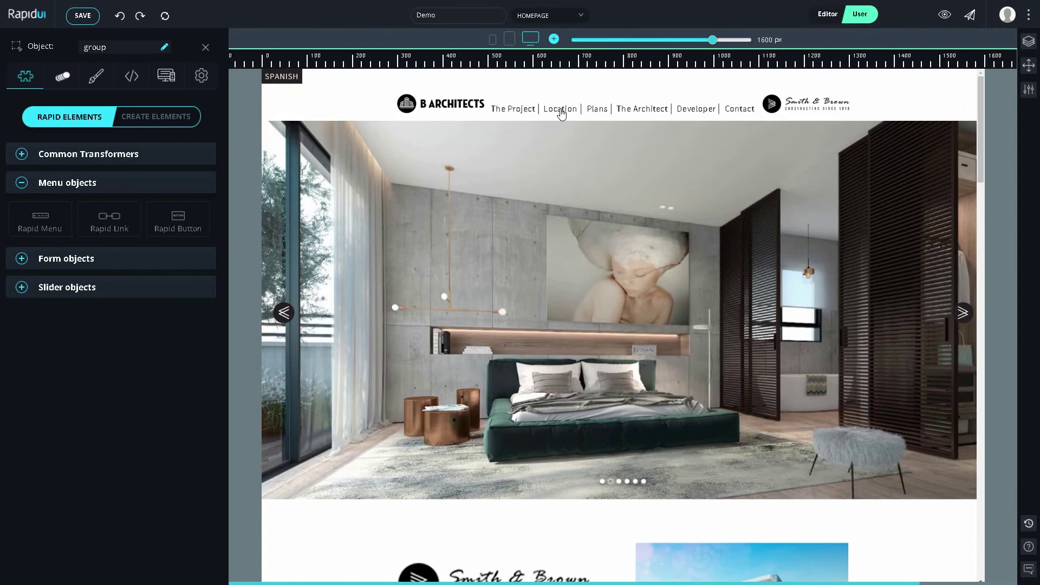
key(ctrl+e)
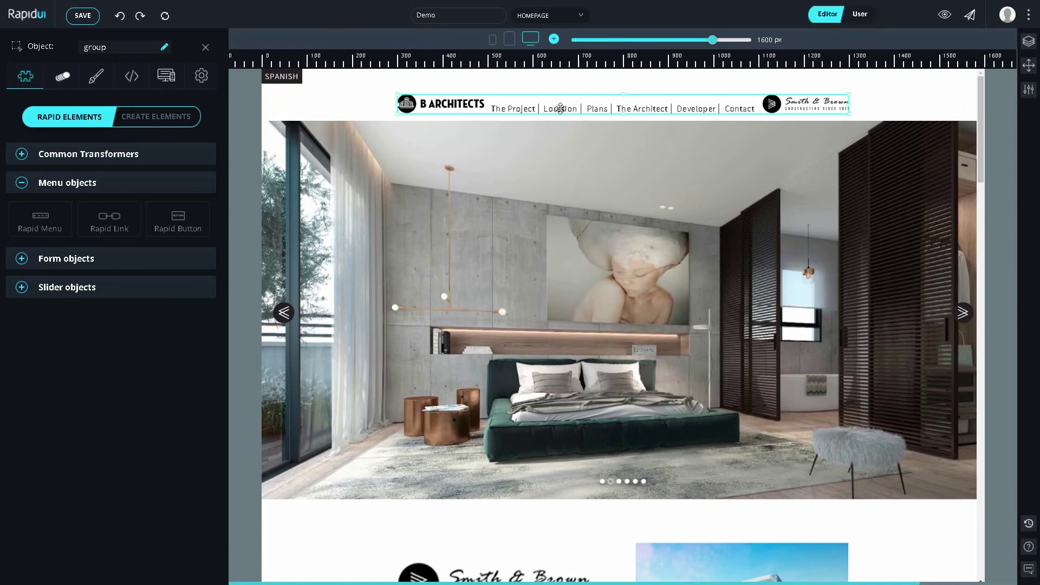
Step: Pin the menu-stickey-header container to the page so it stays fixed while scrolling
click(326, 108)
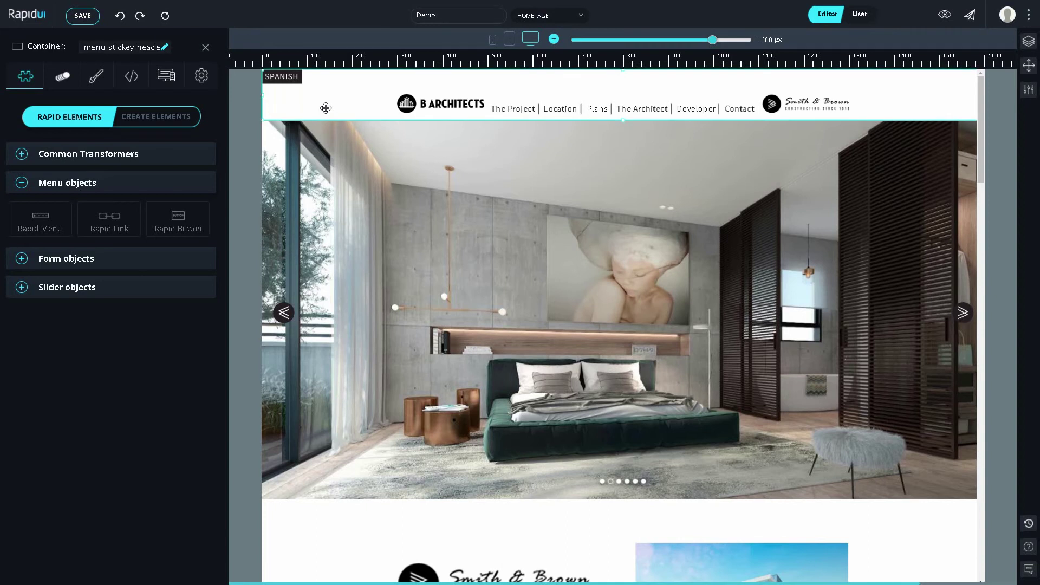
right_click(325, 108)
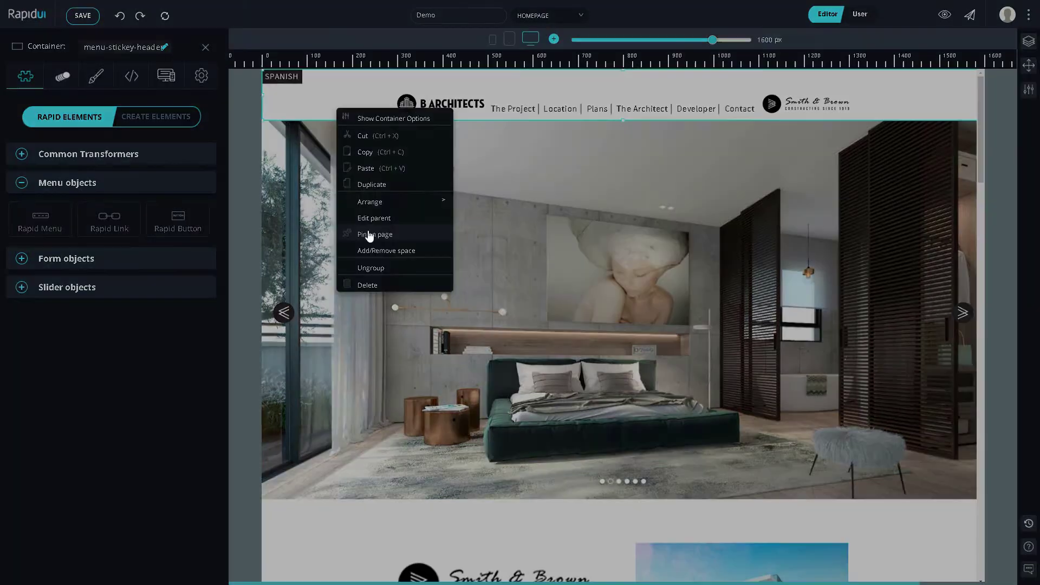
click(368, 234)
scroll(368, 233, down, 10)
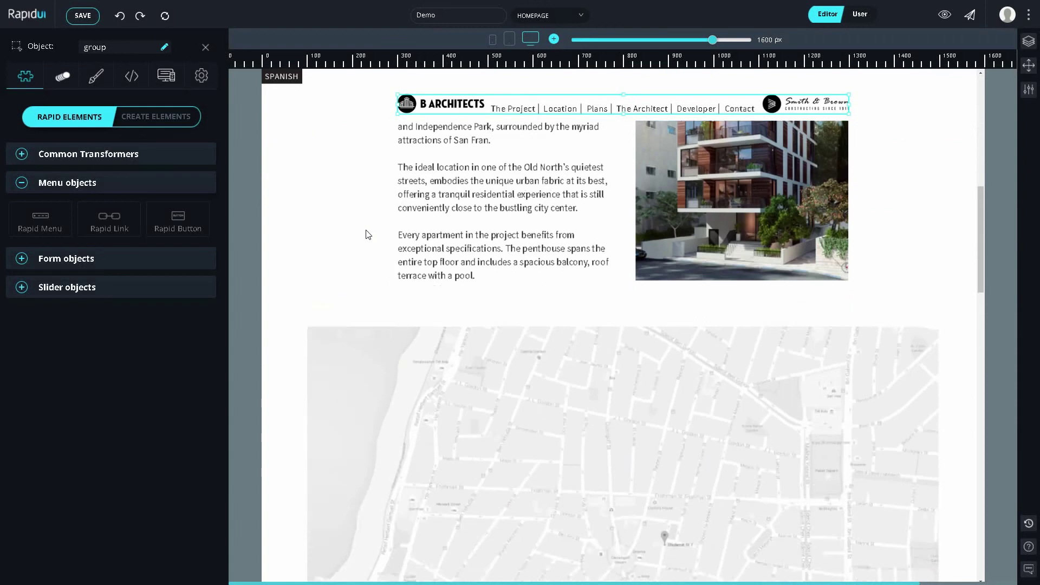
scroll(368, 233, up, 10)
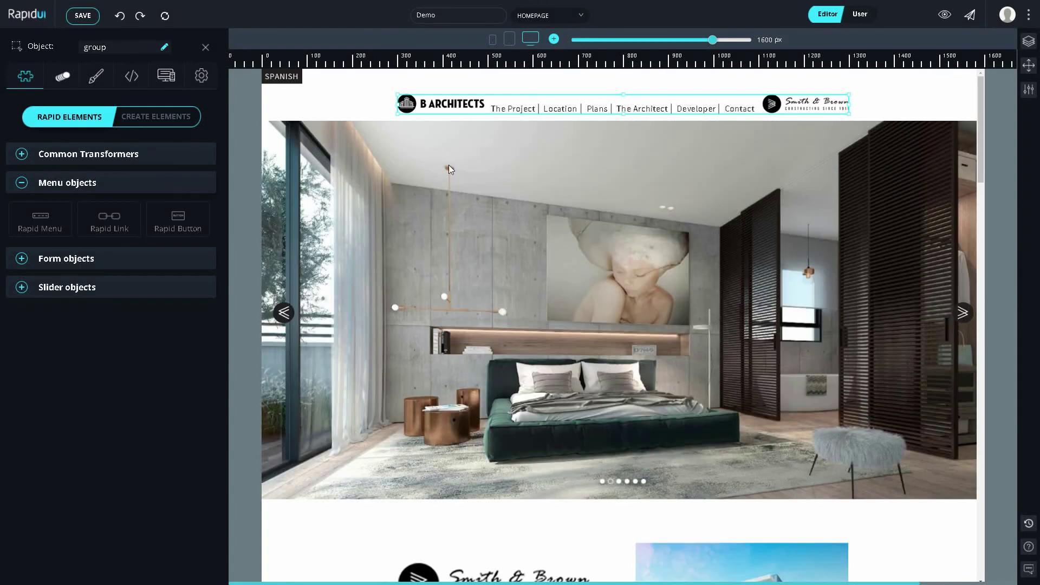
click(448, 164)
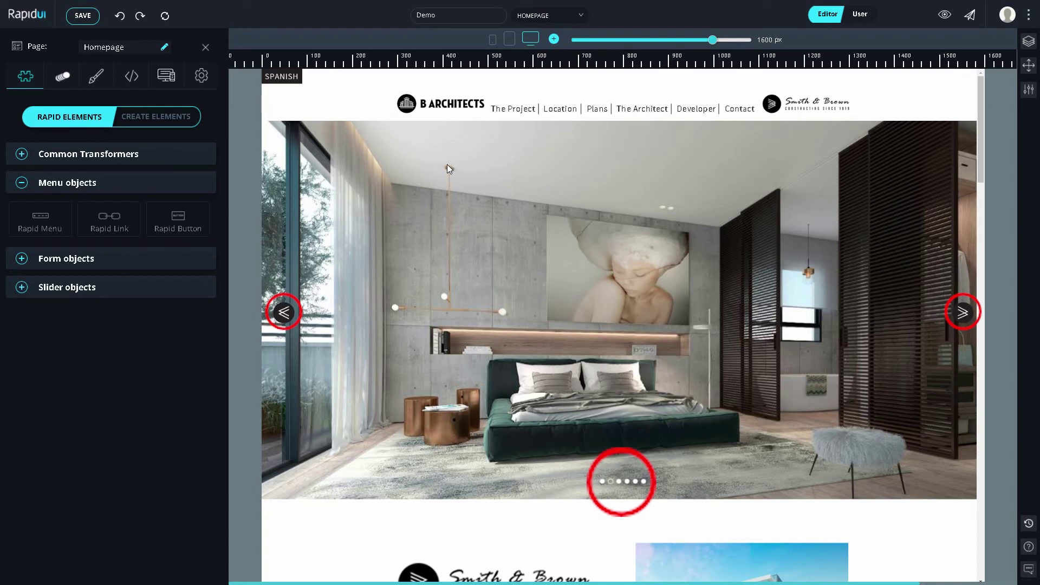
Step: Turn the slider's left and right arrows into Rapid Arrows and the dots into Rapid Bullets
click(190, 289)
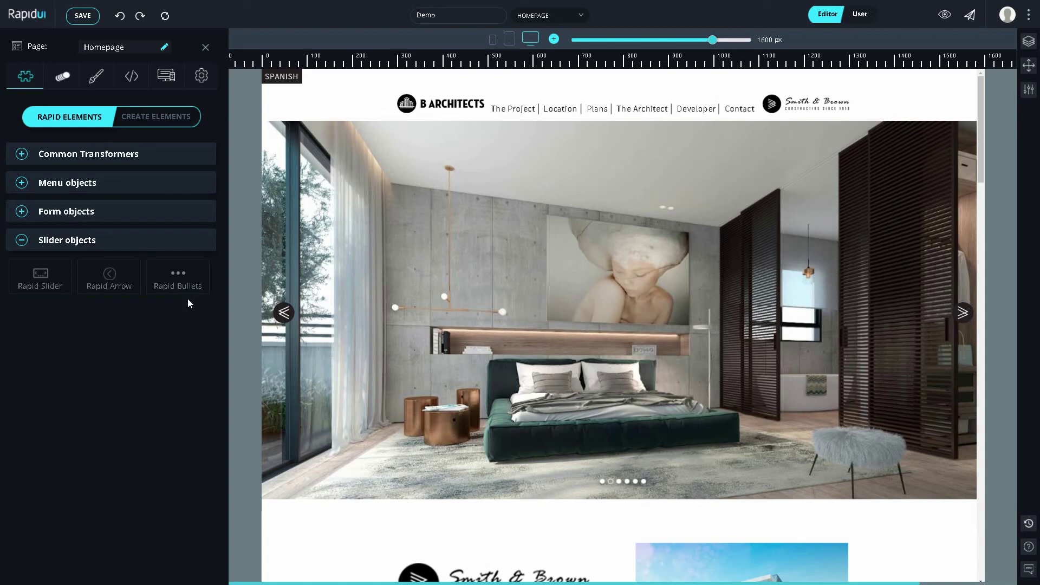
click(282, 312)
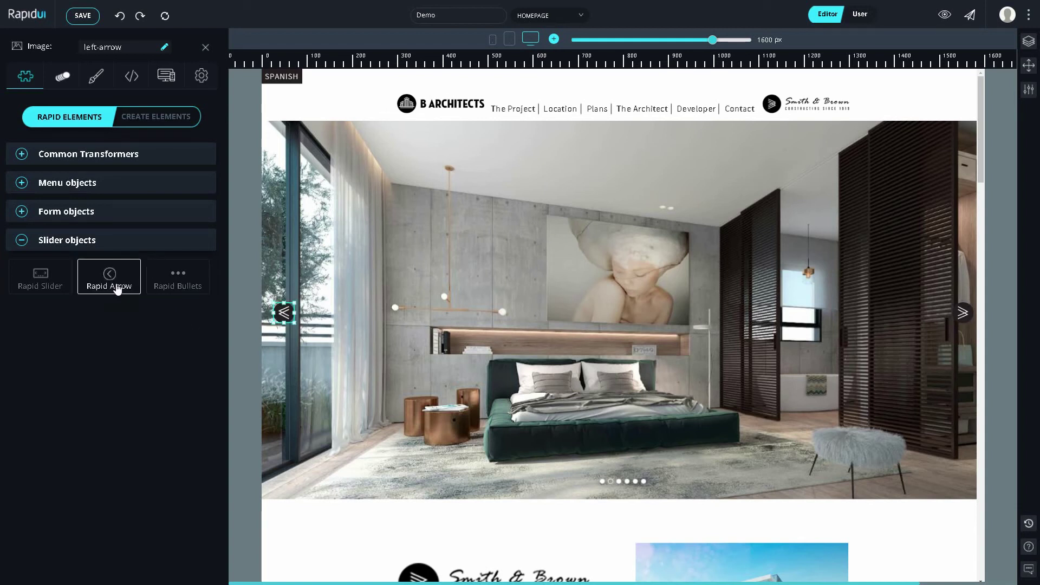
click(118, 288)
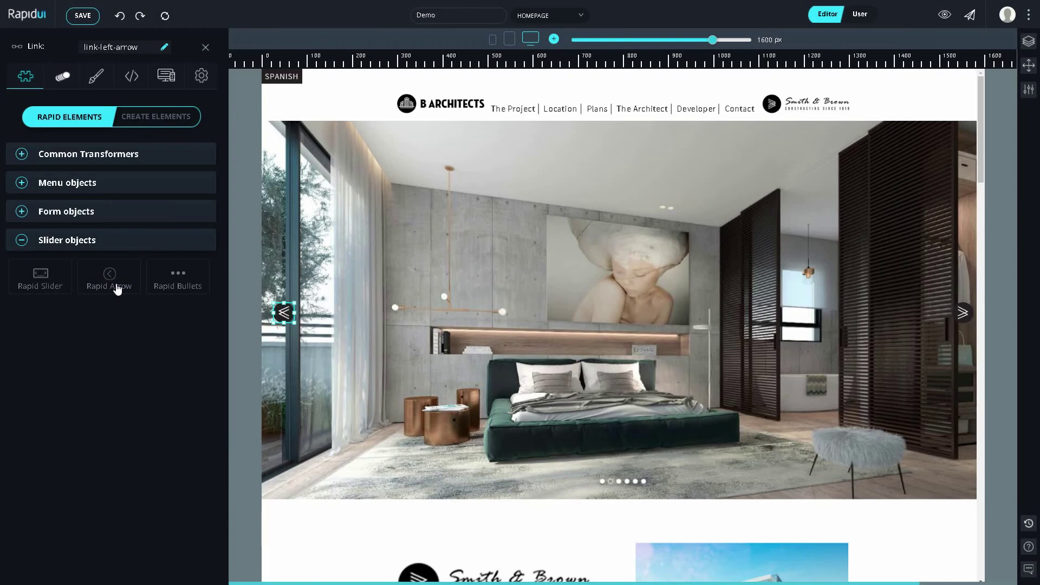
click(960, 315)
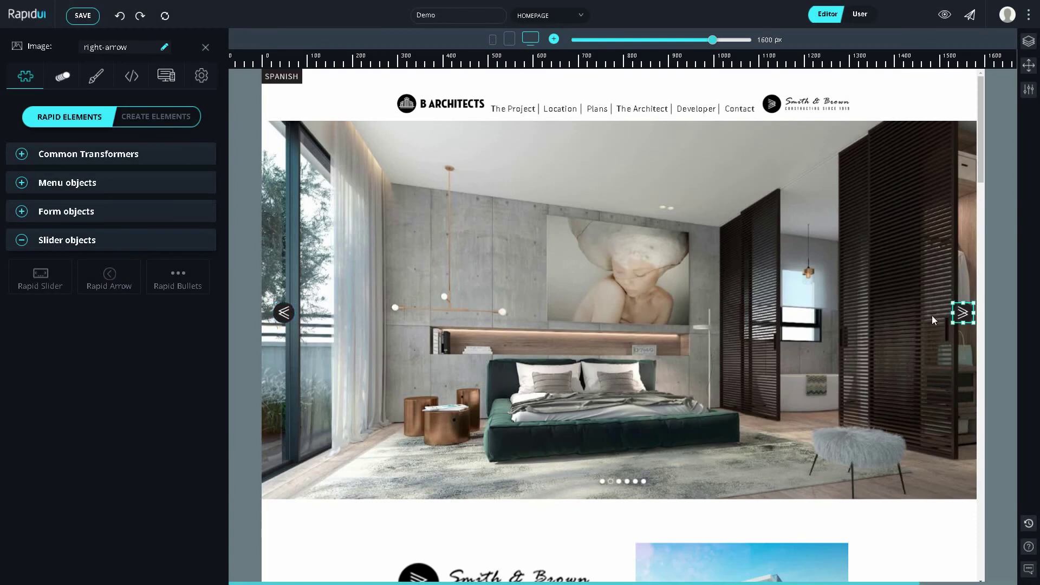
click(120, 287)
click(636, 481)
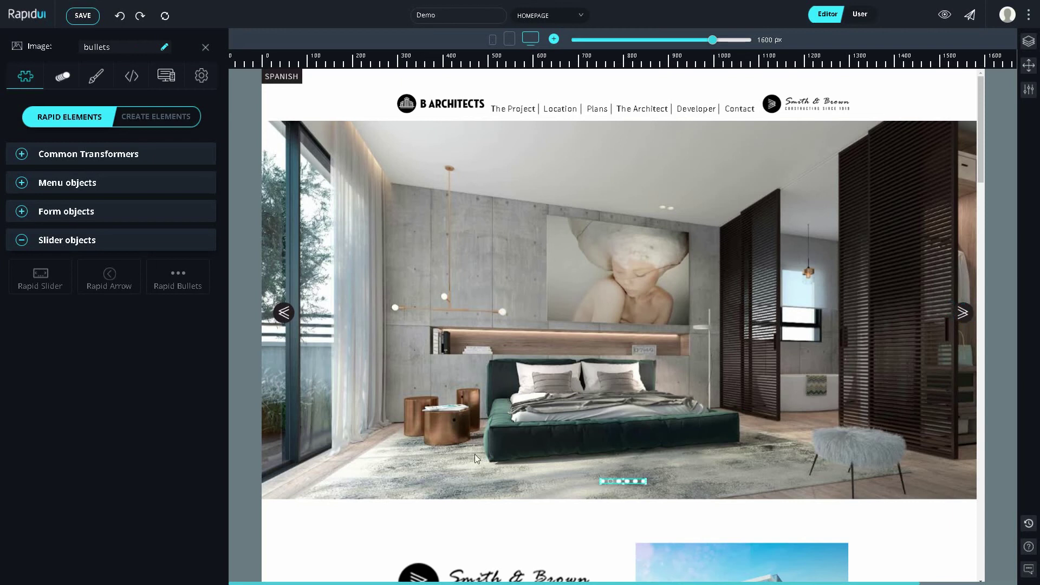
click(195, 284)
Step: Make the home-gallery image a Rapid Slider and test slide changes in User mode
click(285, 236)
click(40, 276)
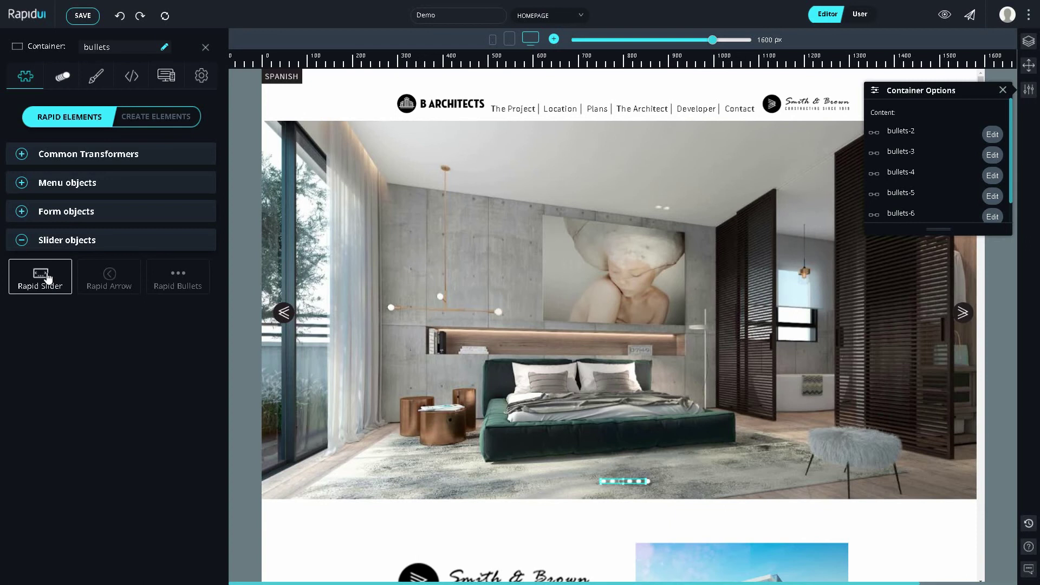
key(ctrl+e)
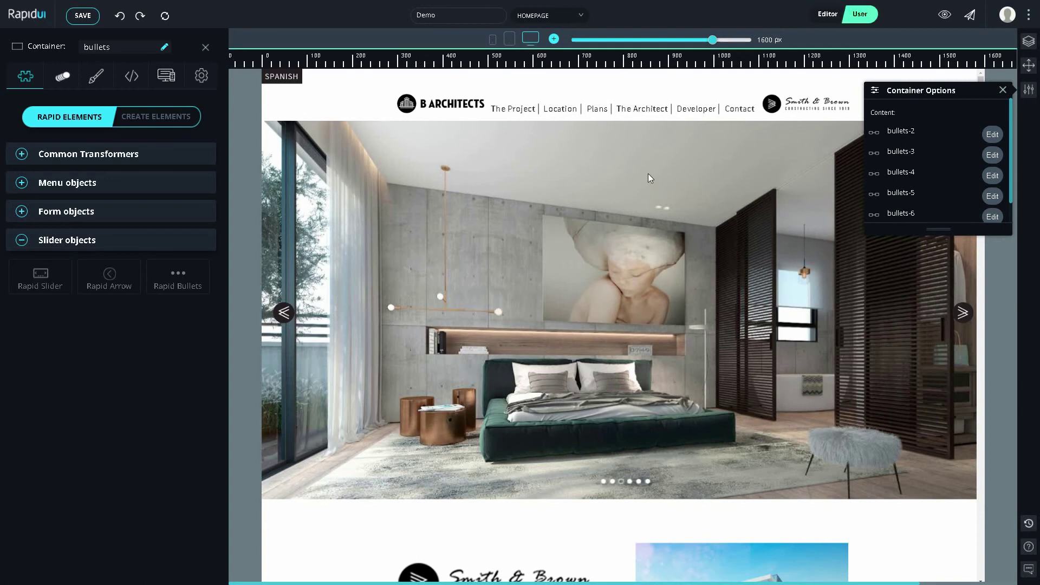
click(1003, 90)
click(962, 314)
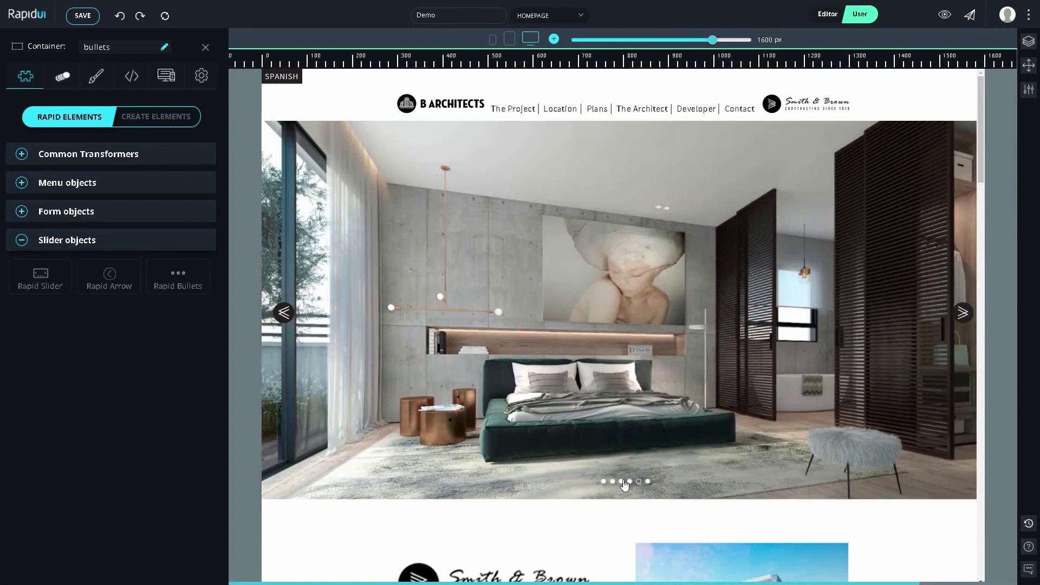
click(623, 482)
Step: Scroll to the Contact Us form and make Full Name a Rapid Input field
click(604, 488)
scroll(605, 486, down, 8)
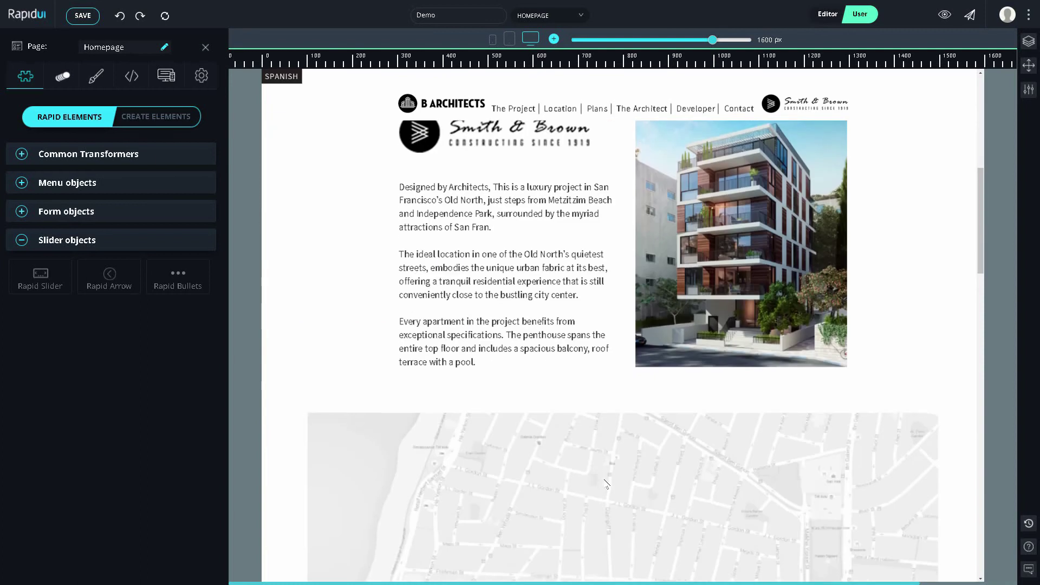
scroll(605, 484, down, 20)
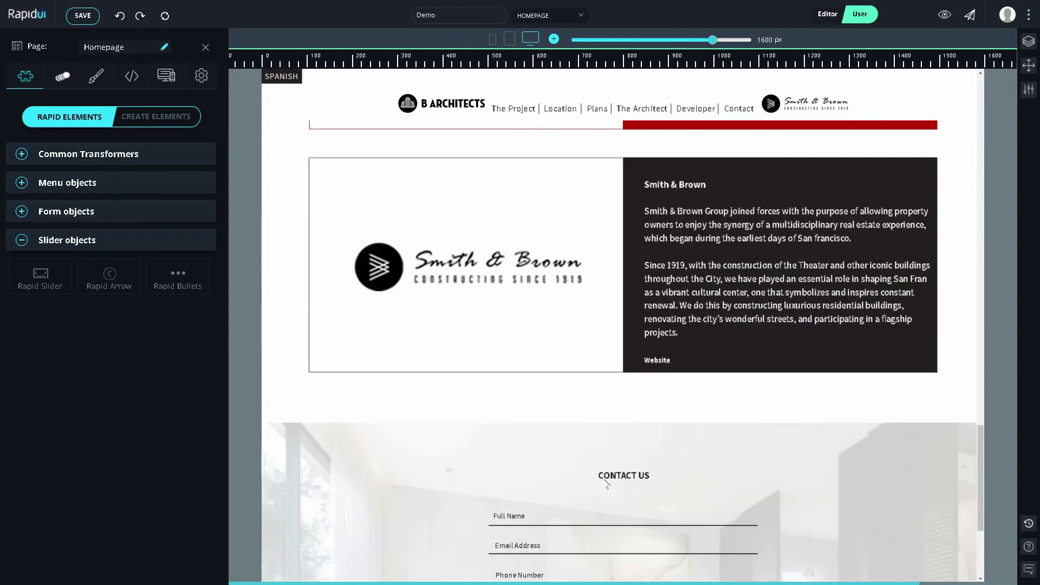
scroll(607, 484, down, 4)
click(122, 216)
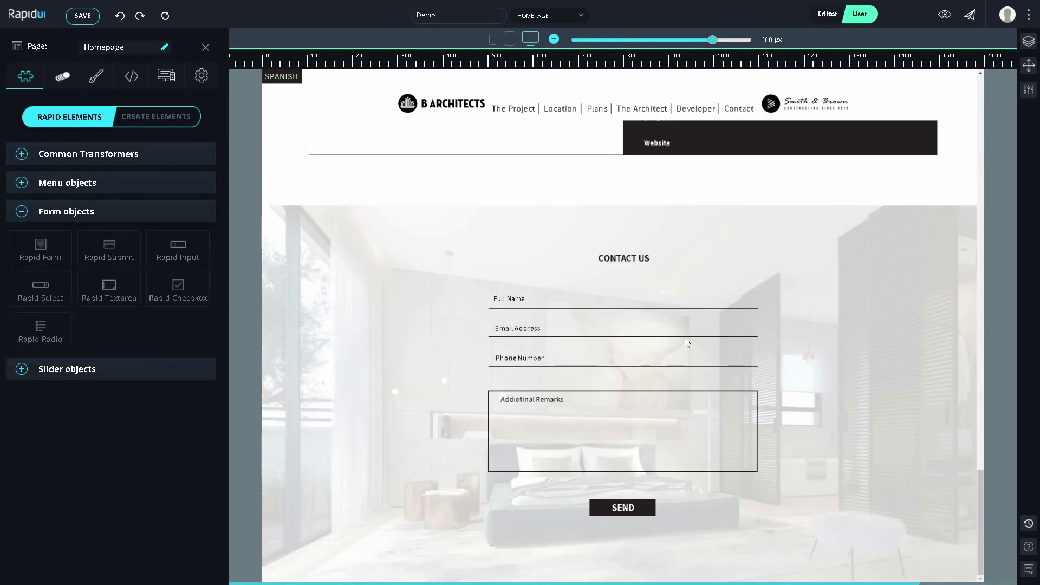
key(ctrl+e)
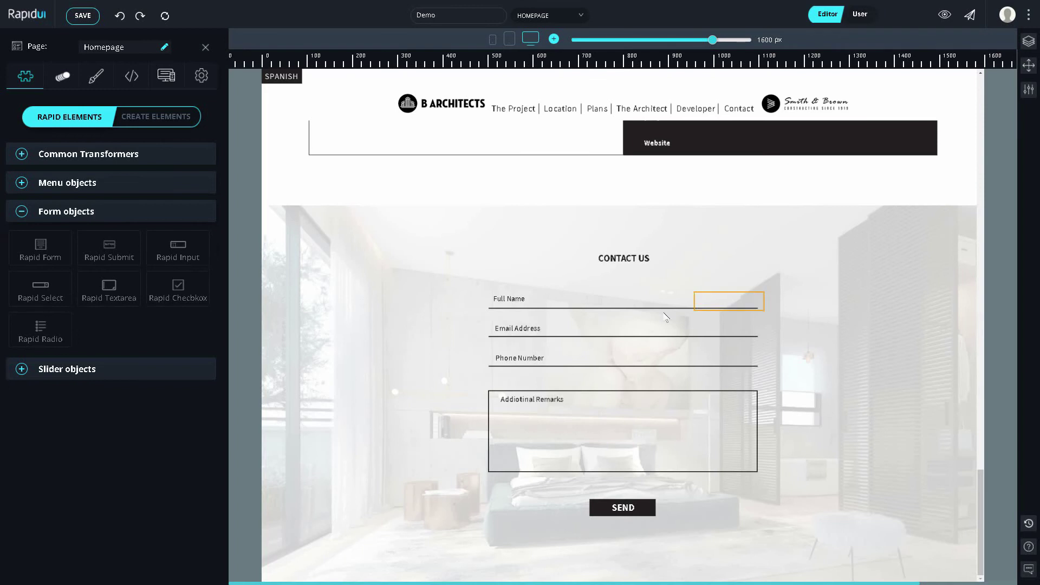
click(521, 304)
click(180, 253)
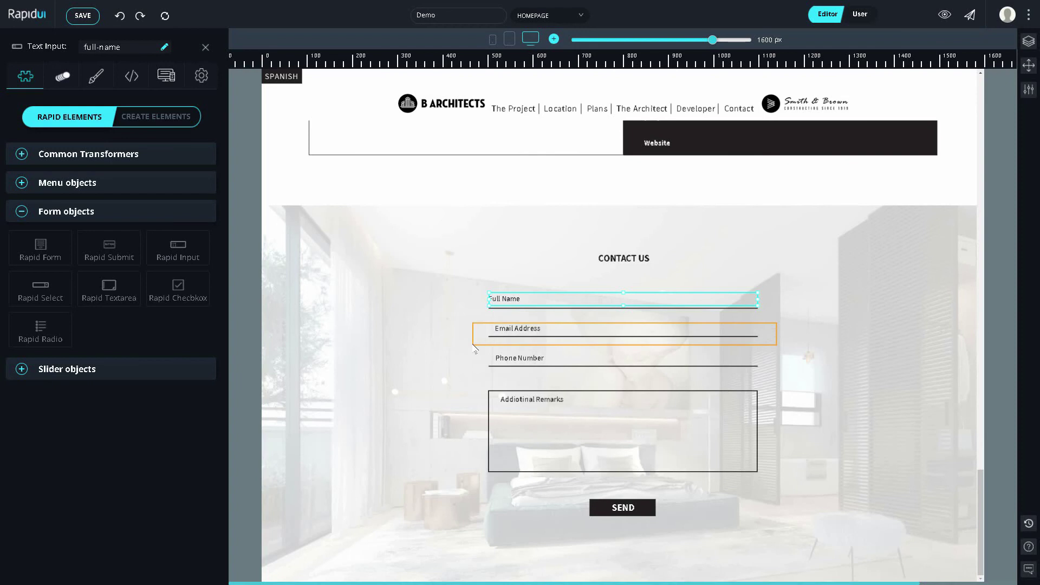
Step: Make Email Address and Phone Number Rapid Inputs and Additional Remarks a Rapid Textarea
click(475, 348)
click(194, 261)
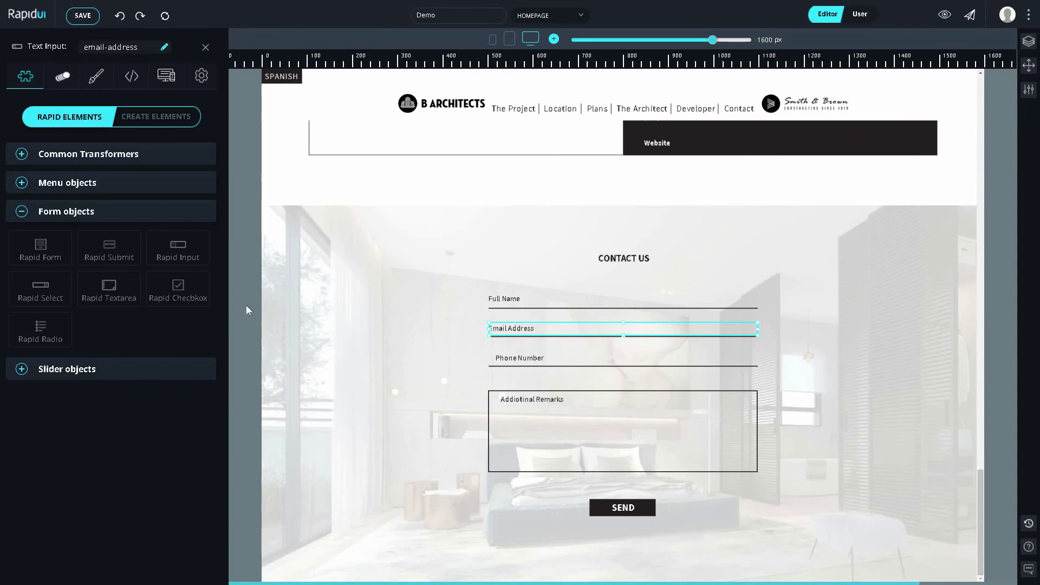
click(515, 358)
click(185, 251)
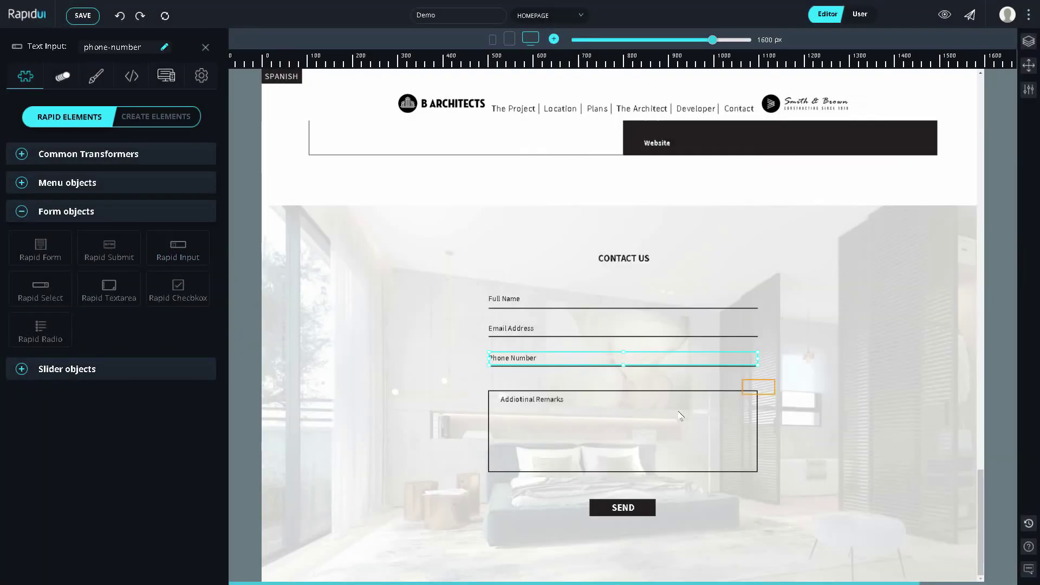
click(454, 467)
click(109, 289)
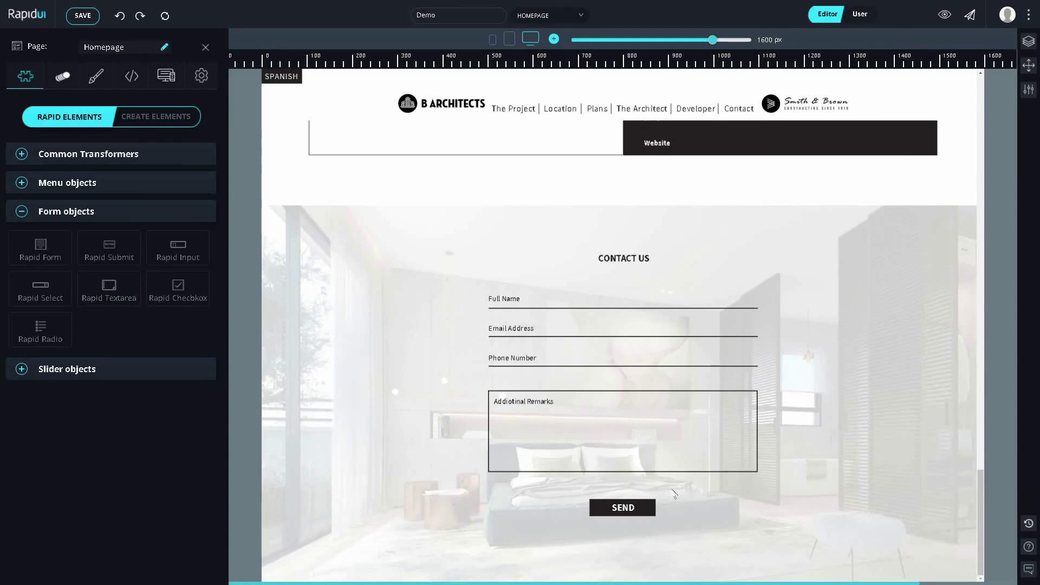
Step: Make SEND a Rapid Submit button and turn the contact elements into a form e-mailing its results
drag(674, 492, 568, 523)
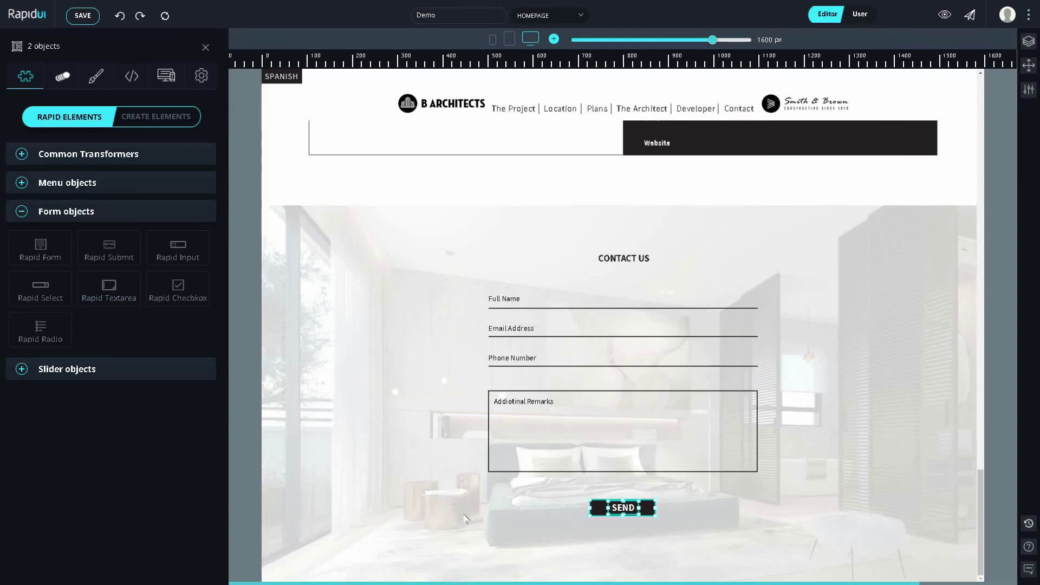
click(111, 254)
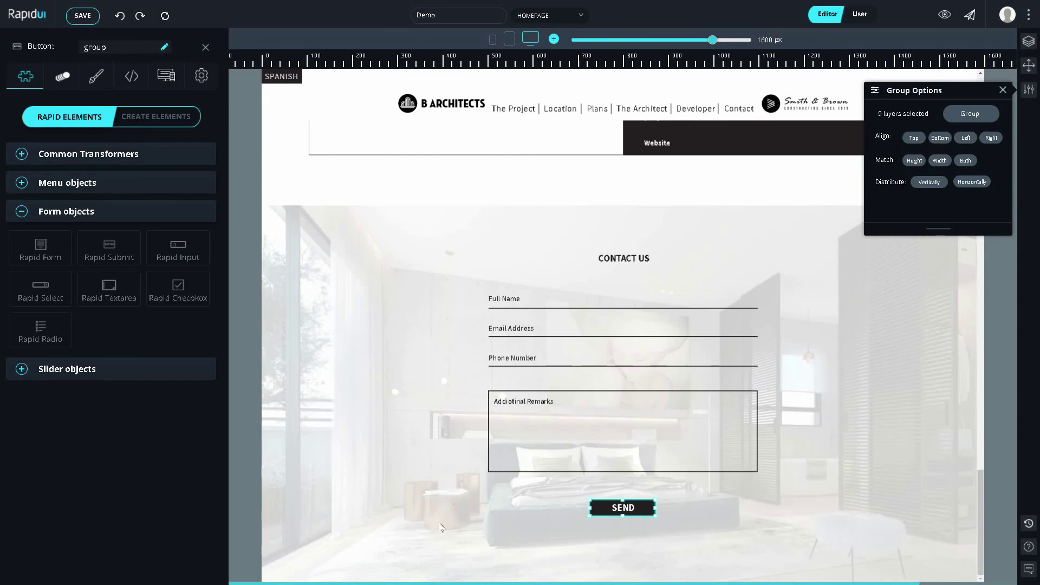
click(50, 263)
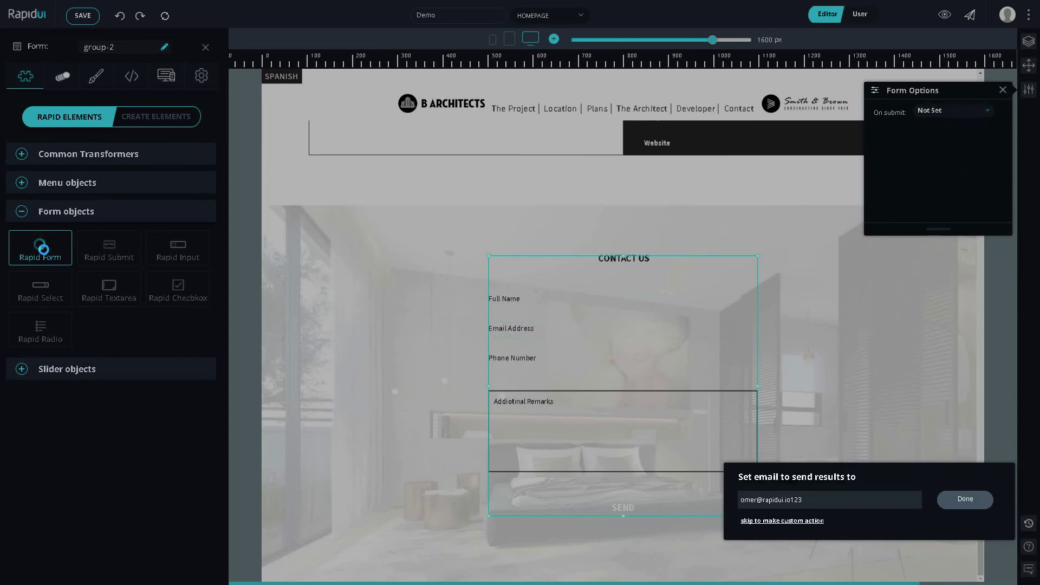
click(957, 499)
click(520, 301)
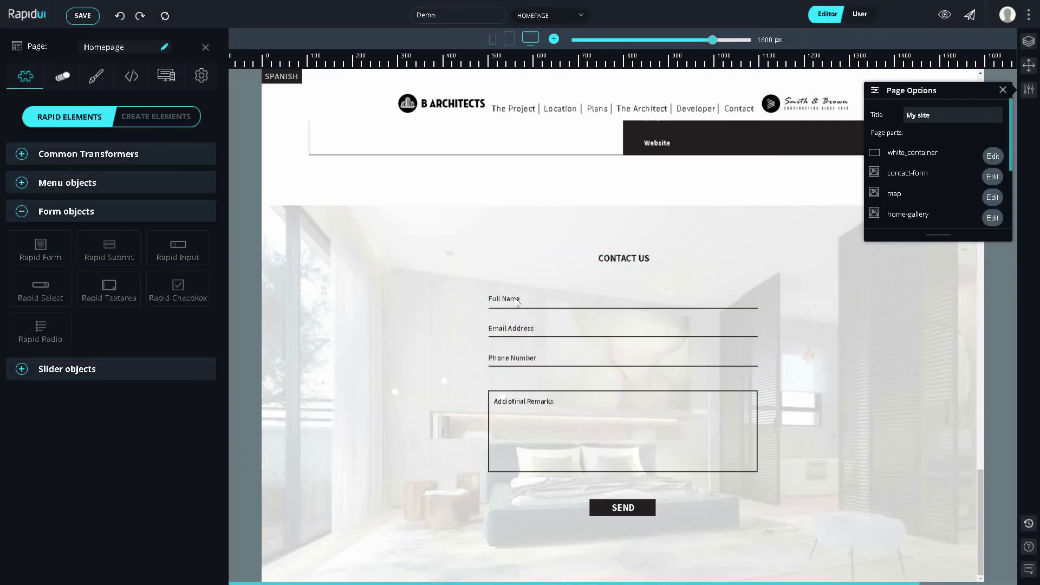
Step: Turn on native validation for the Full Name input
click(517, 302)
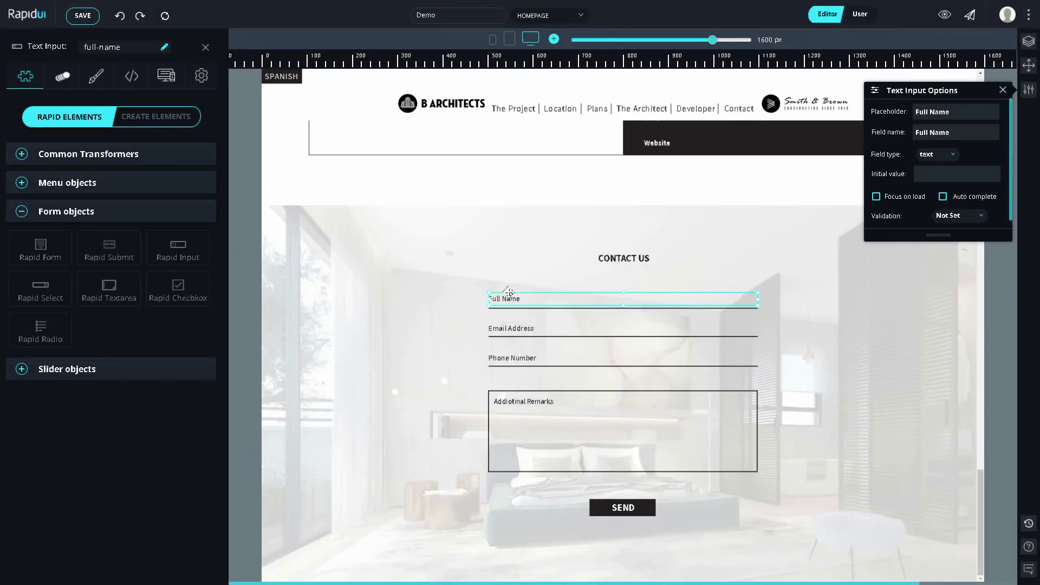
click(947, 217)
click(966, 246)
drag(955, 230, 954, 268)
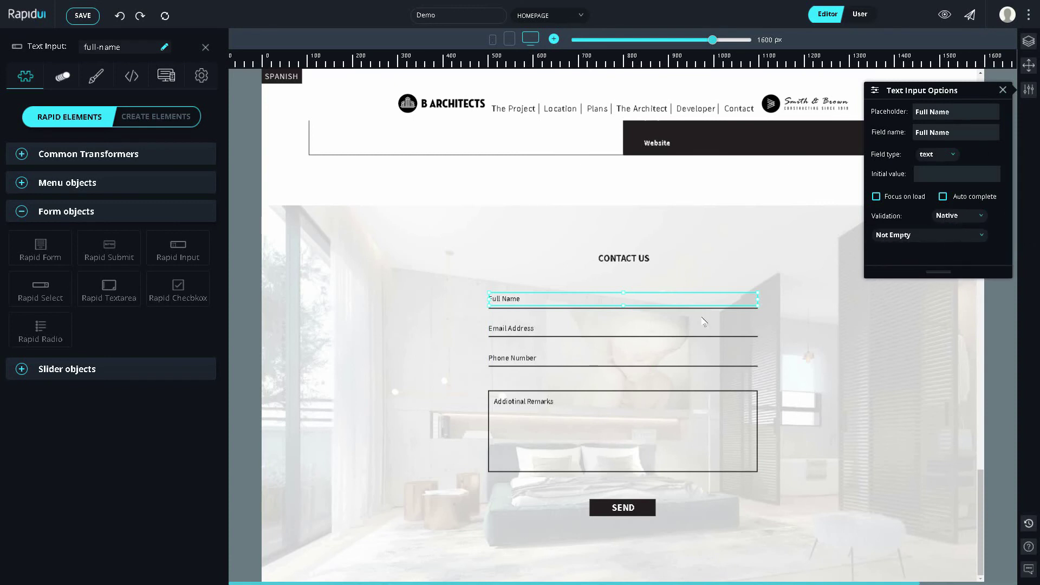
Step: Make the Email Address field an email type with native Valid Email validation
click(538, 332)
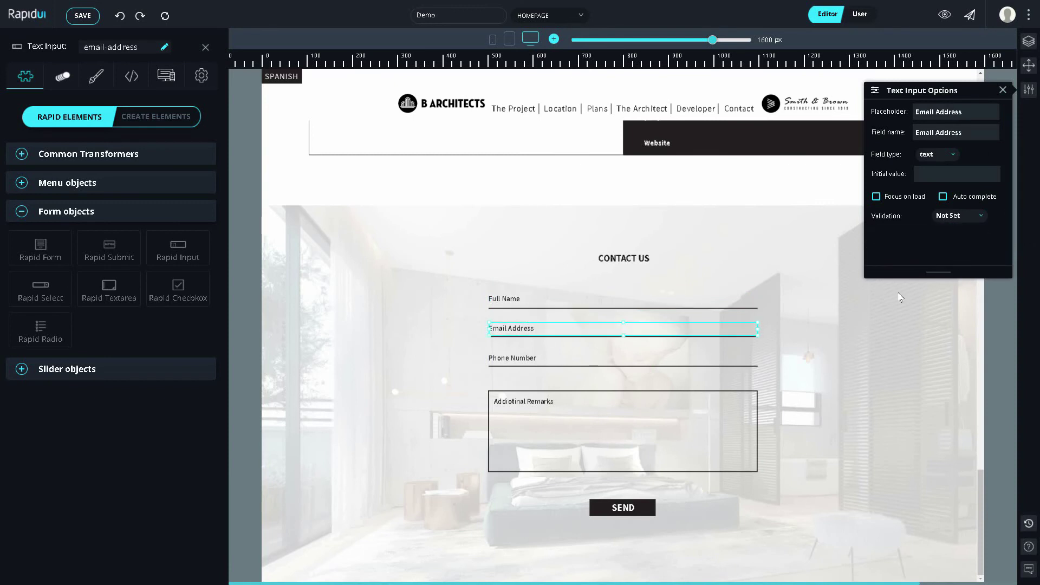
click(946, 158)
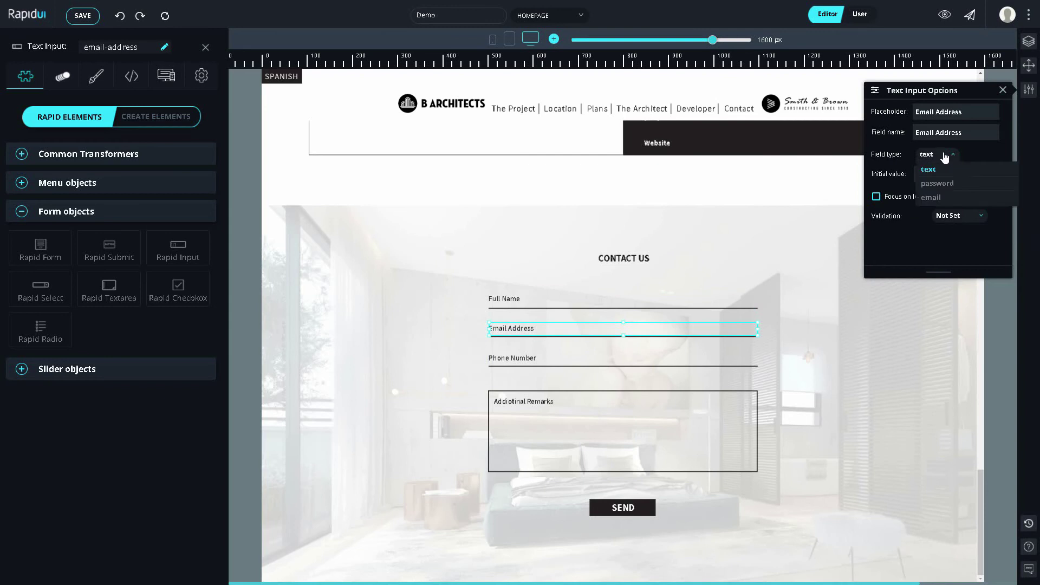
click(959, 188)
click(970, 212)
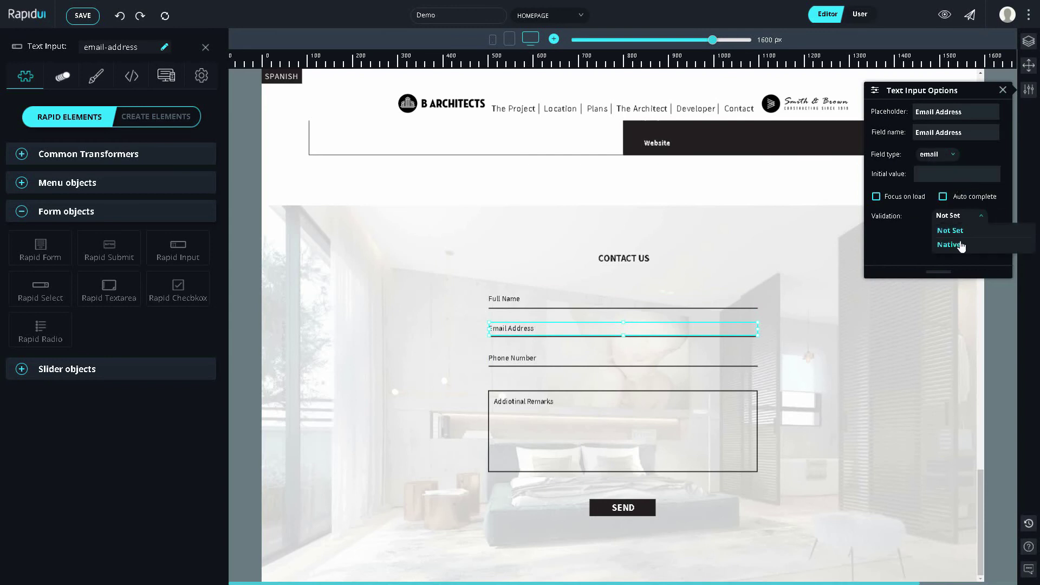
click(958, 240)
click(936, 239)
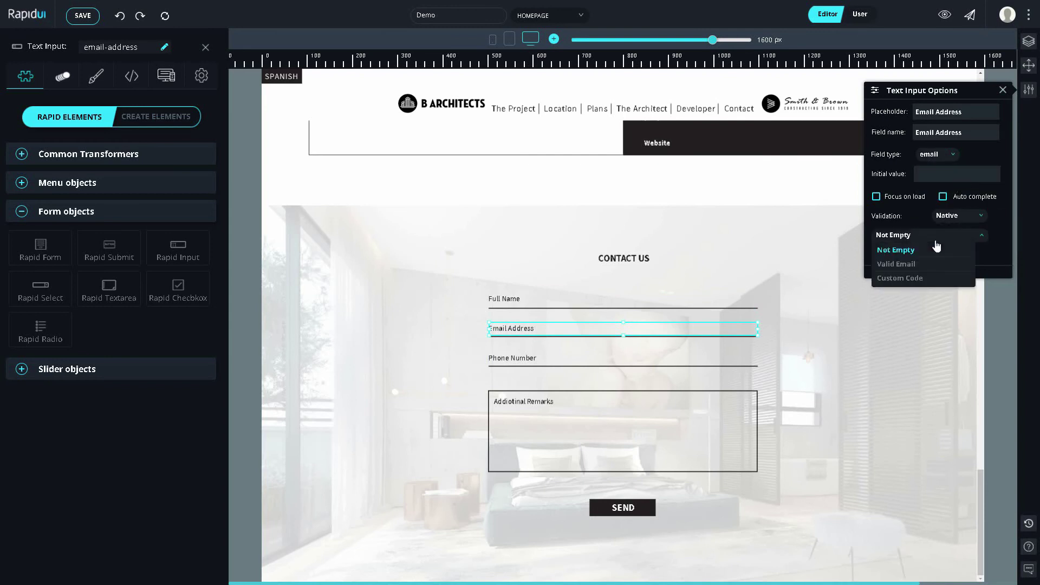
click(917, 264)
Step: In preview, enter 'asdasdasd' as Full Name, send with Email empty, then type an email address
click(862, 16)
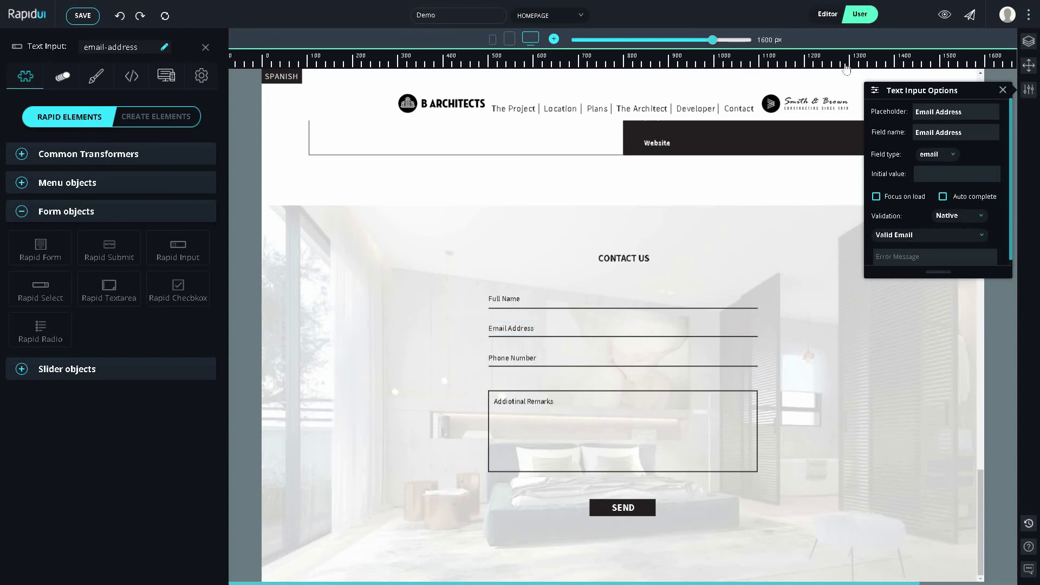
click(612, 509)
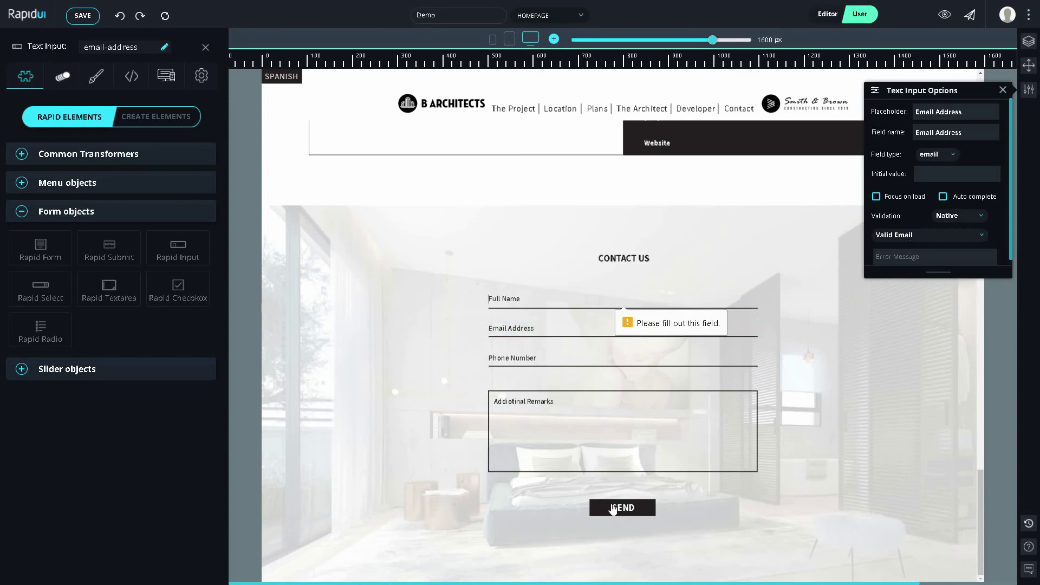
click(511, 297)
text(asdasdasd)
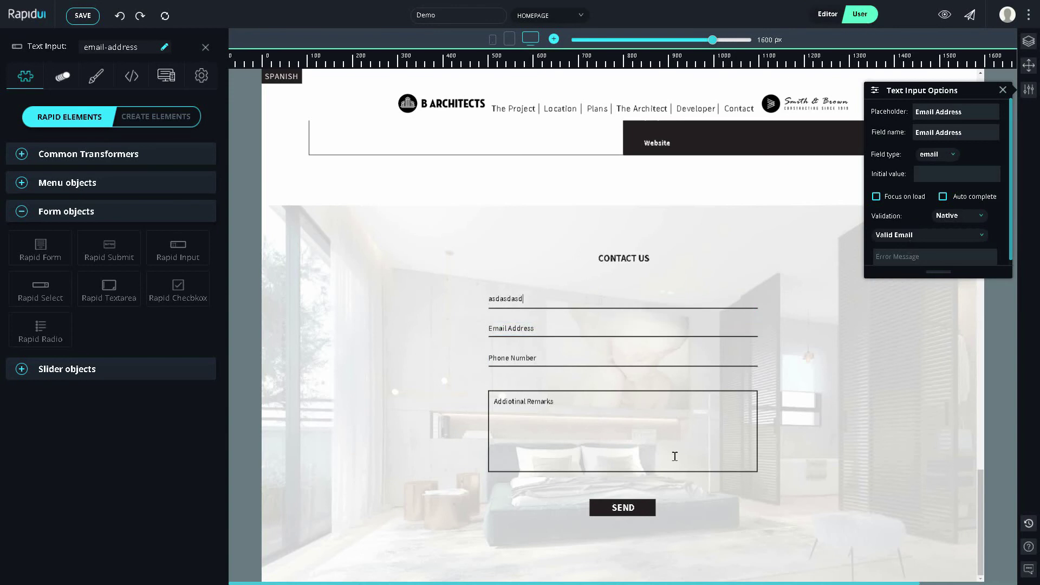
click(642, 510)
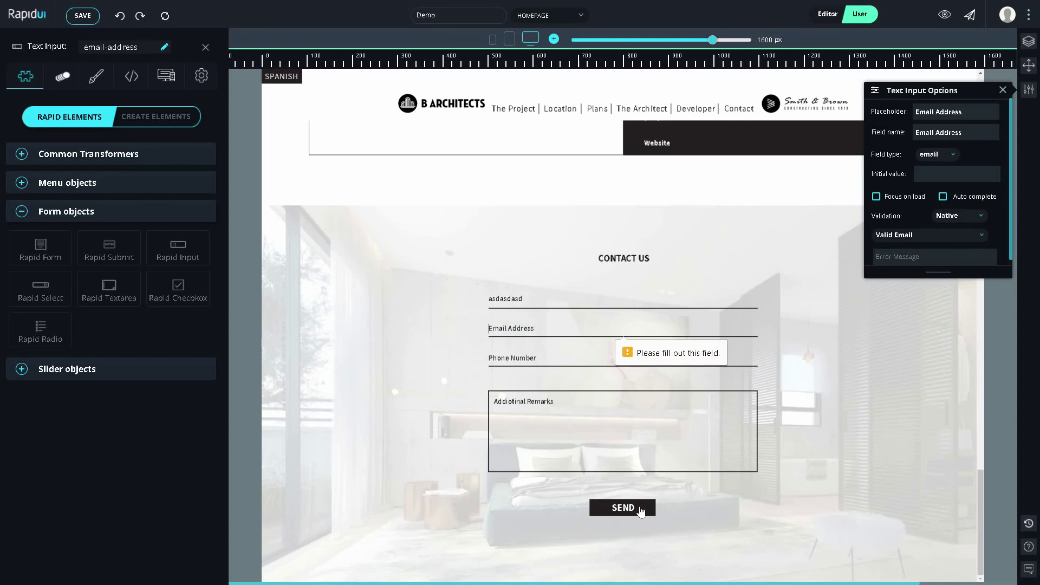
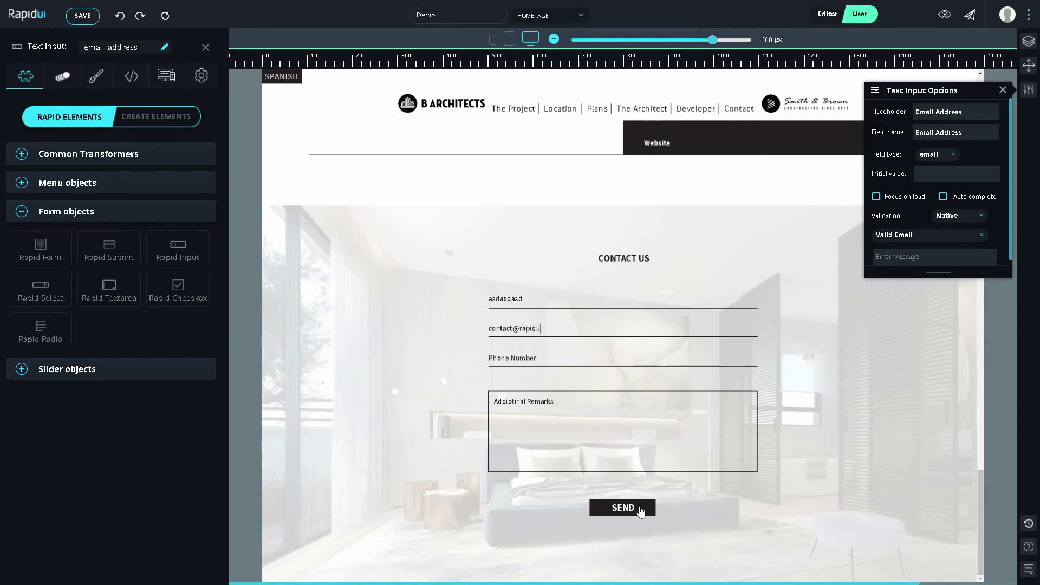
Step: Send the completed contact form and dismiss the 'All have been sent' alert
click(650, 514)
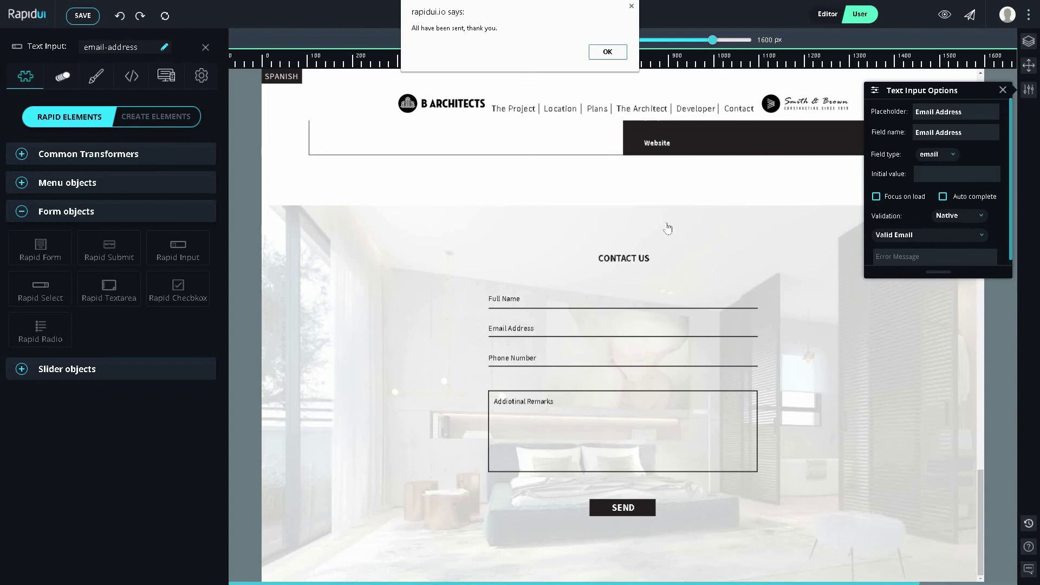
click(610, 53)
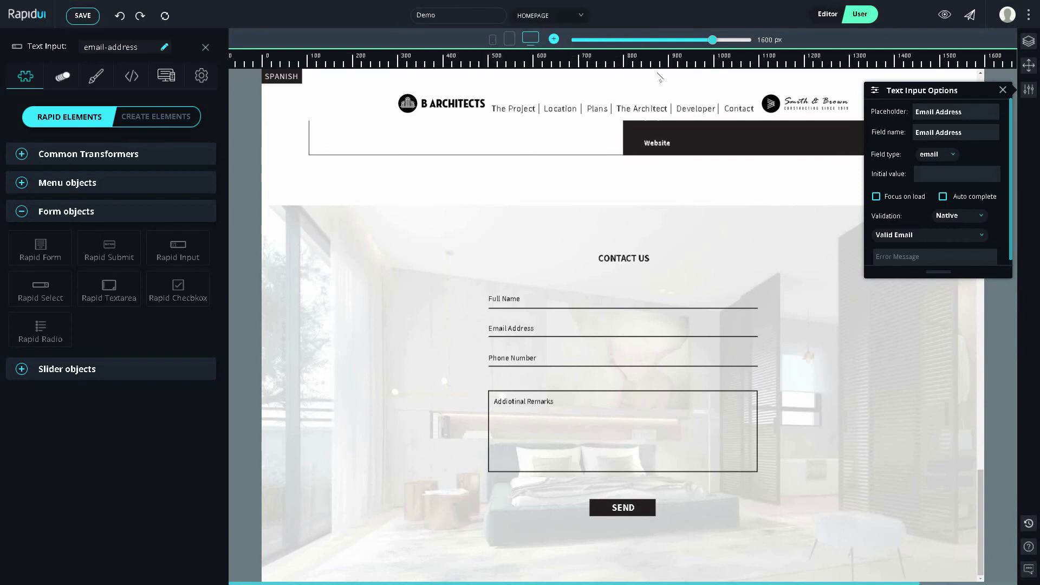
Step: Give the building image an on-hover Grow animation and check it in preview
click(1003, 90)
scroll(753, 180, up, 15)
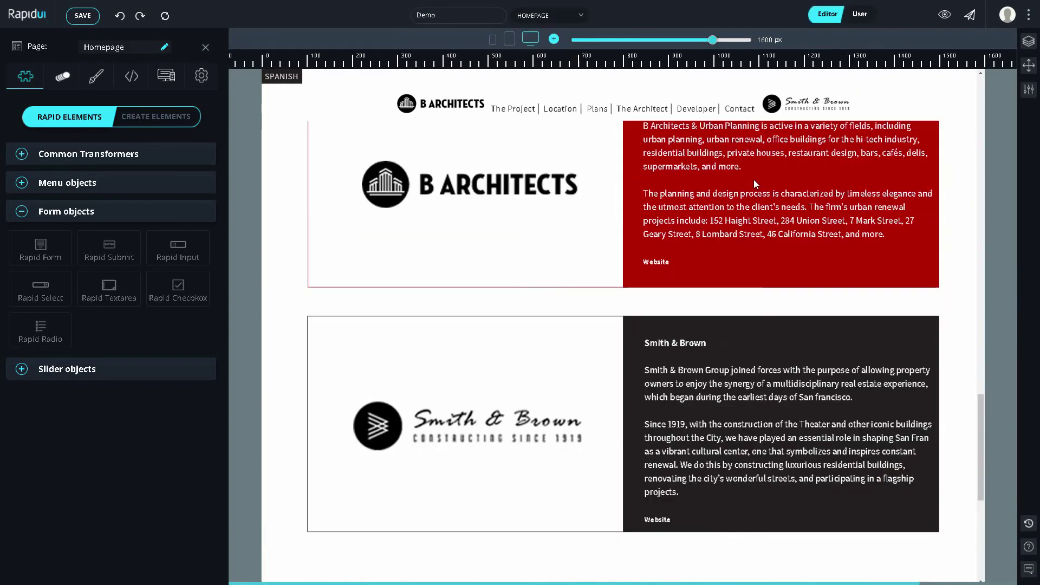
scroll(734, 188, up, 7)
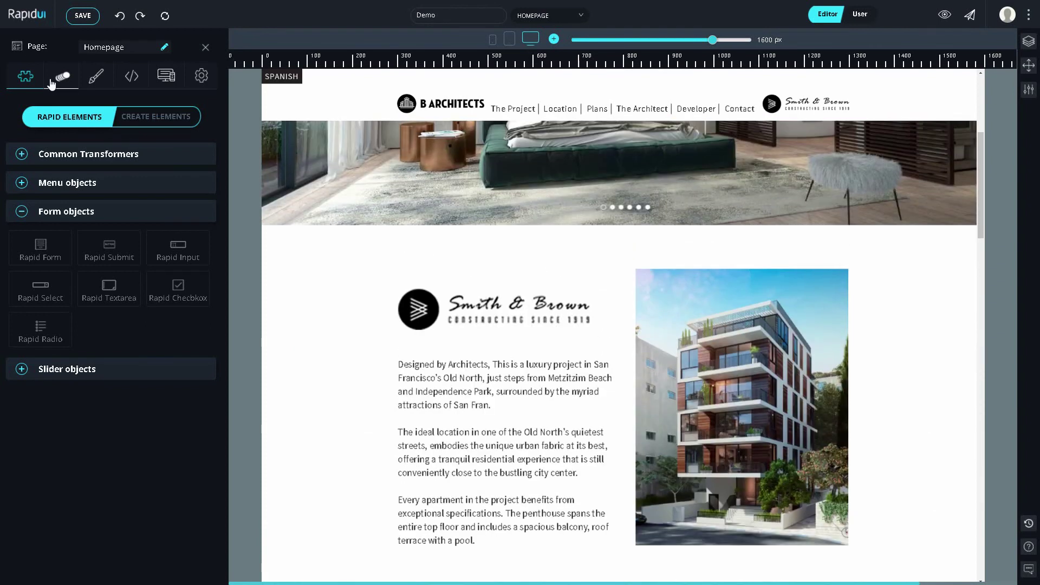
click(52, 84)
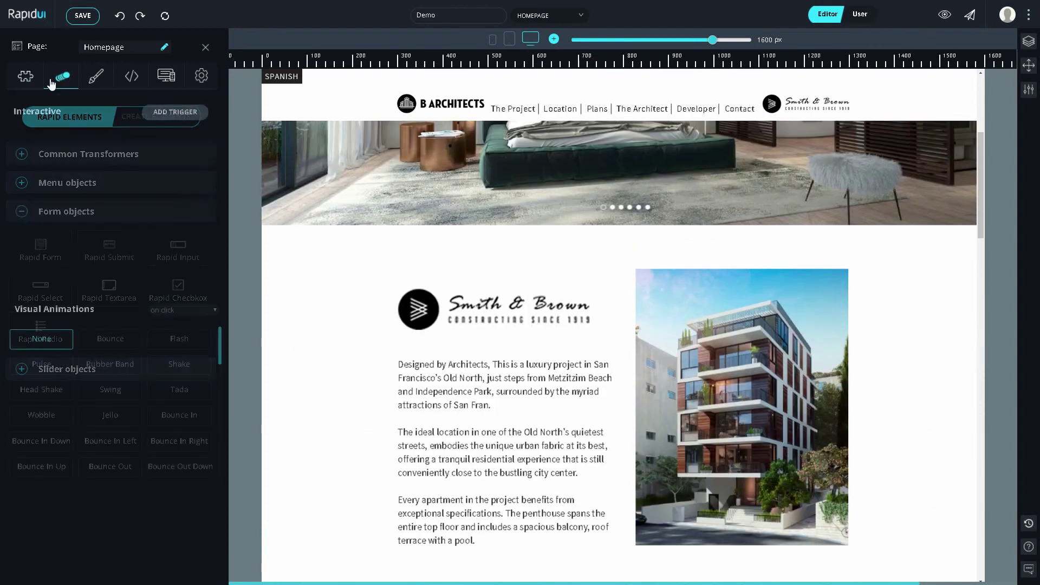
click(668, 291)
click(185, 310)
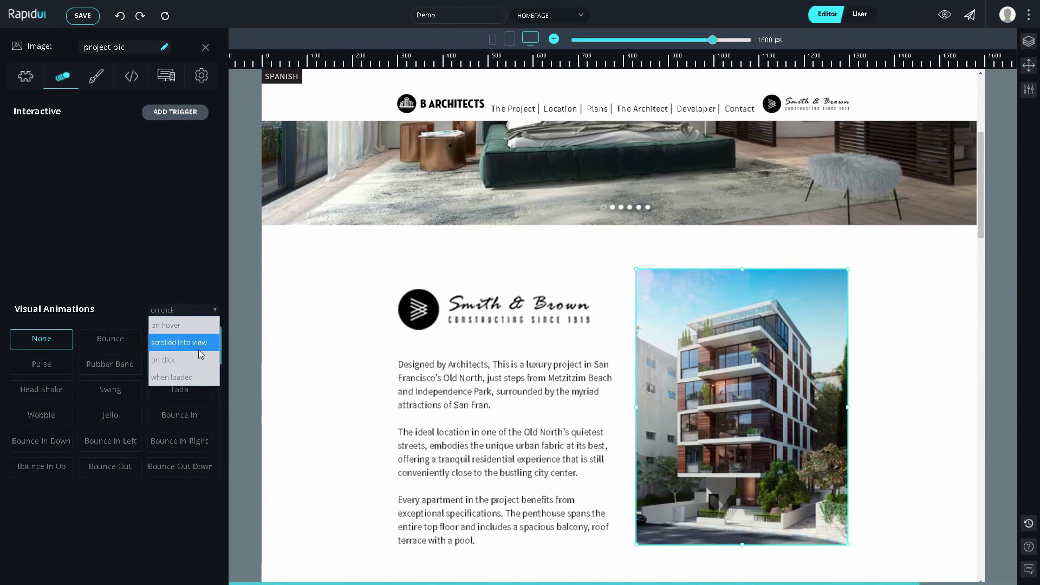
click(196, 326)
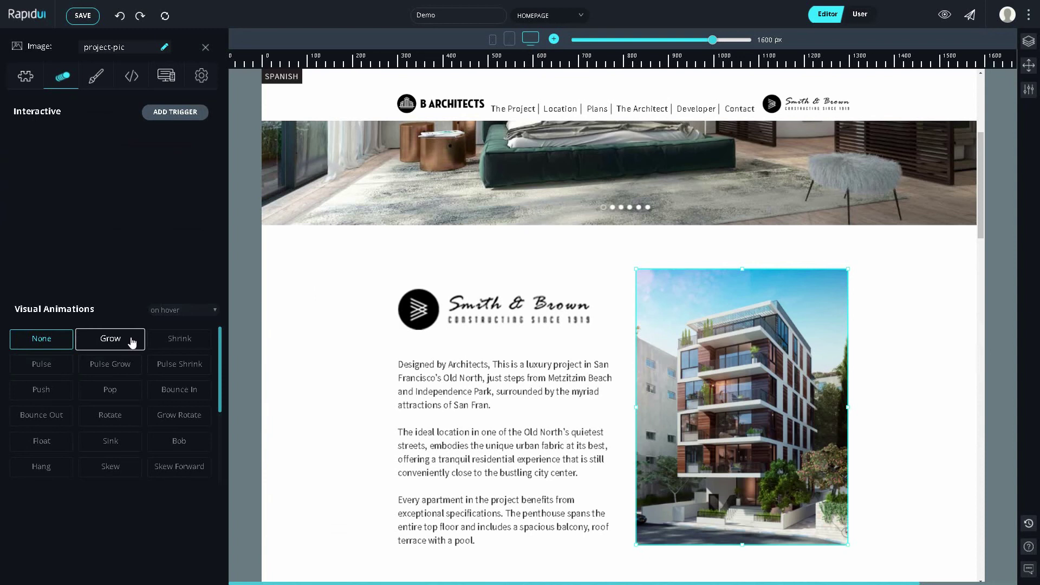
click(131, 341)
key(ctrl+e)
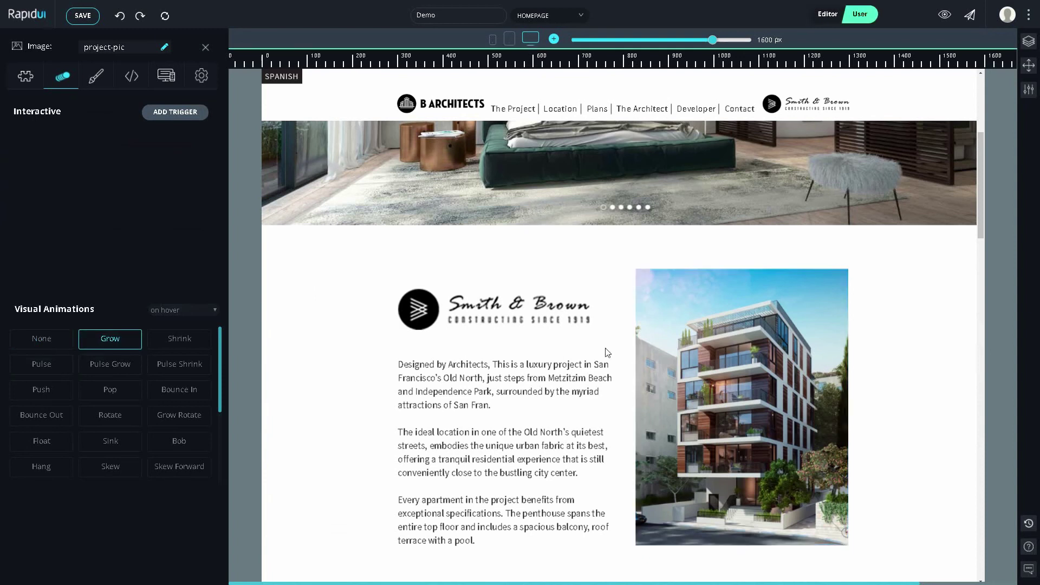
mouse_move(679, 340)
key(ctrl+e)
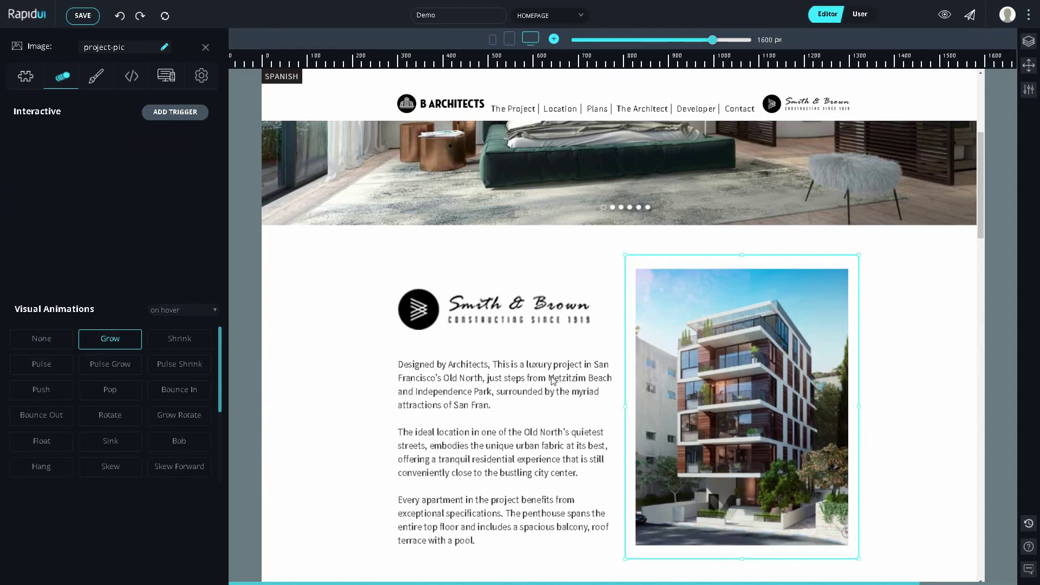
Step: Give the project description text an on-click Shake animation and test it in User mode
click(540, 376)
click(185, 309)
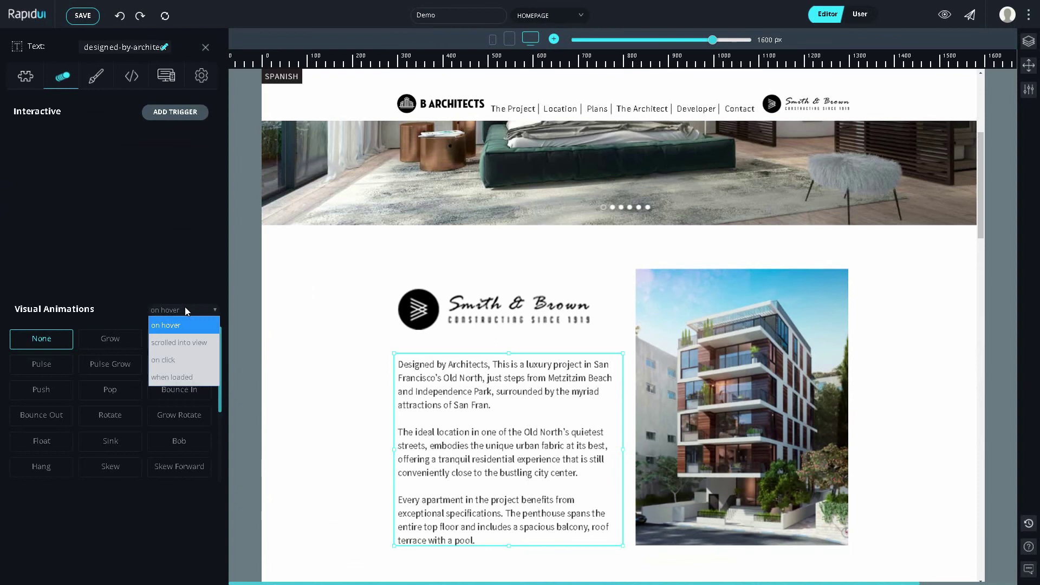
click(195, 358)
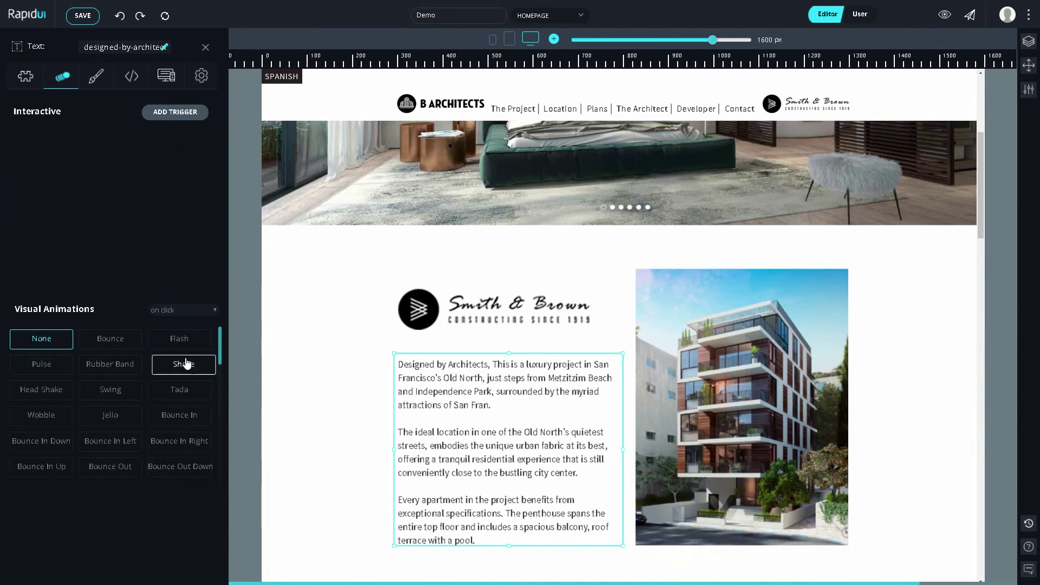
click(203, 371)
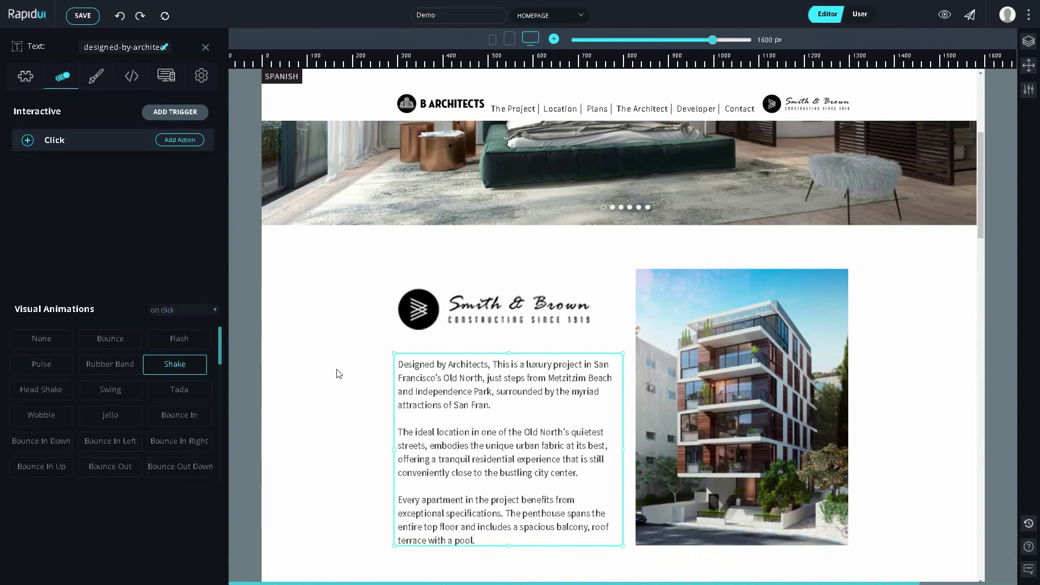
key(ctrl+e)
click(511, 380)
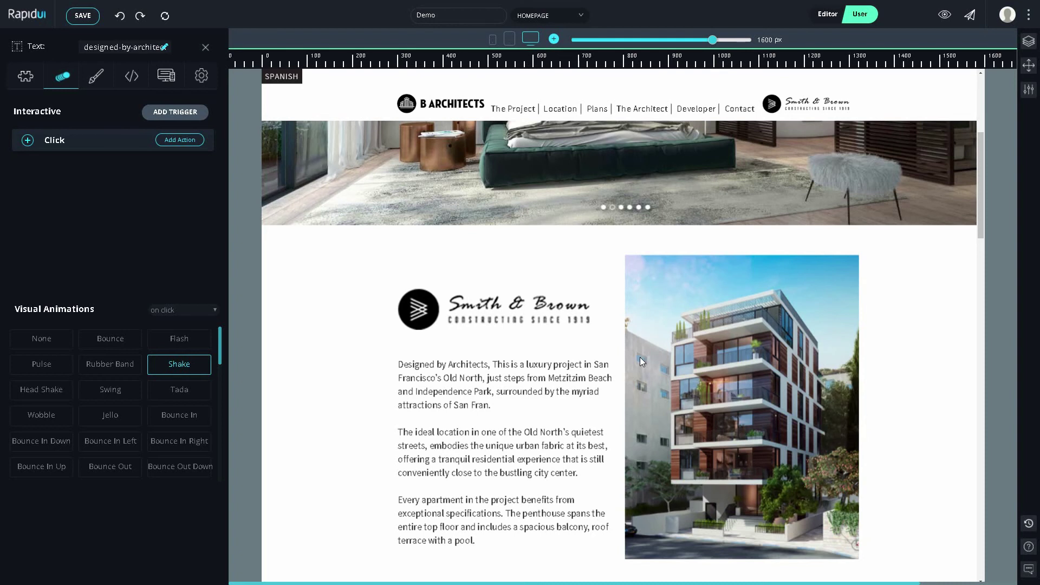
scroll(640, 360, down, 8)
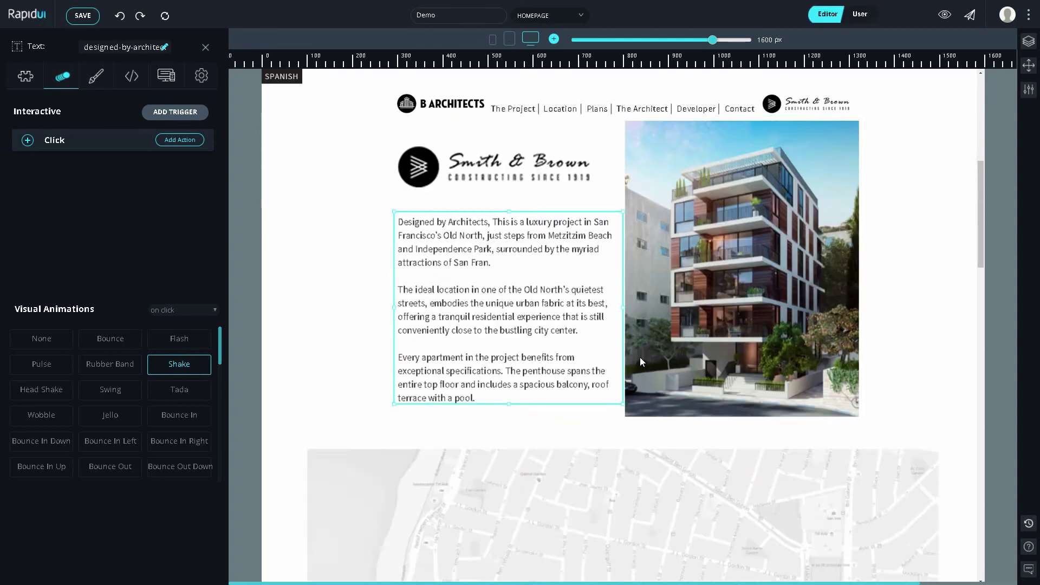
Step: Turn the map image into a Rapid Map with the address 'san fran'
click(640, 357)
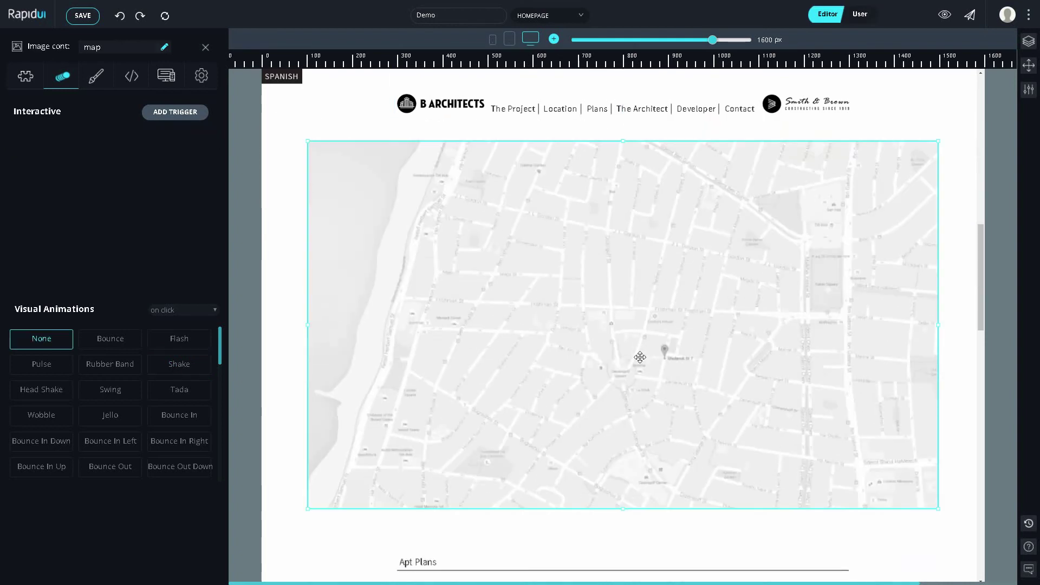
click(25, 76)
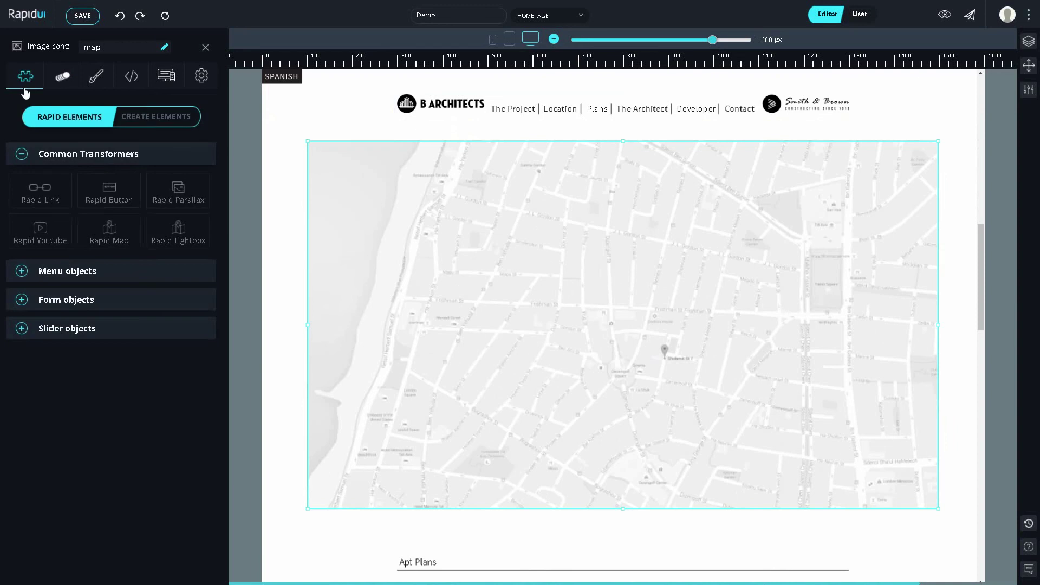
click(104, 236)
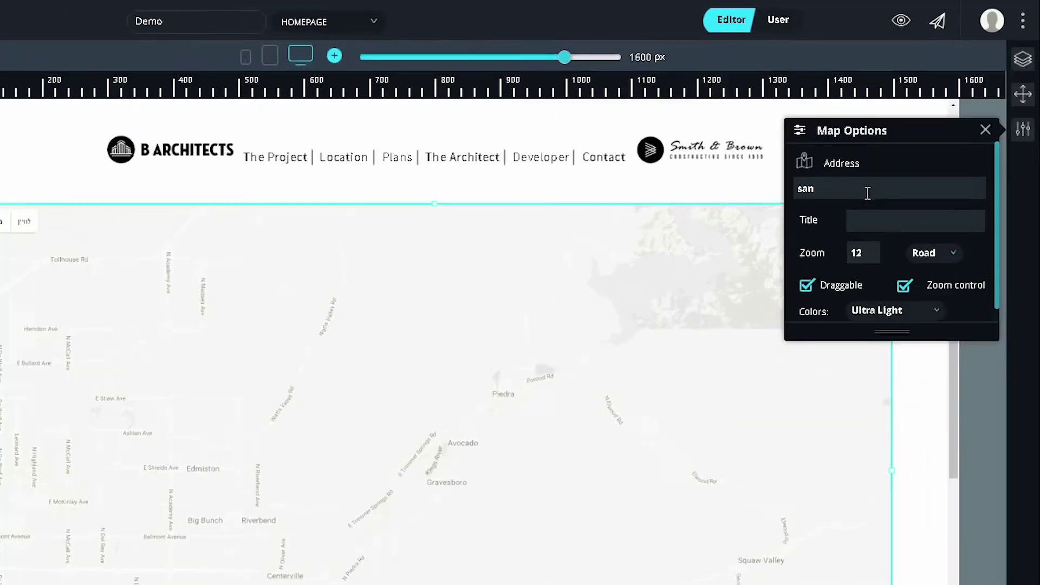
click(921, 132)
text(san fran)
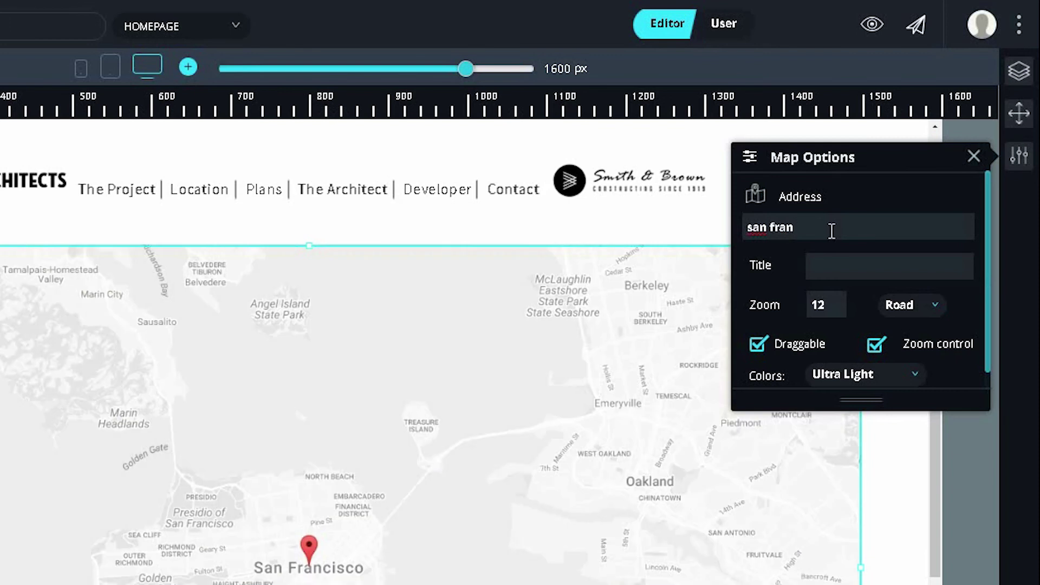
Step: Apply the Subtle Grayscale colour style to the map and close Map Options
drag(866, 409, 866, 431)
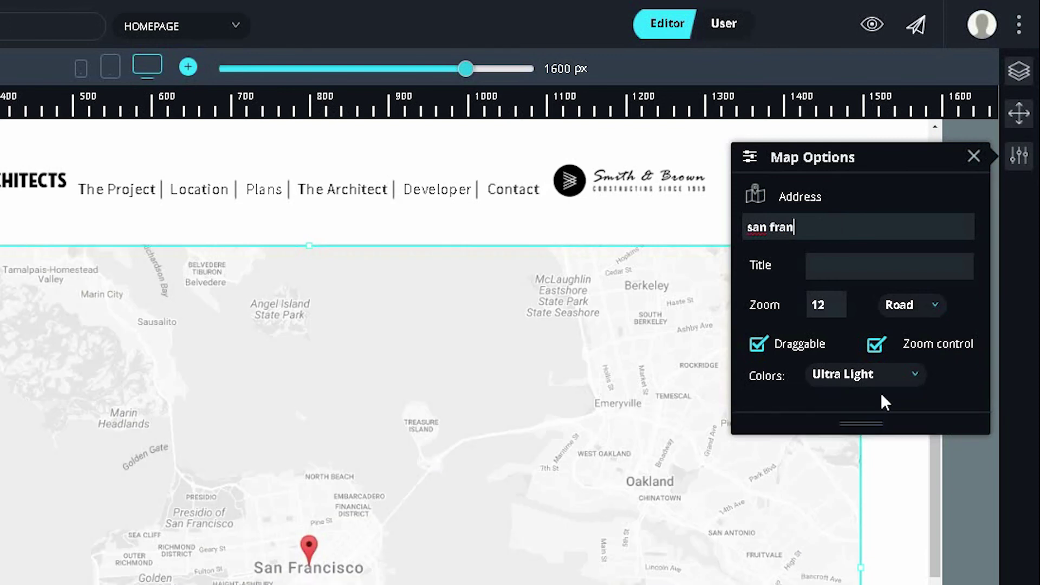
click(883, 382)
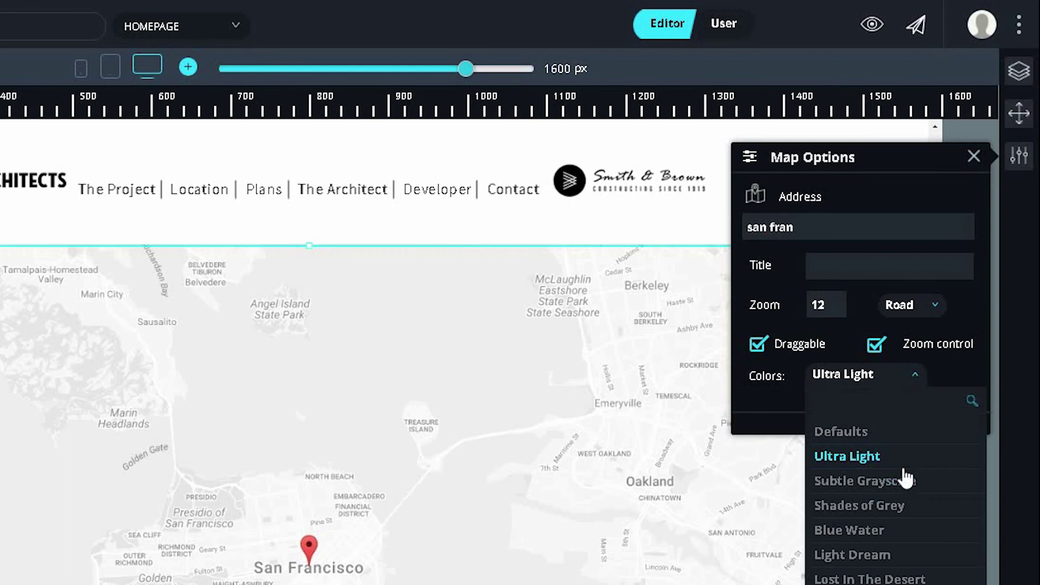
click(920, 485)
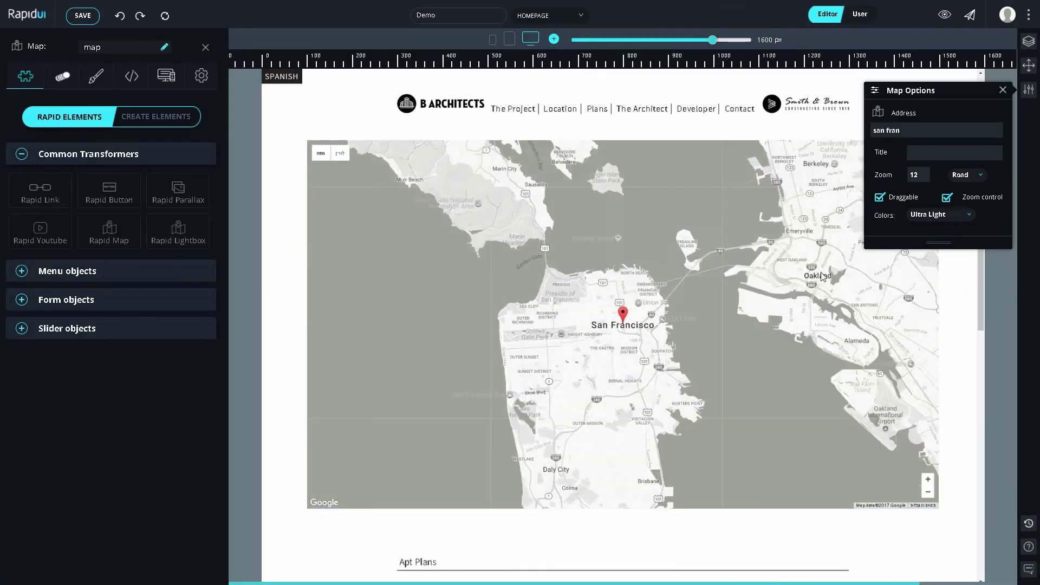
click(1002, 89)
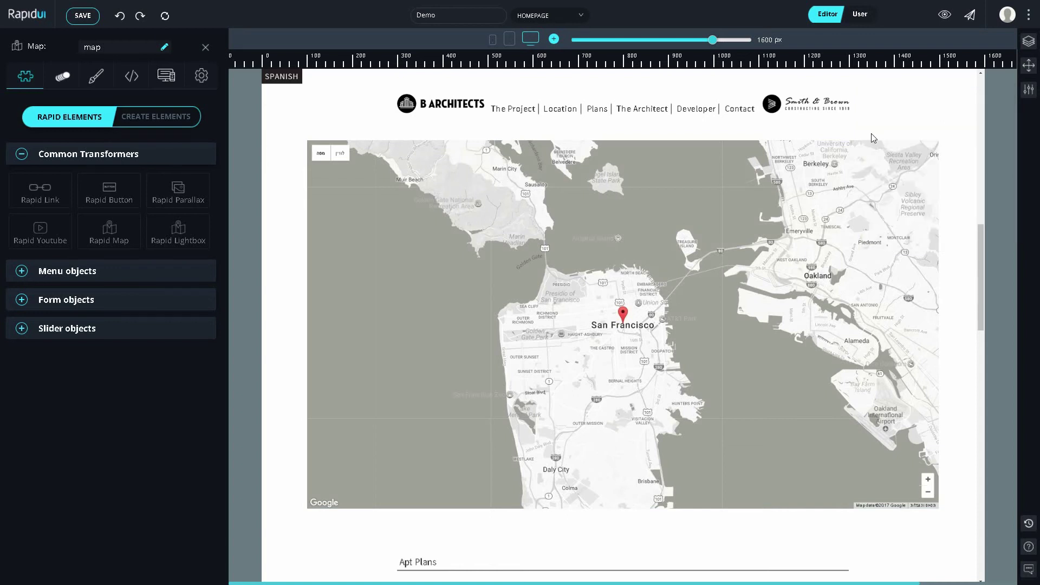
scroll(786, 211, down, 5)
scroll(786, 211, down, 2)
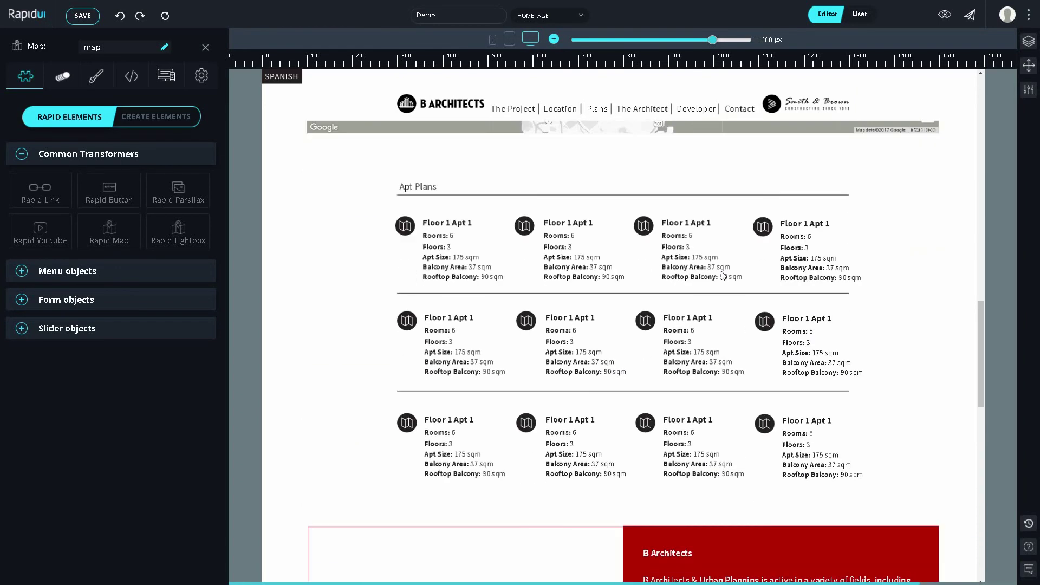
Step: Add a container around the apartment cards and upload the PSD floor plan into container1
click(177, 121)
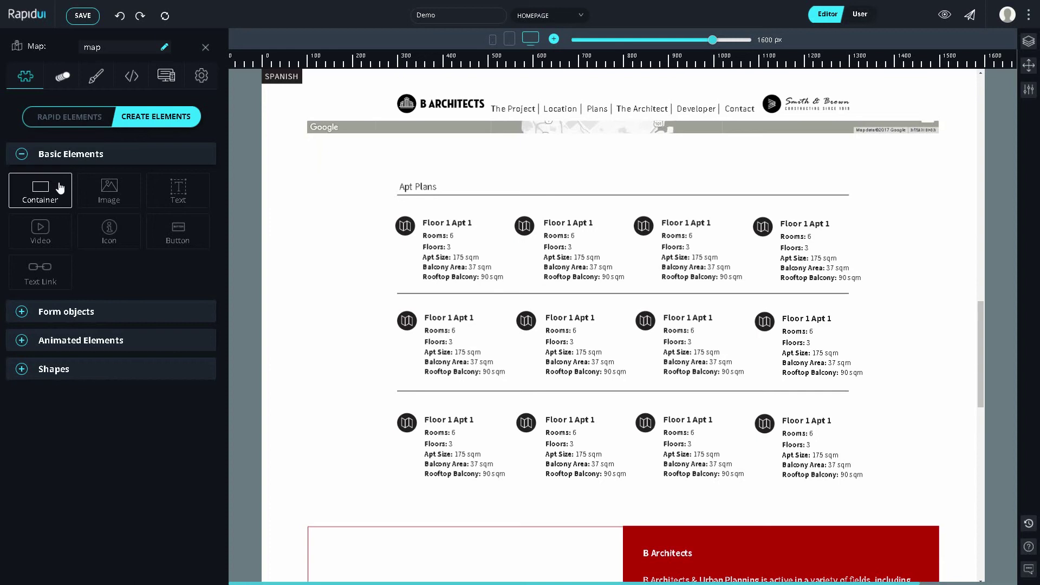
drag(60, 188, 908, 209)
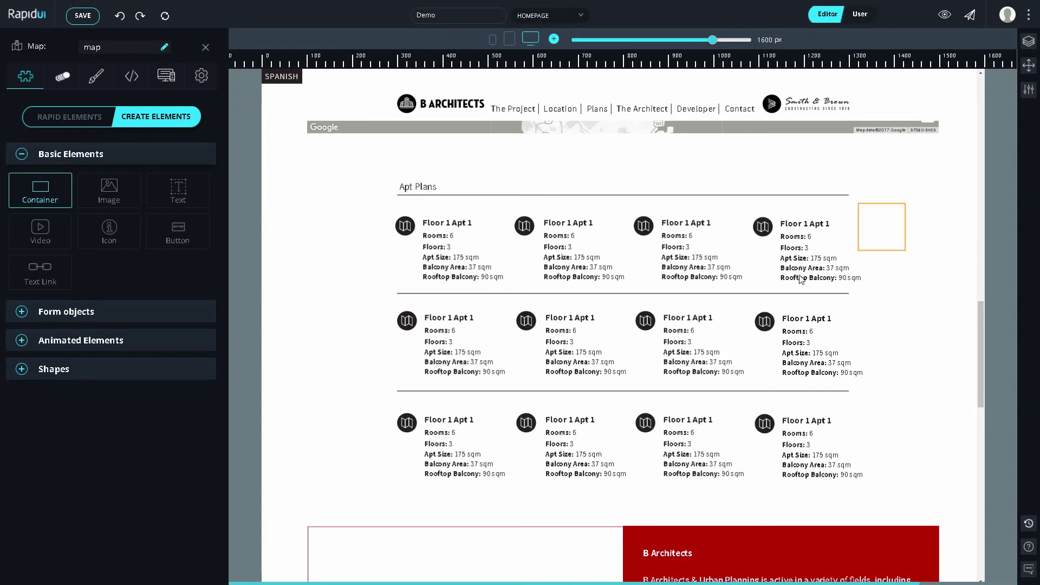
drag(800, 279, 338, 480)
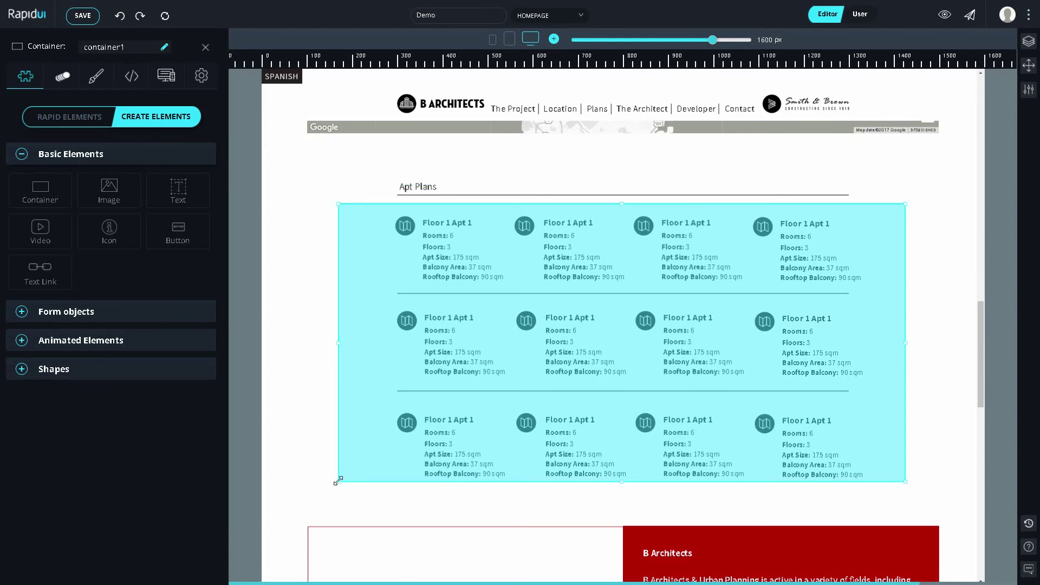
drag(622, 482, 622, 488)
drag(905, 488, 928, 506)
drag(878, 341, 880, 339)
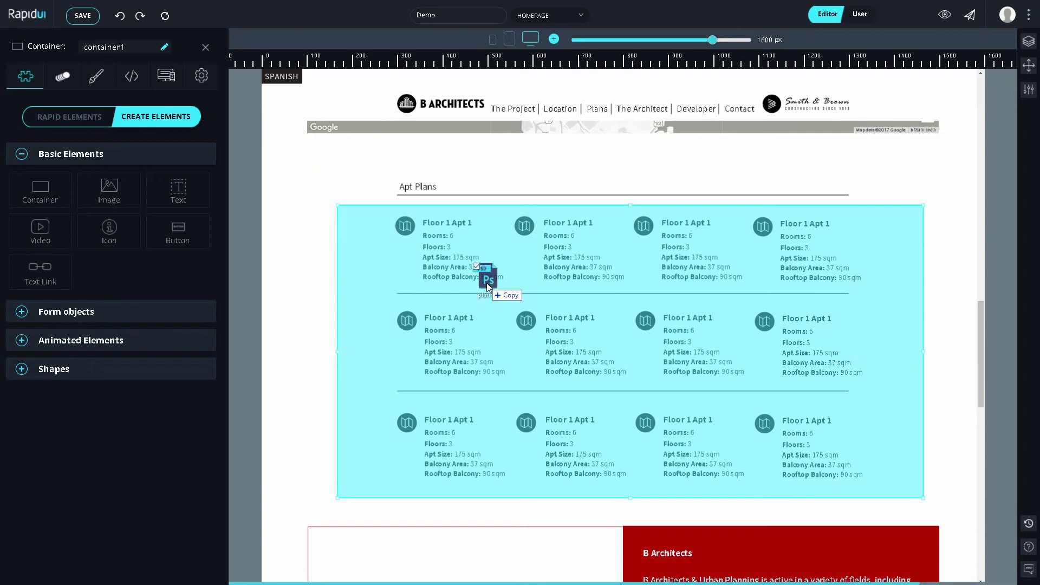
drag(487, 283, 622, 297)
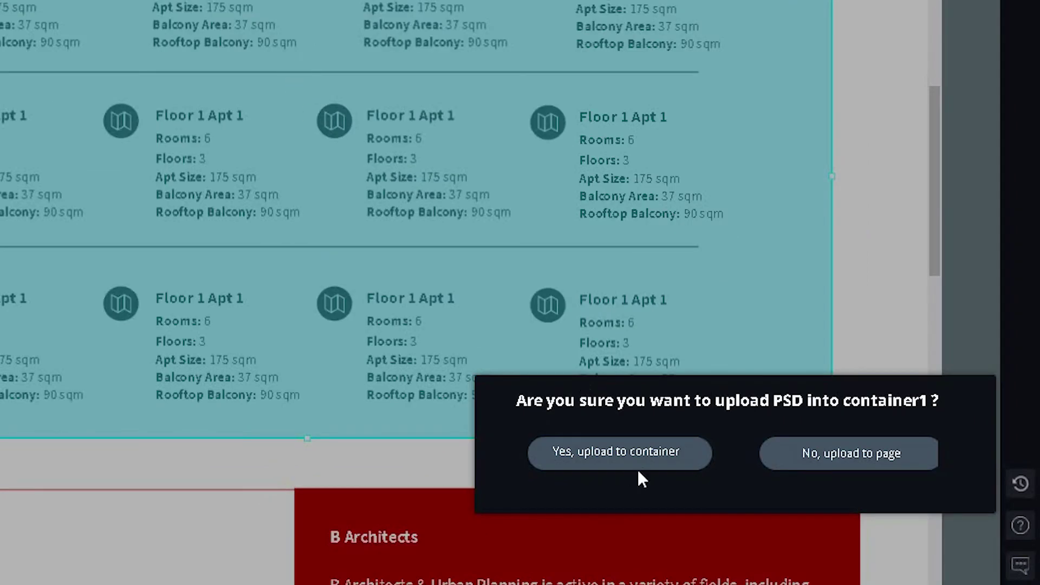
click(644, 477)
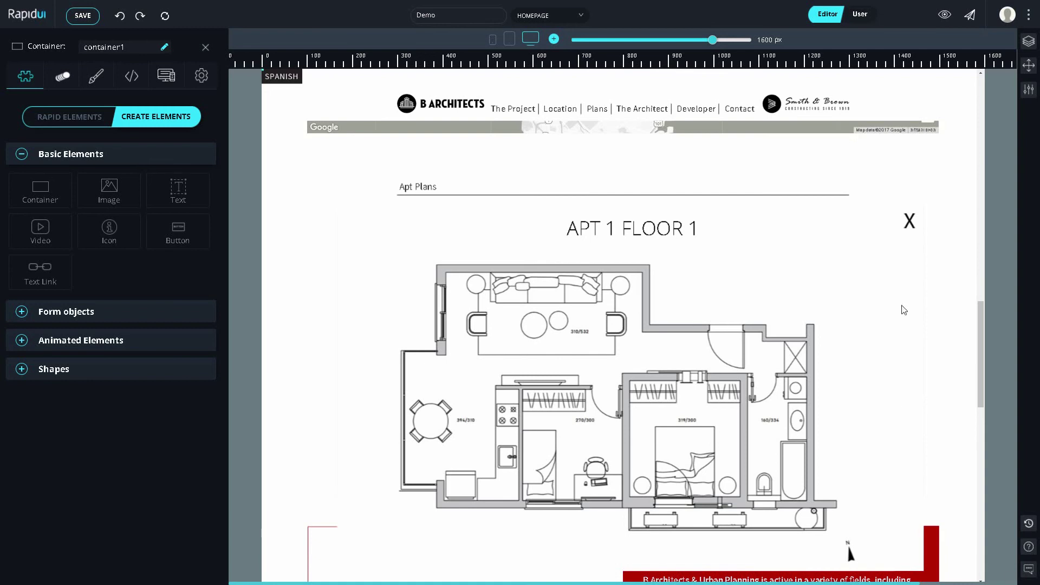
Step: Convert the X image on the floor plan into a Rapid Button
click(911, 228)
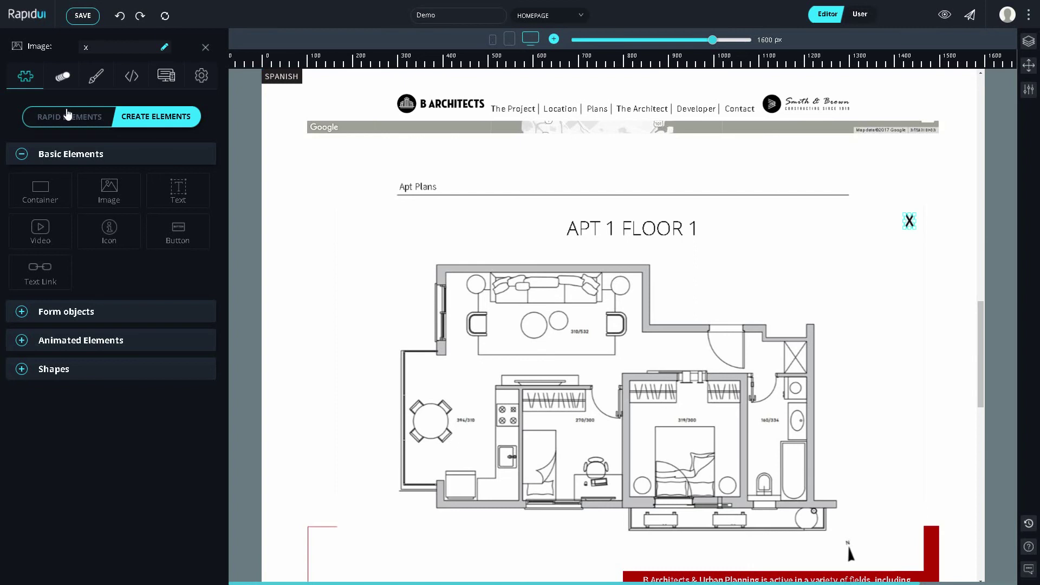
click(77, 112)
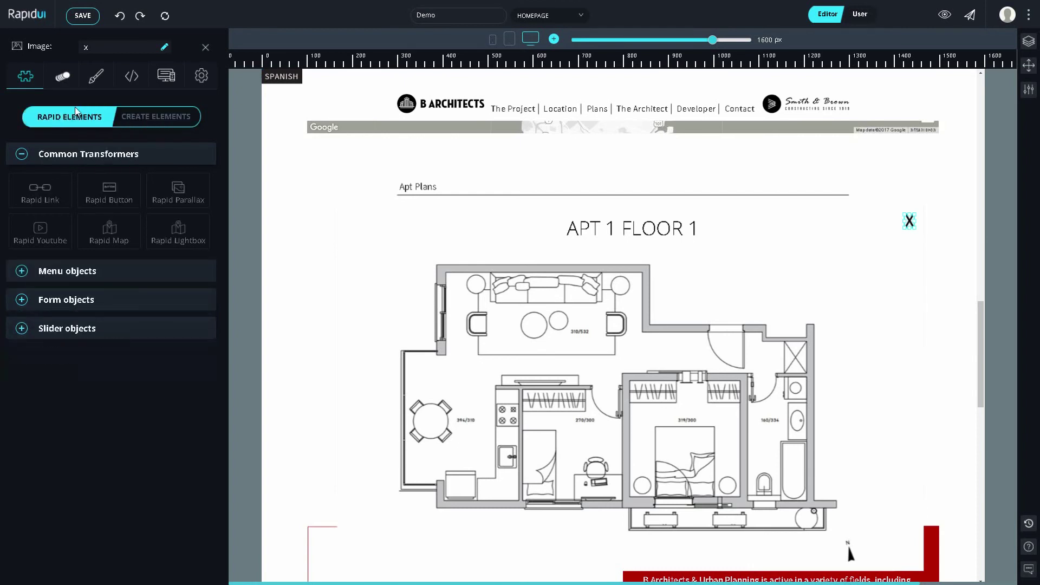
click(107, 181)
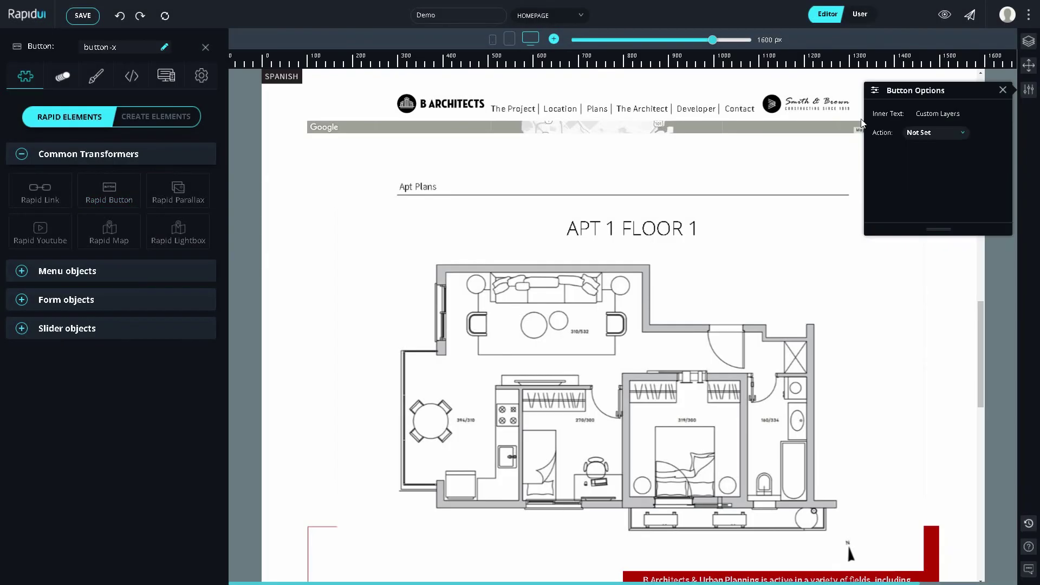
click(1003, 90)
Step: Add a Clicked trigger to X that hides container1, then test it
click(63, 77)
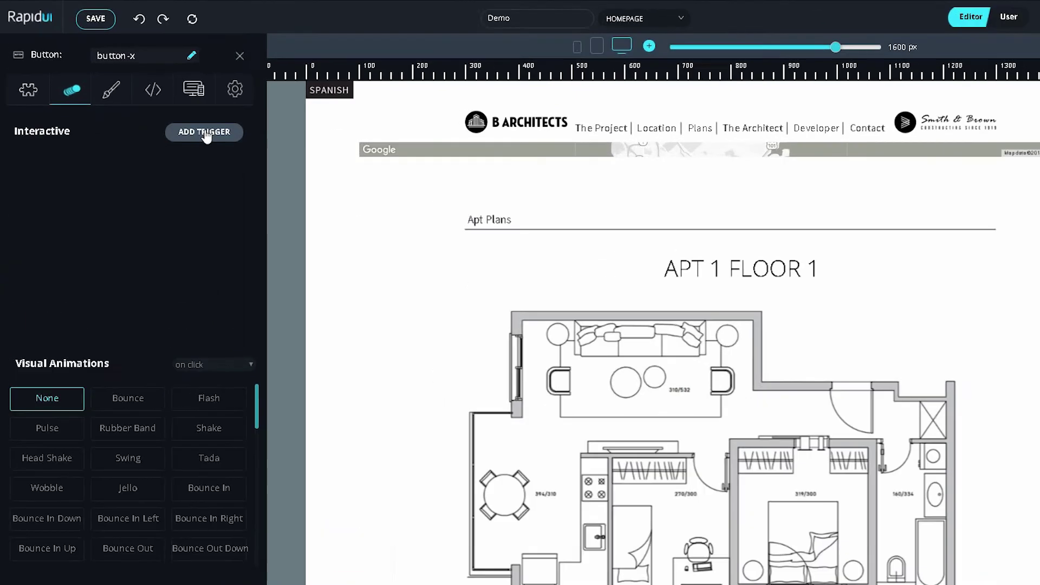
click(176, 113)
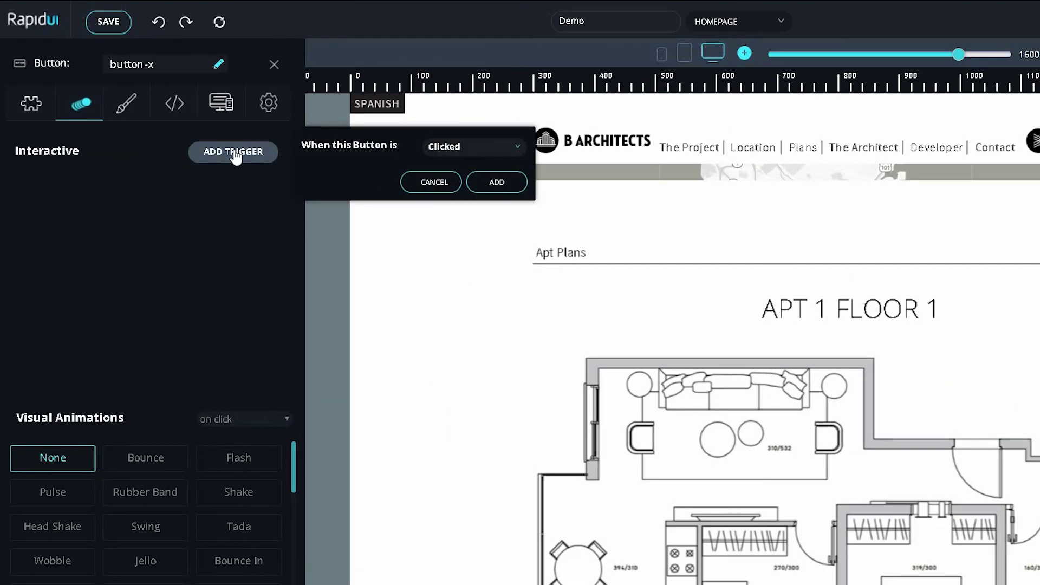
click(518, 150)
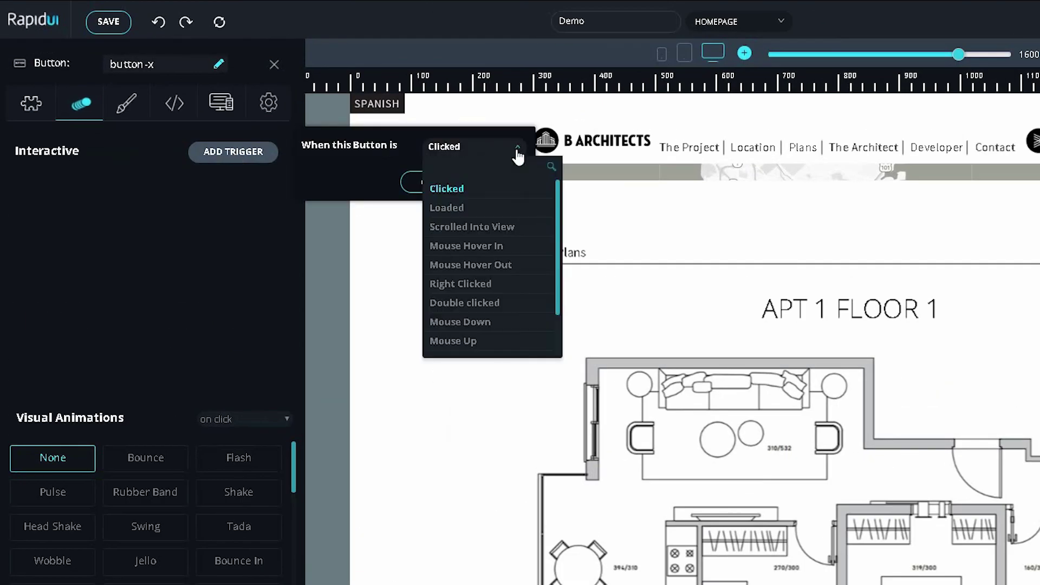
scroll(522, 227, down, 2)
scroll(496, 246, up, 2)
click(492, 194)
click(496, 183)
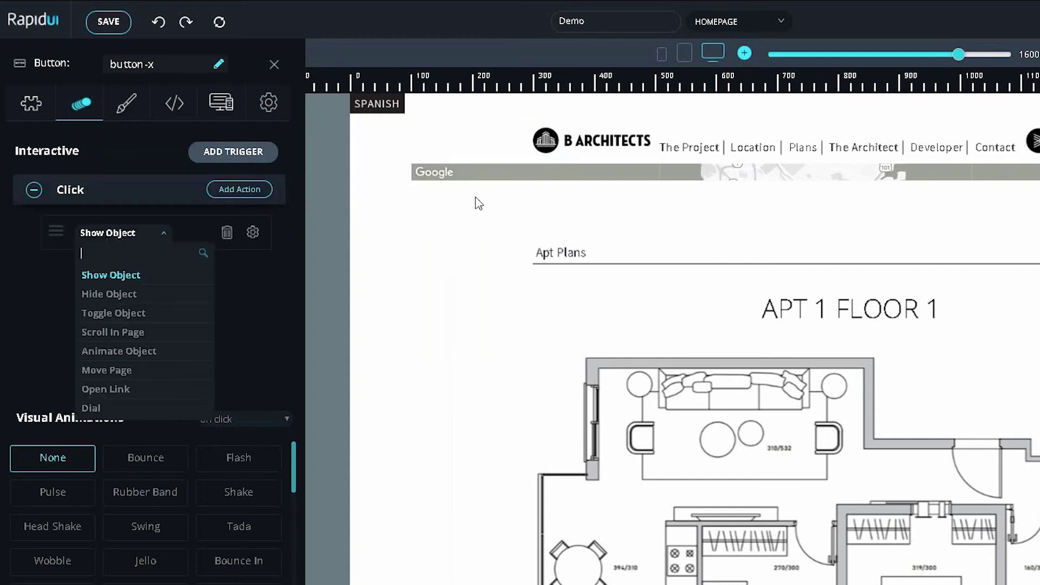
click(155, 297)
click(465, 242)
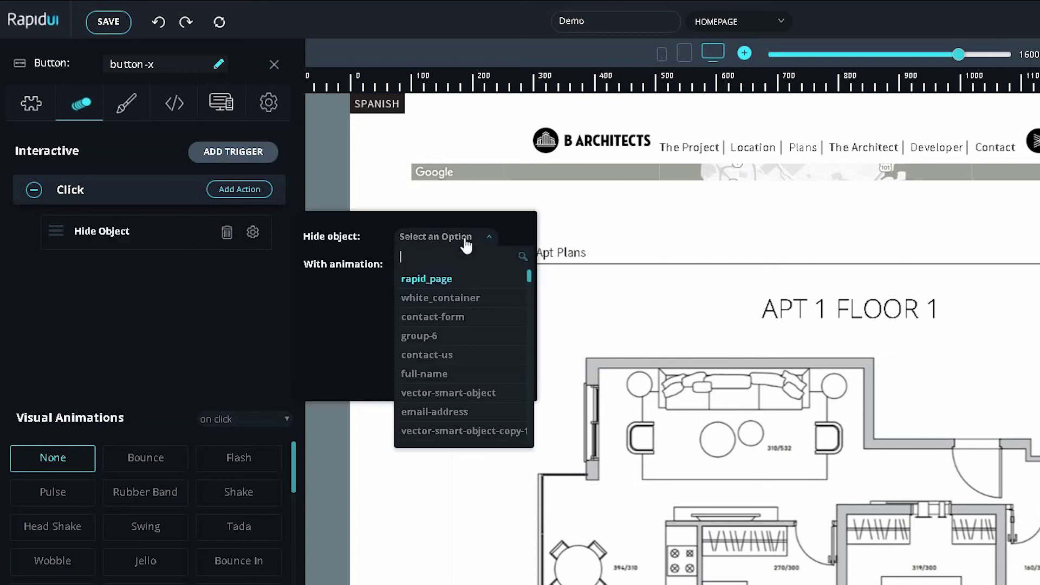
text(cont)
click(456, 334)
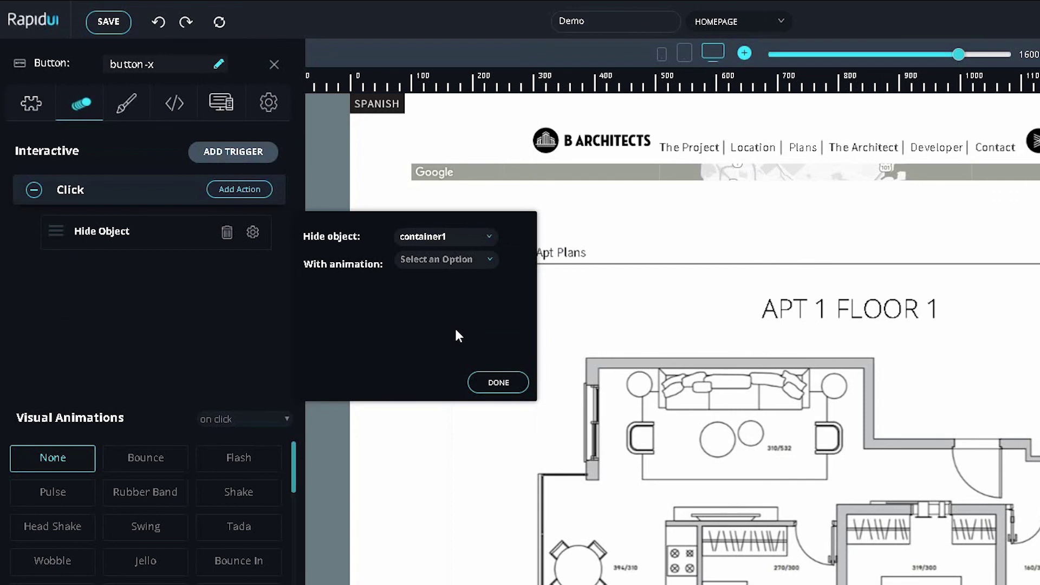
click(482, 383)
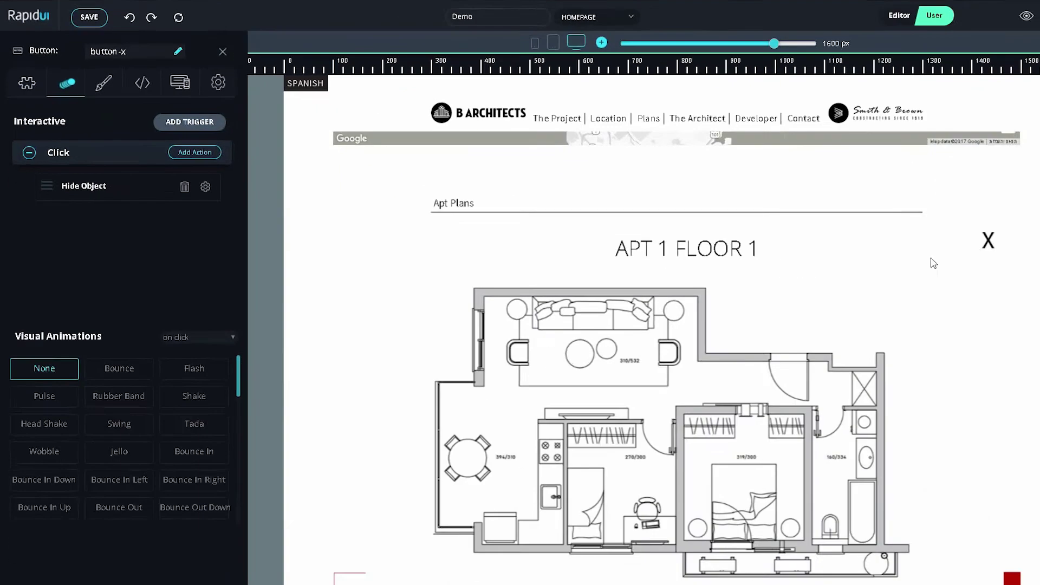
click(988, 240)
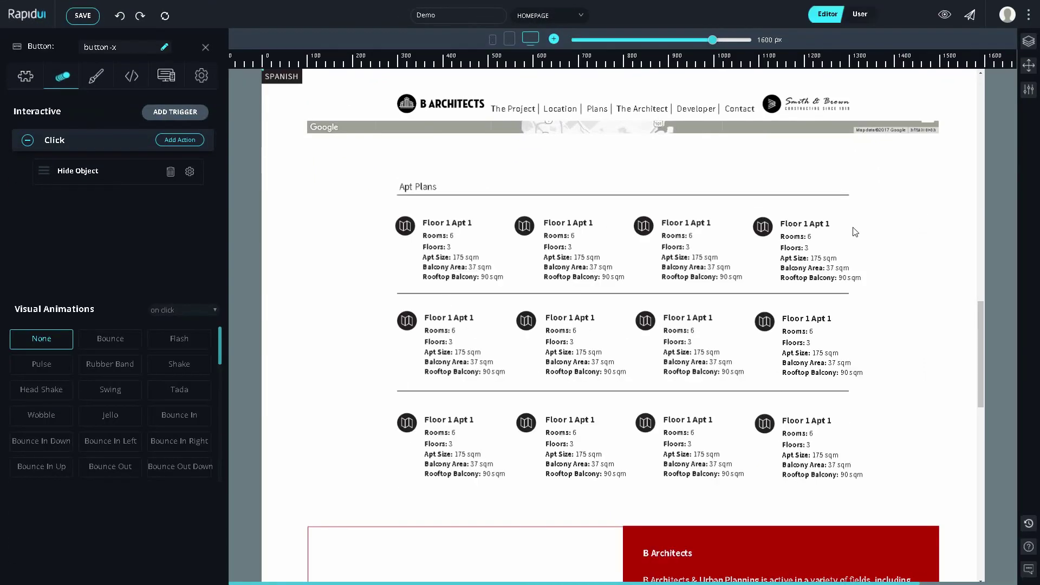
Step: Give the first Floor 1 Apt 1 title a click trigger that shows container1
click(460, 223)
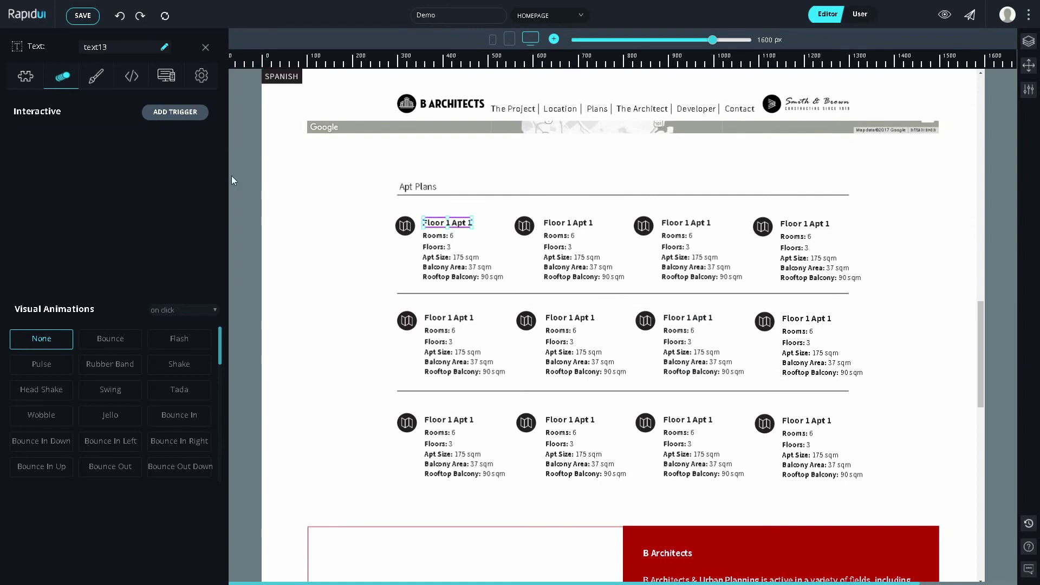
click(194, 122)
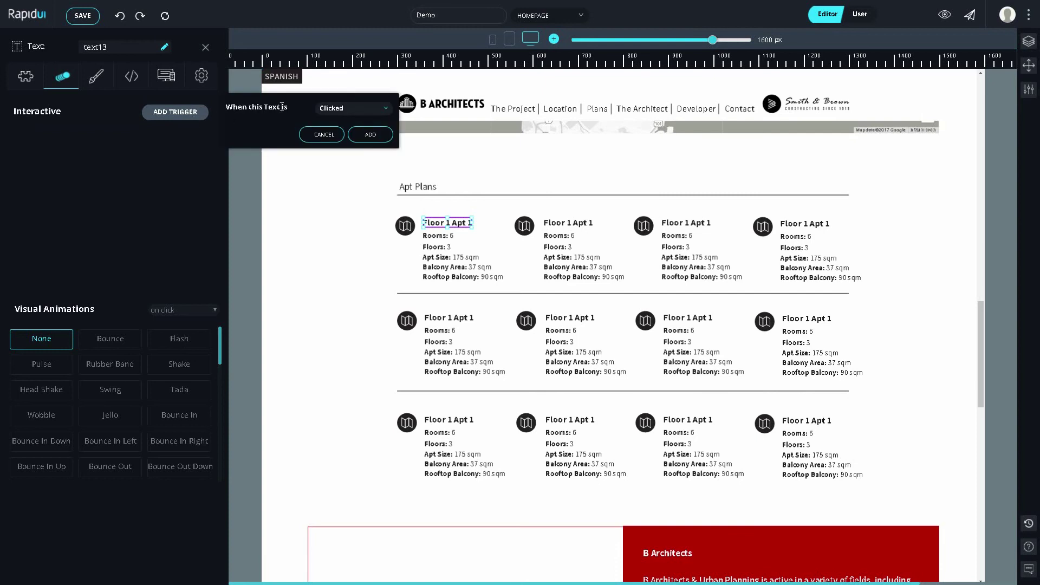
click(381, 133)
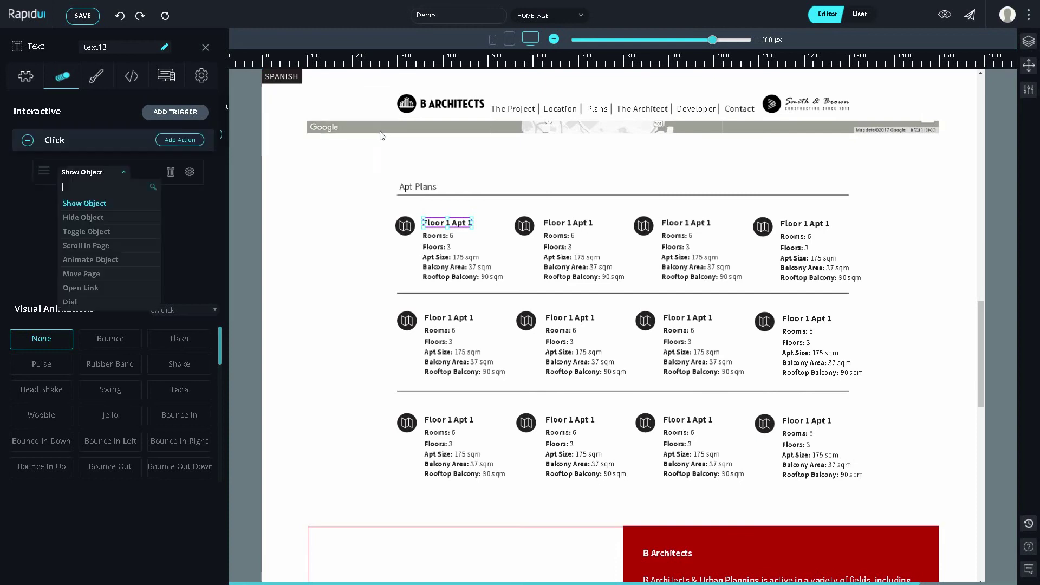
click(100, 205)
click(321, 171)
text(con)
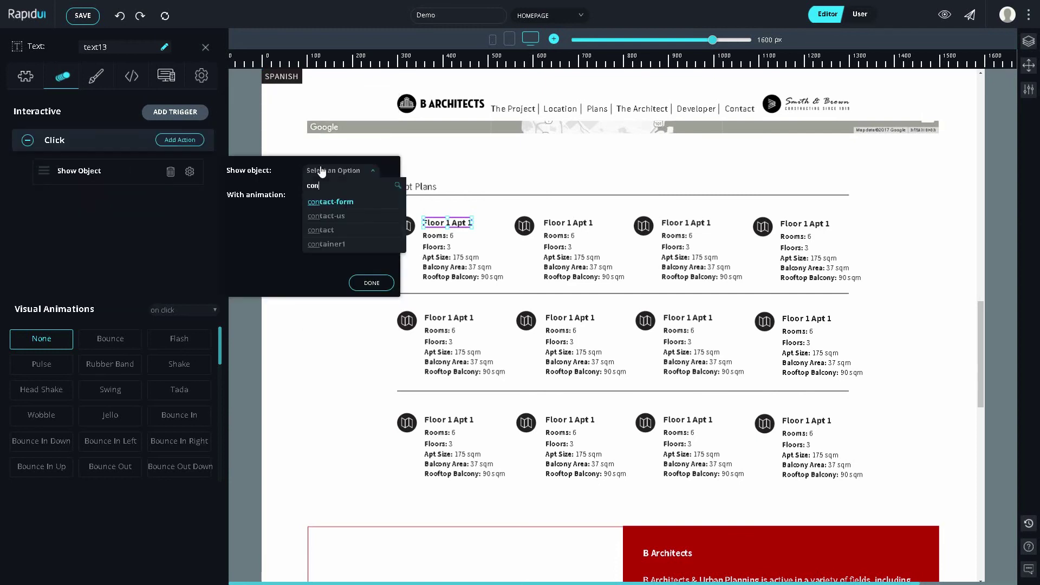
click(331, 247)
click(371, 284)
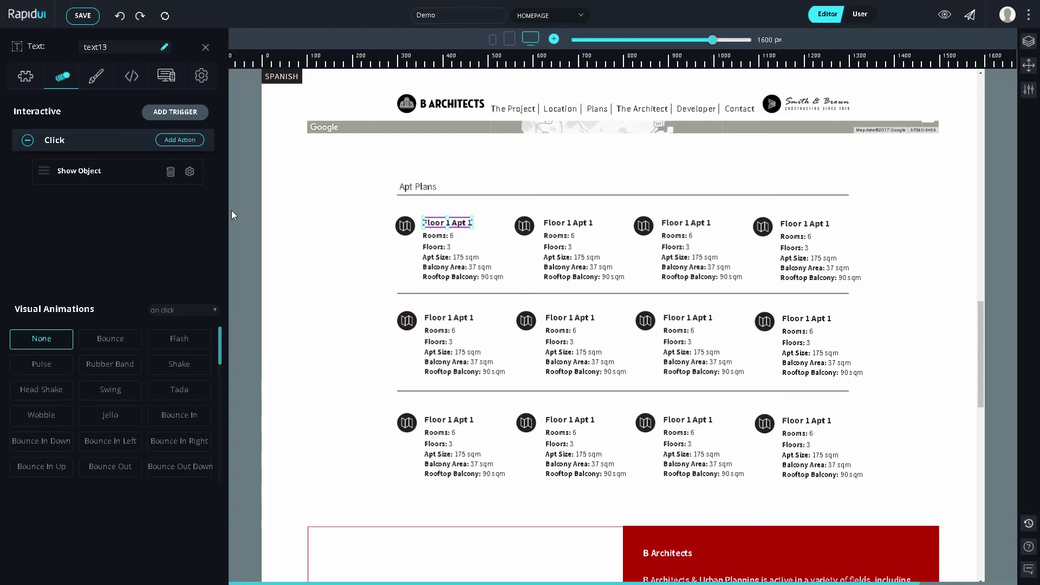
Step: Add a pulse Animate Object action on container1 to that click and test it
click(180, 139)
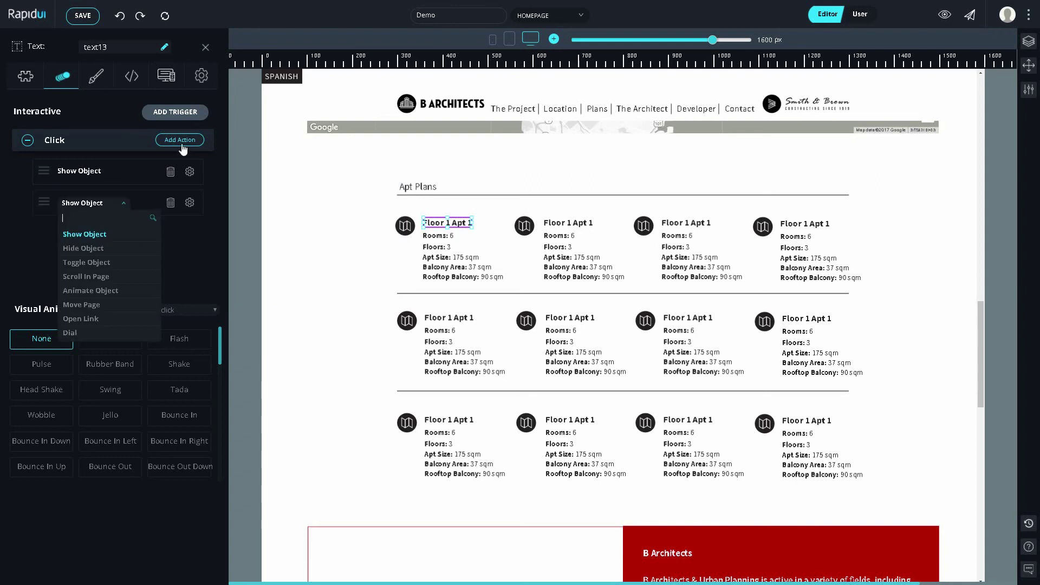
click(130, 291)
click(332, 173)
text(con)
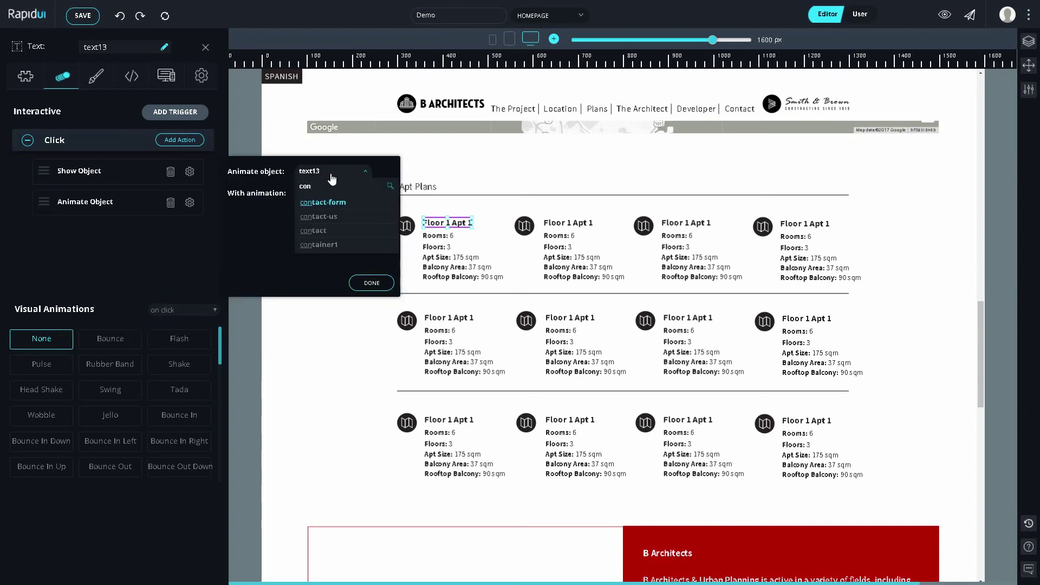
click(341, 244)
click(349, 194)
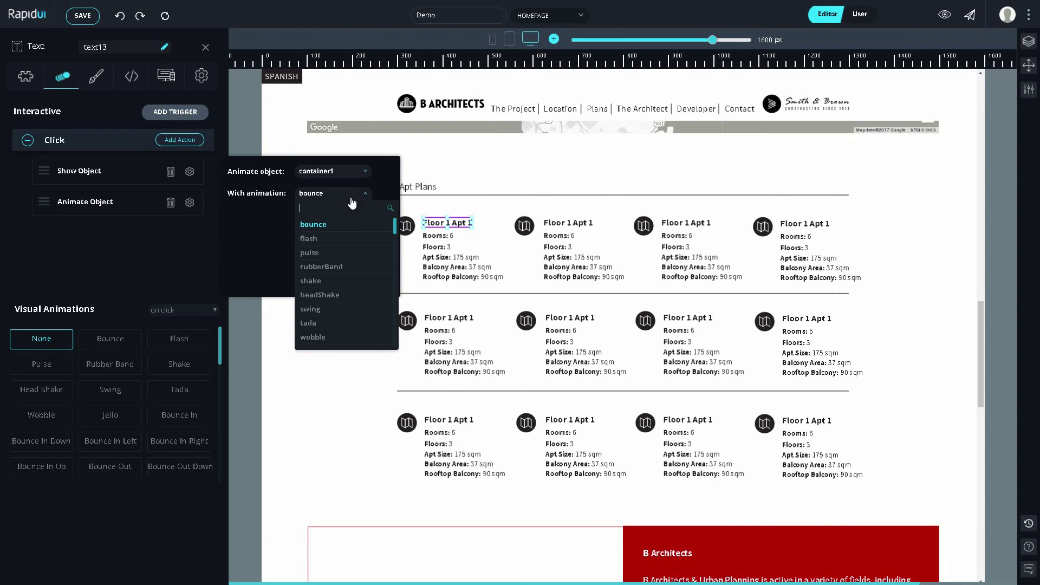
click(345, 254)
click(371, 284)
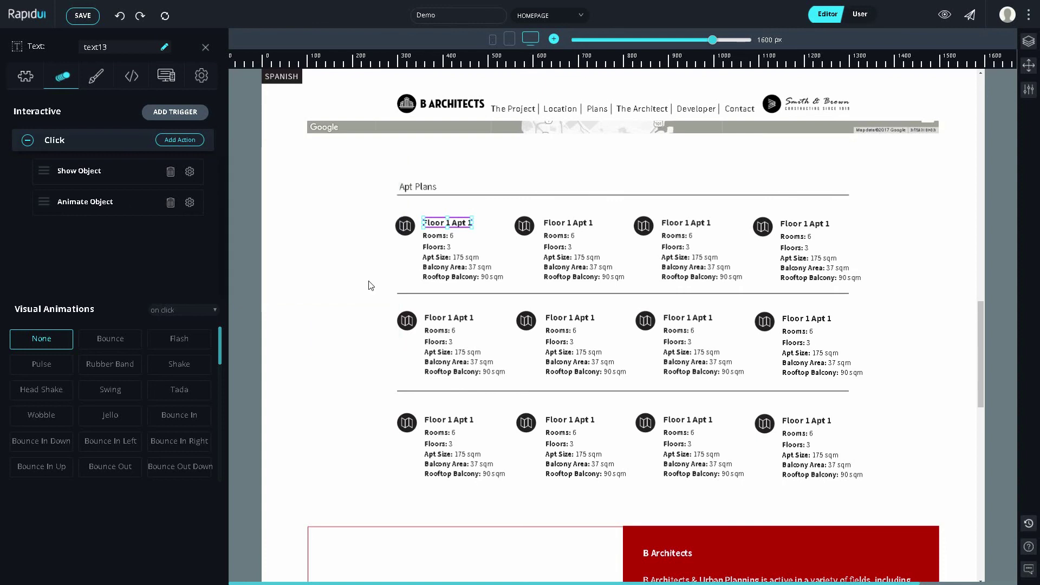
click(443, 223)
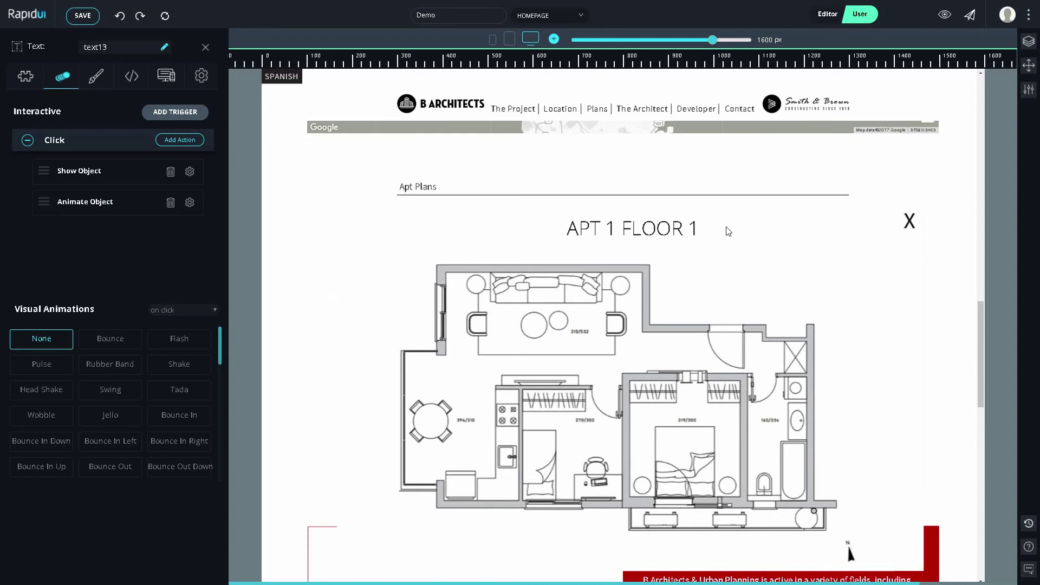
Step: Nudge the APT 1 FLOOR 1 title down and widen it, then close the plan with X in preview
key(ctrl+e)
click(676, 231)
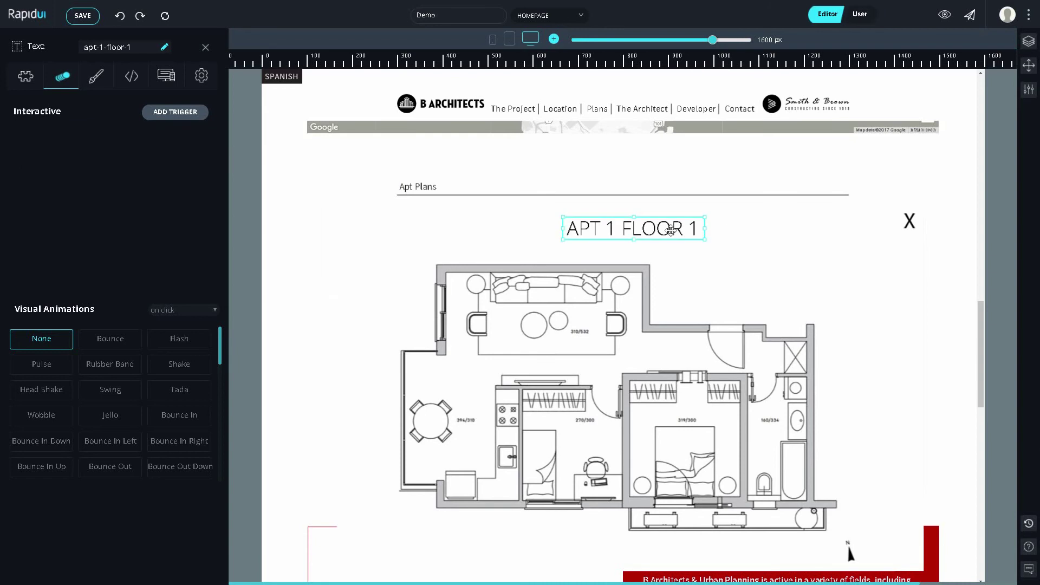
drag(671, 230, 712, 233)
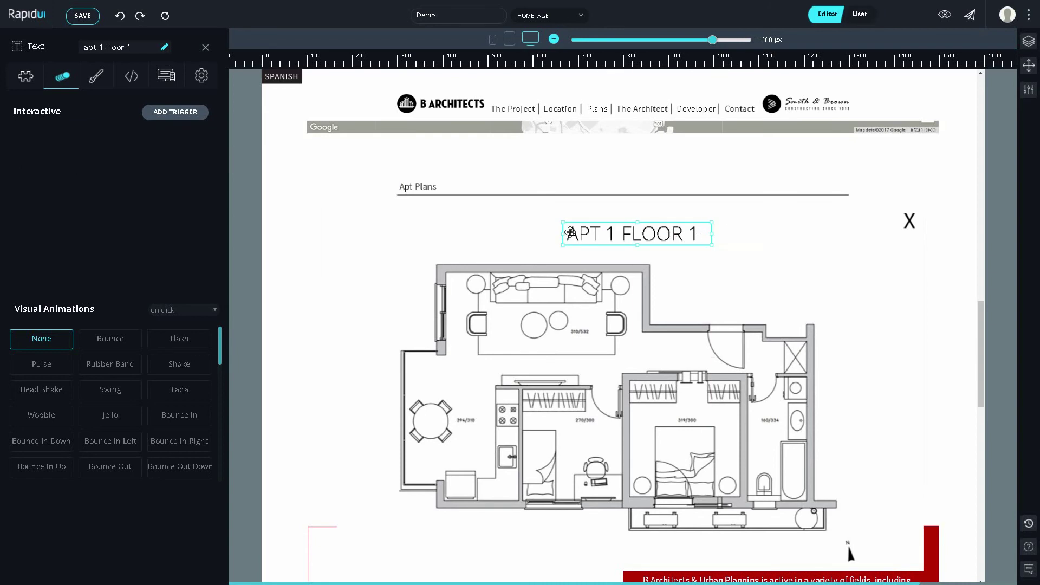
drag(563, 234, 557, 234)
click(587, 299)
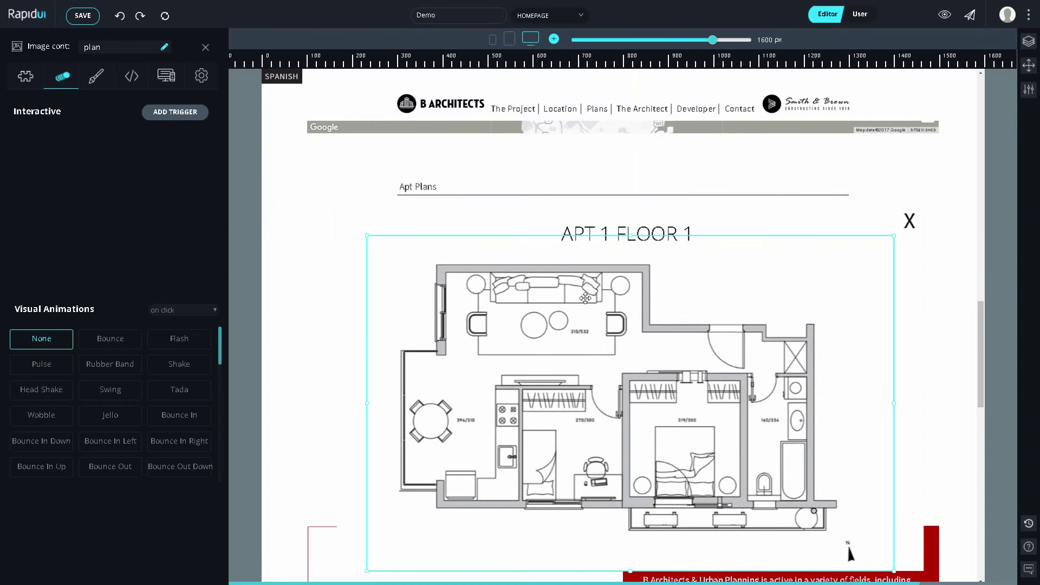
key(ctrl+e)
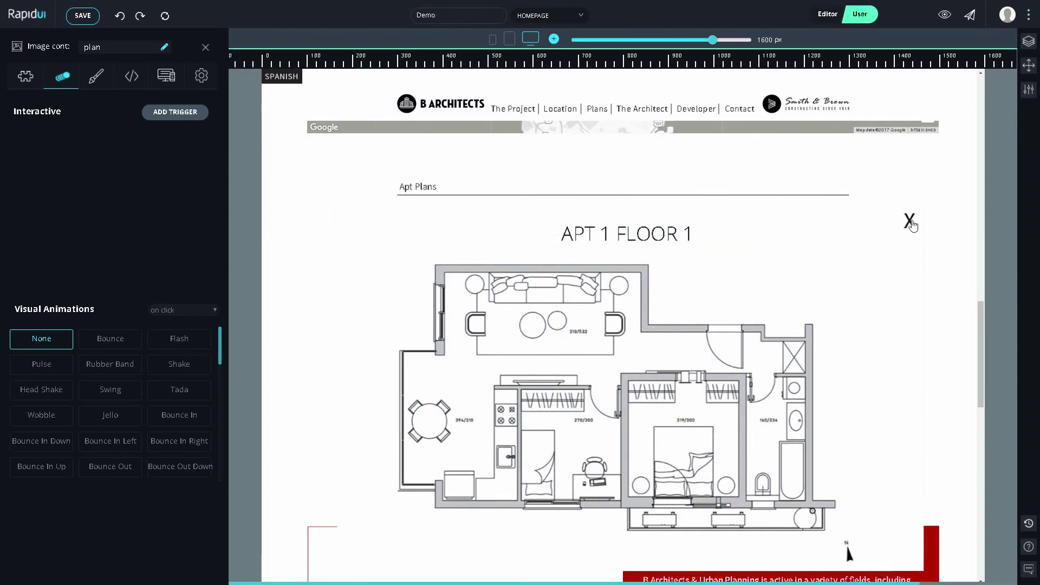
click(910, 222)
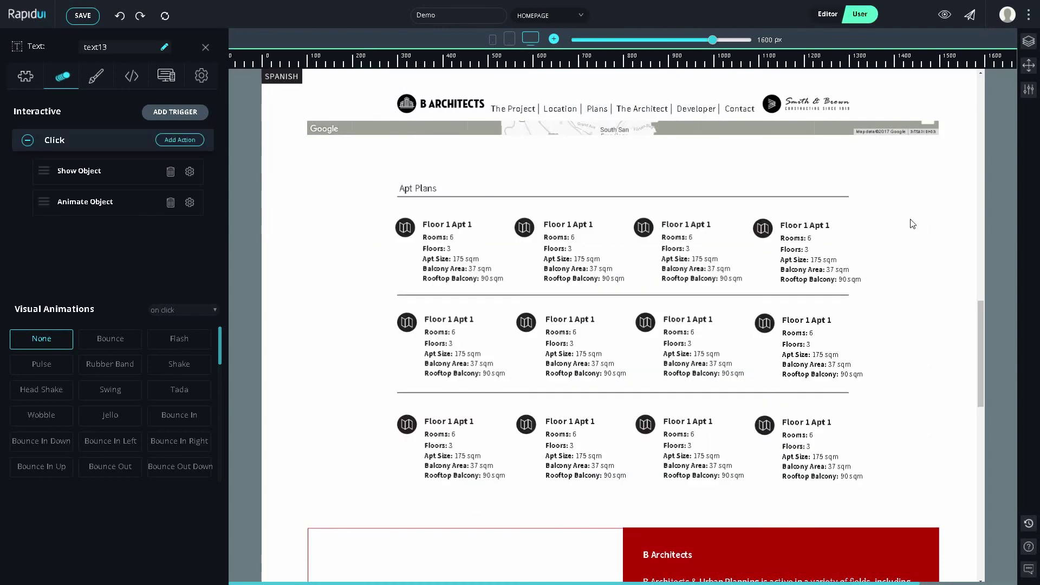
Step: Colour the first Floor 1 Apt 1 heading red, rgb(255,0,12), in the Style tab
click(431, 220)
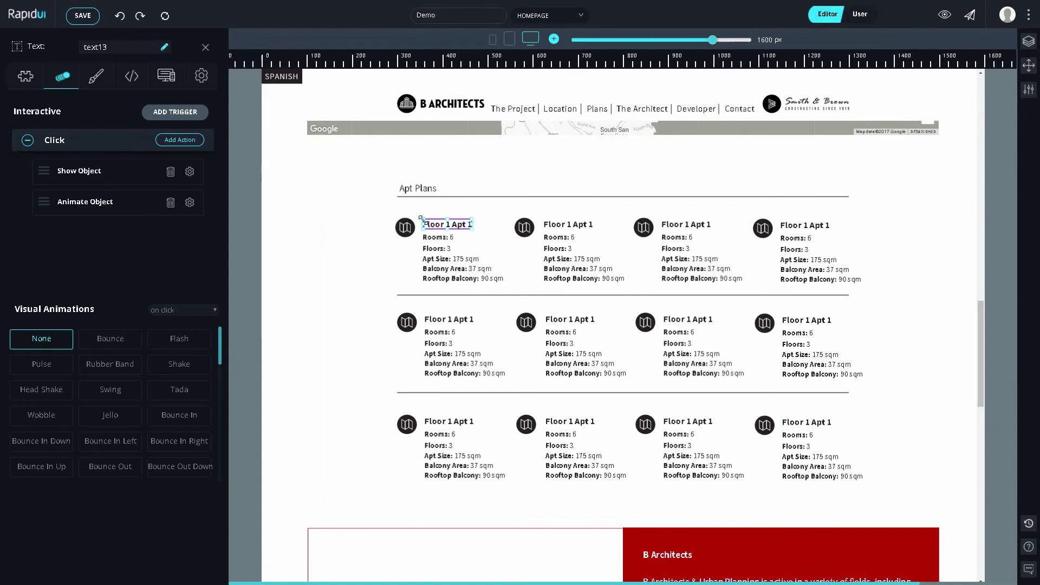
click(104, 86)
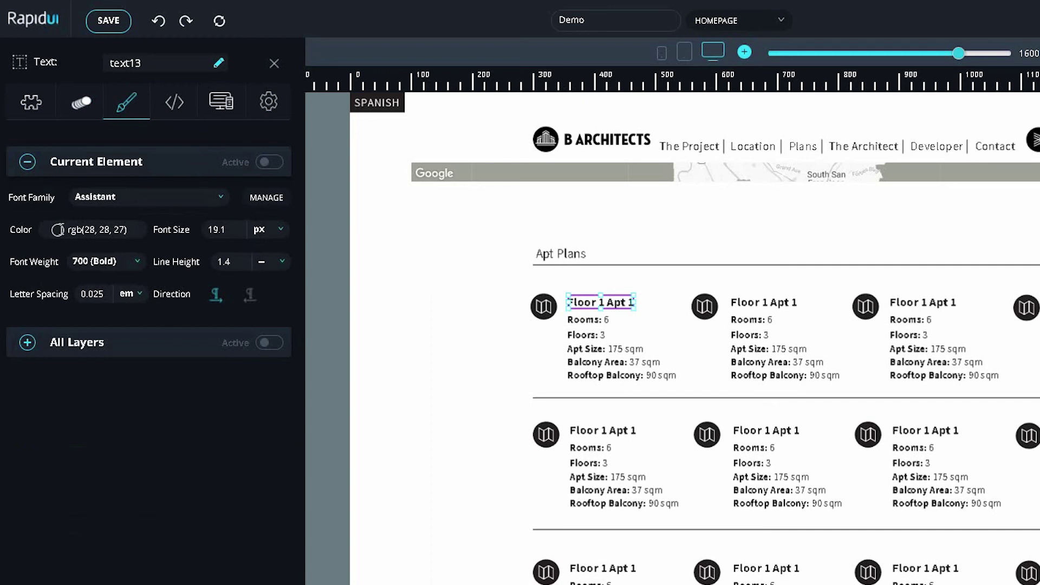
click(92, 229)
click(142, 244)
drag(128, 253, 143, 243)
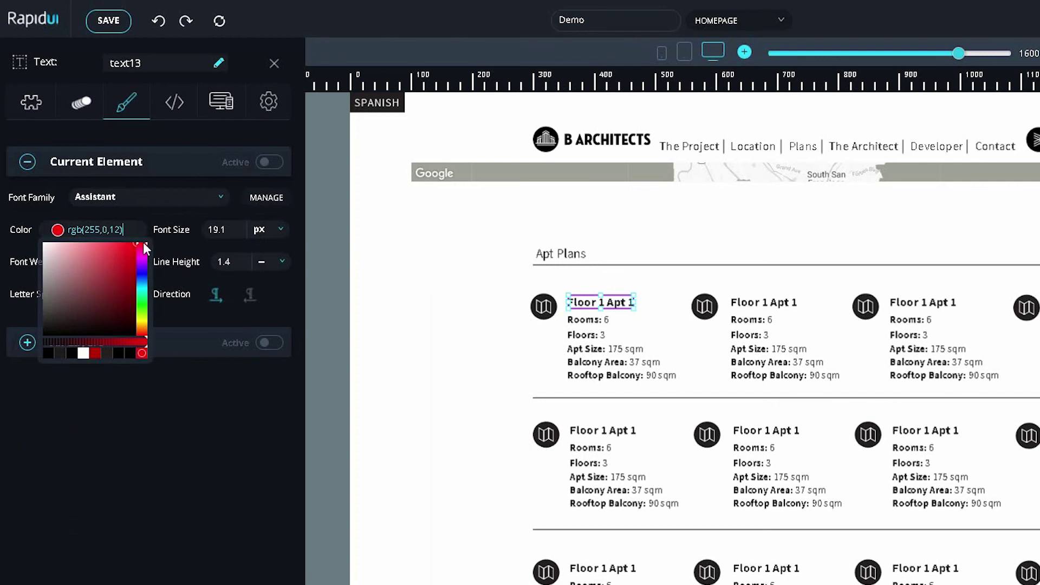
click(155, 215)
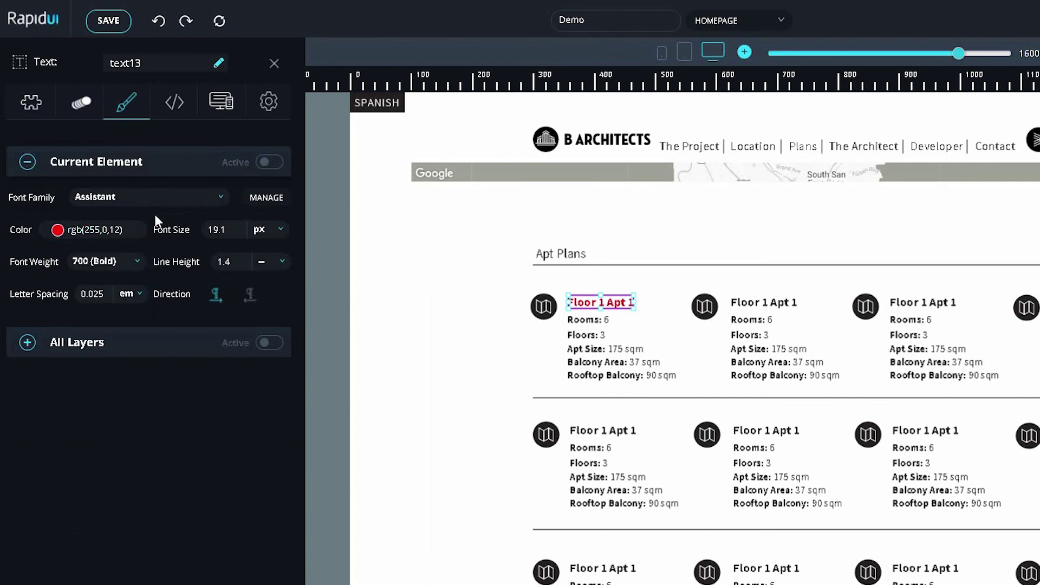
click(266, 163)
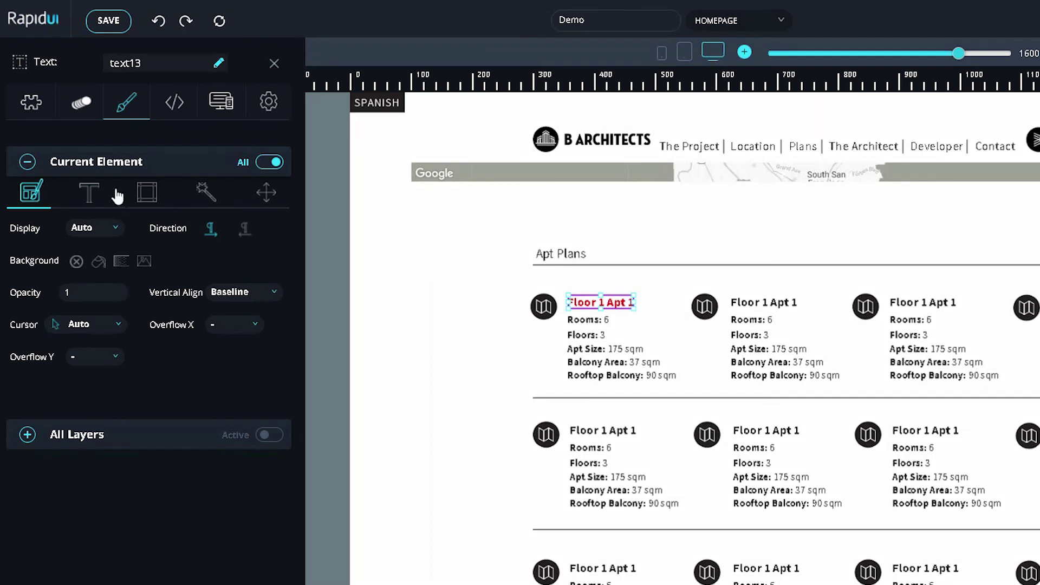
Step: Set the heading's Cursor to Pointer and confirm clicking it opens the APT 1 FLOOR 1 popup
click(89, 193)
click(147, 193)
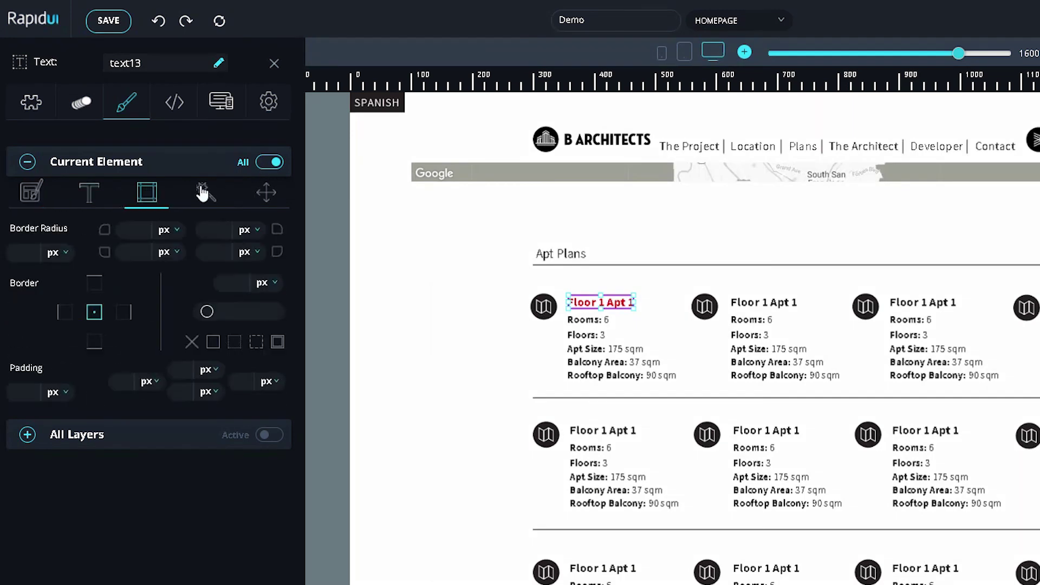
click(206, 192)
click(260, 195)
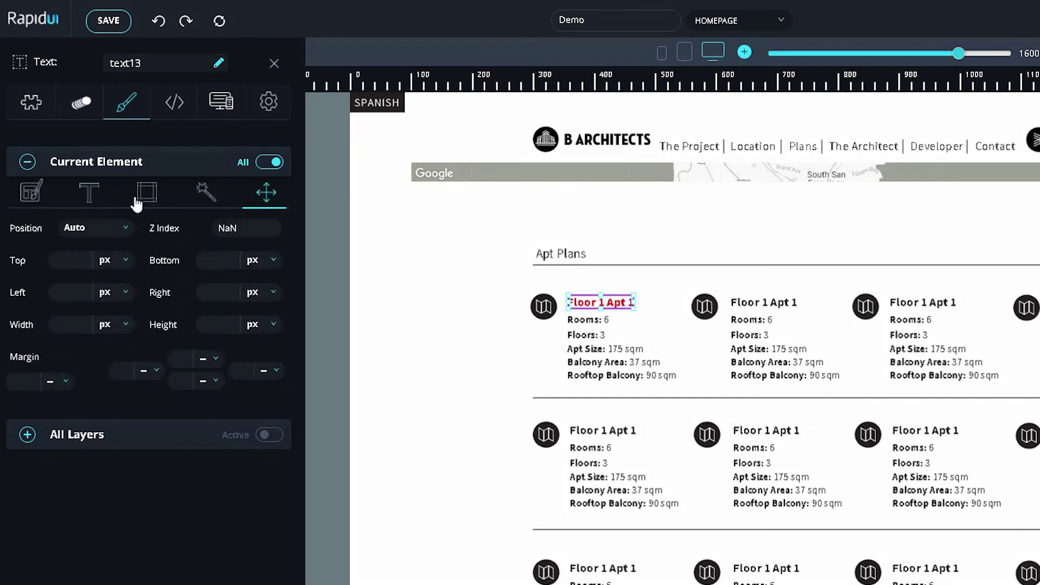
click(46, 200)
click(100, 328)
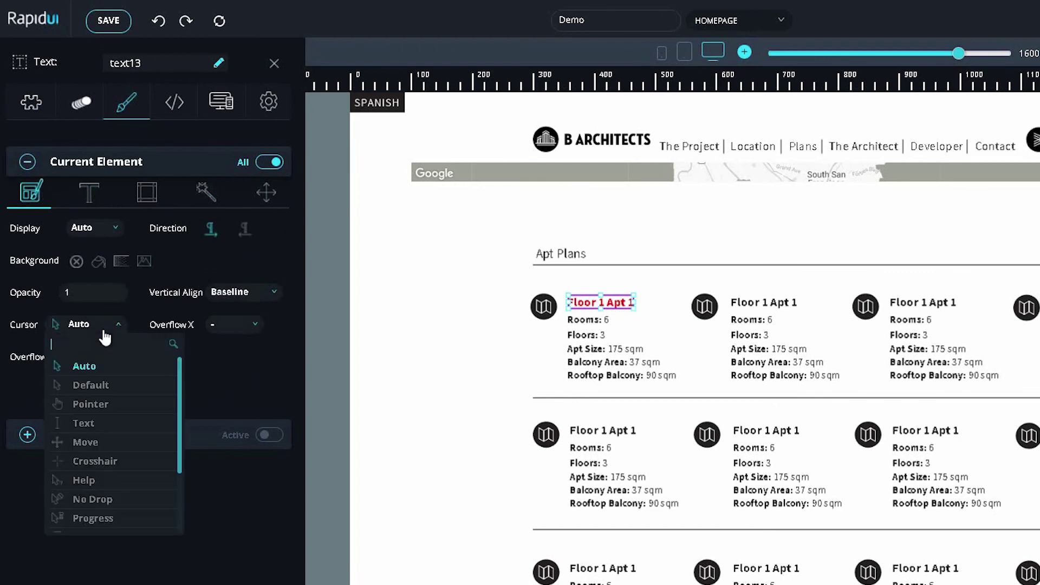
click(95, 405)
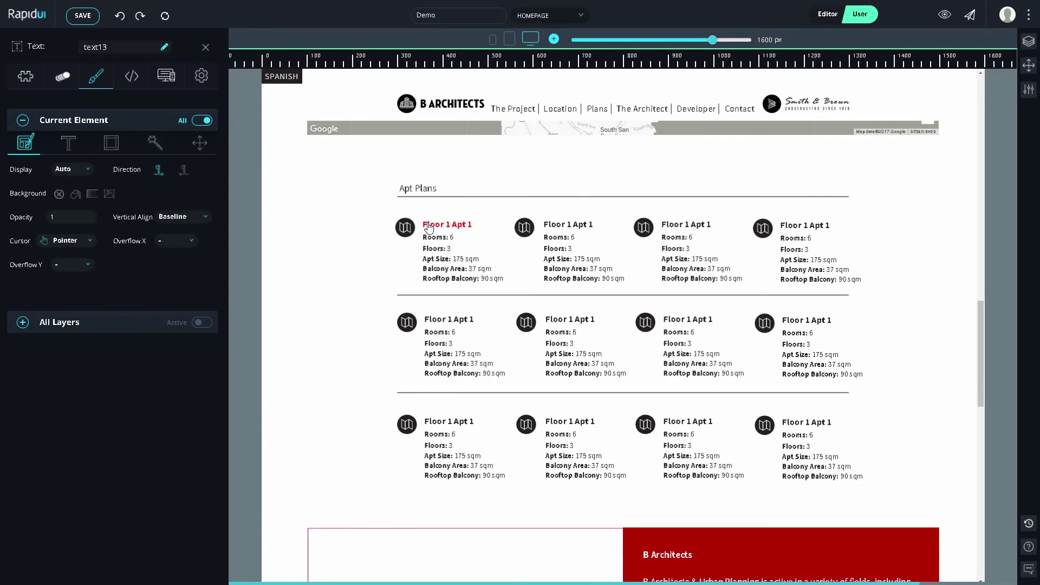
click(428, 225)
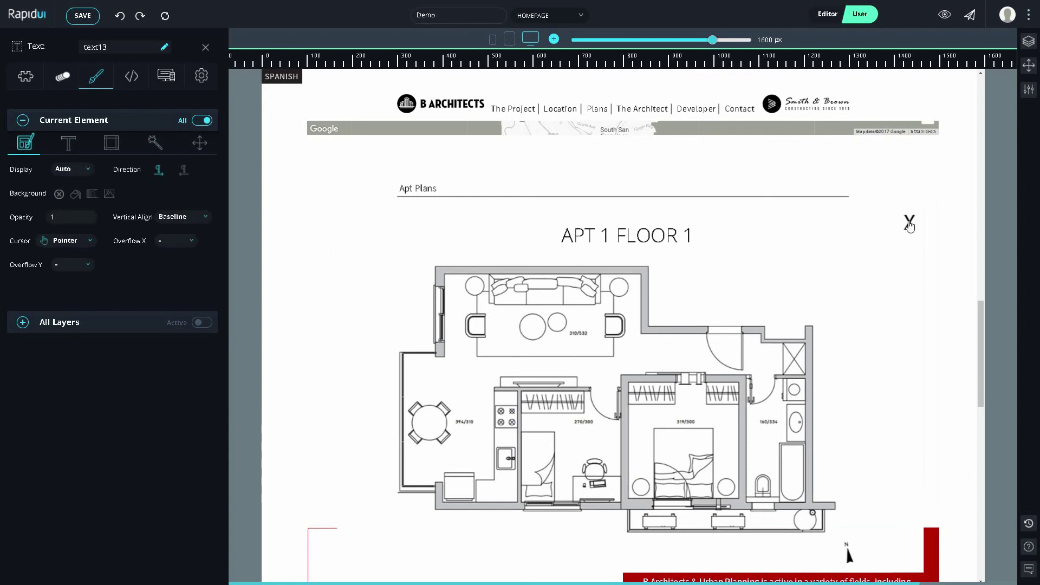
Step: Give white_container-2 a solid 2 px grey border, then close the APT 1 FLOOR 1 popup
key(Escape)
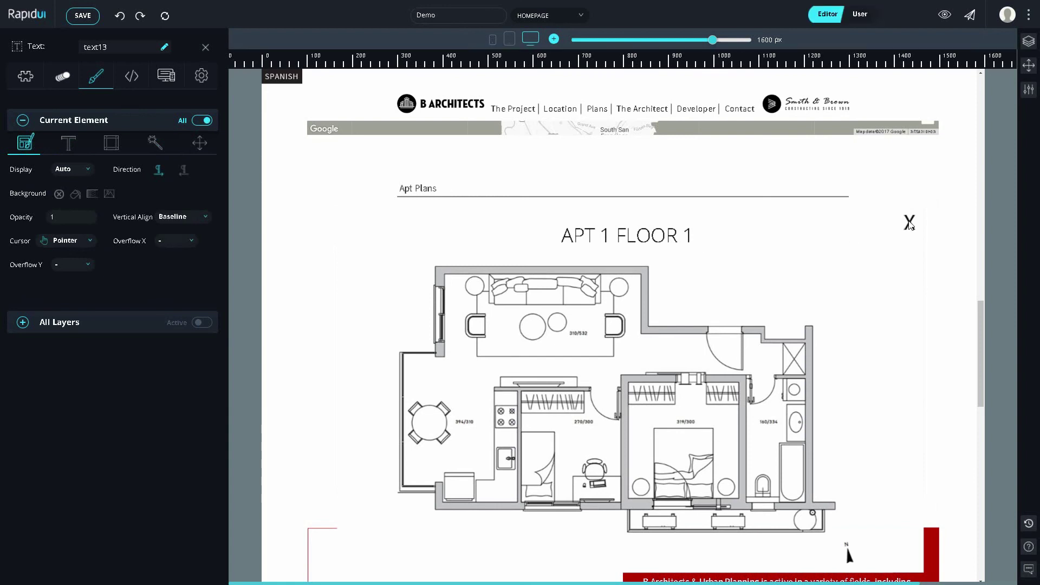
click(867, 225)
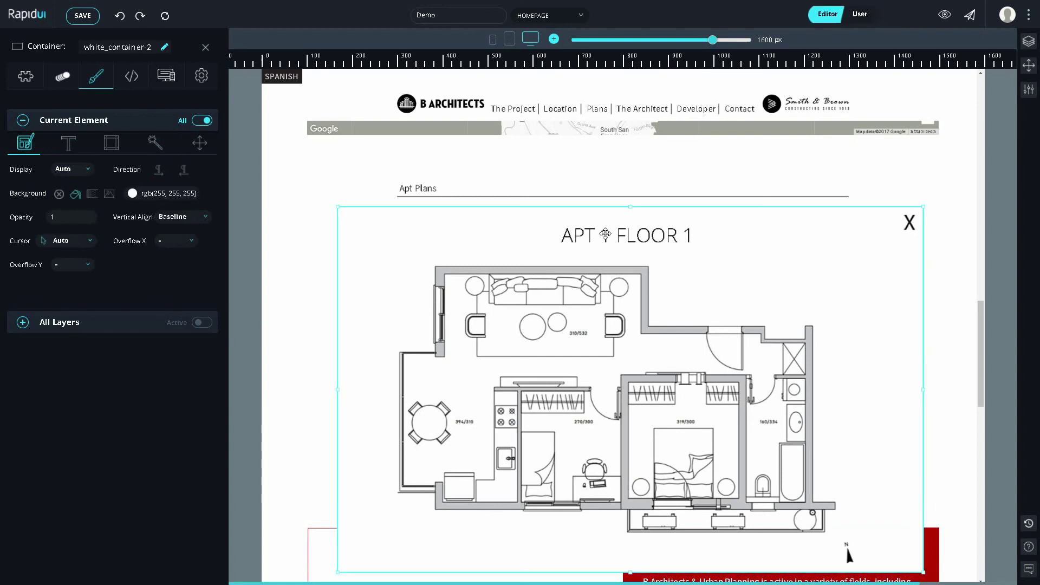
click(115, 145)
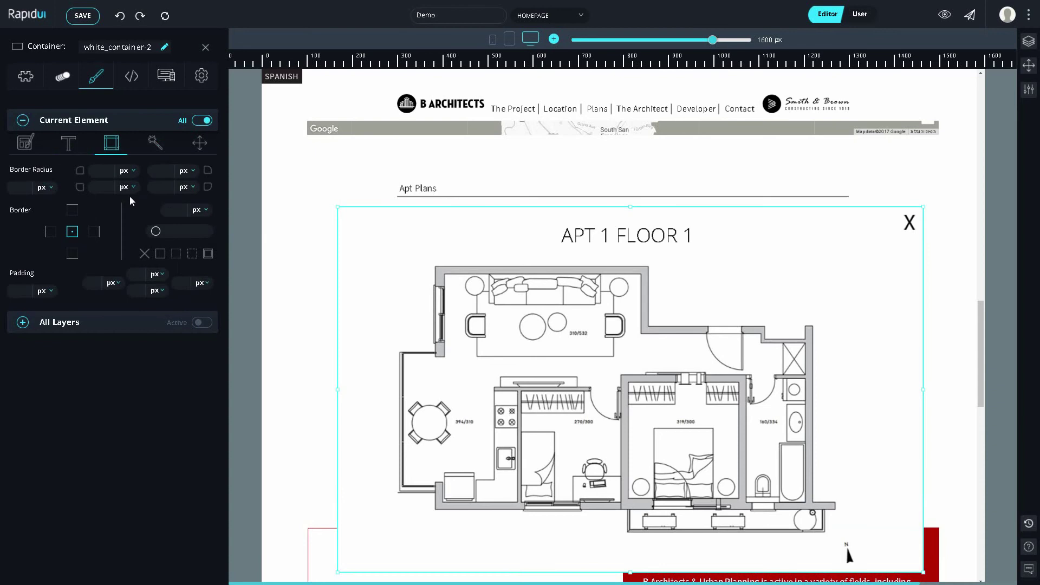
click(159, 255)
click(155, 231)
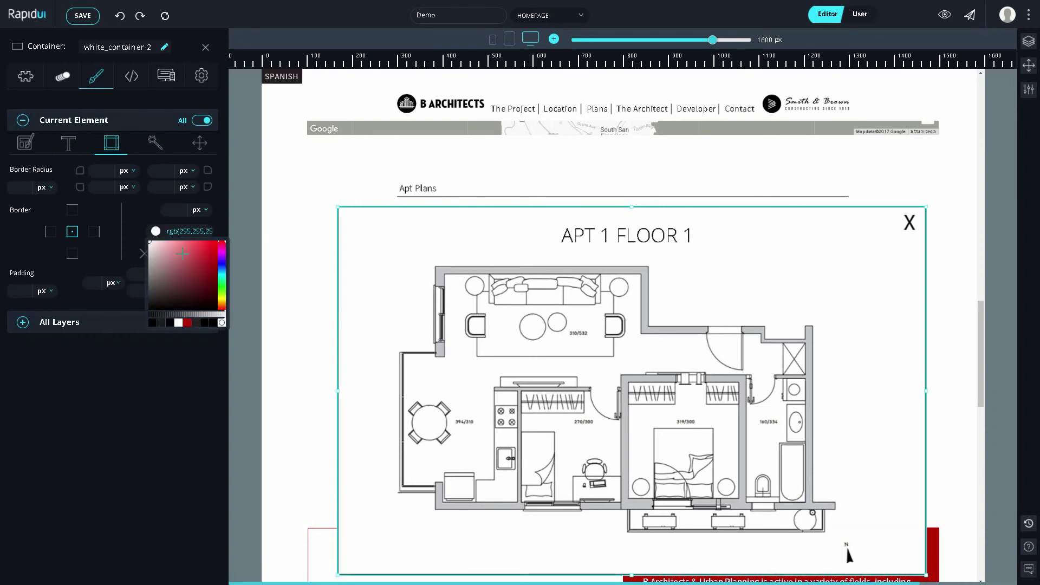
drag(160, 273, 149, 270)
click(174, 213)
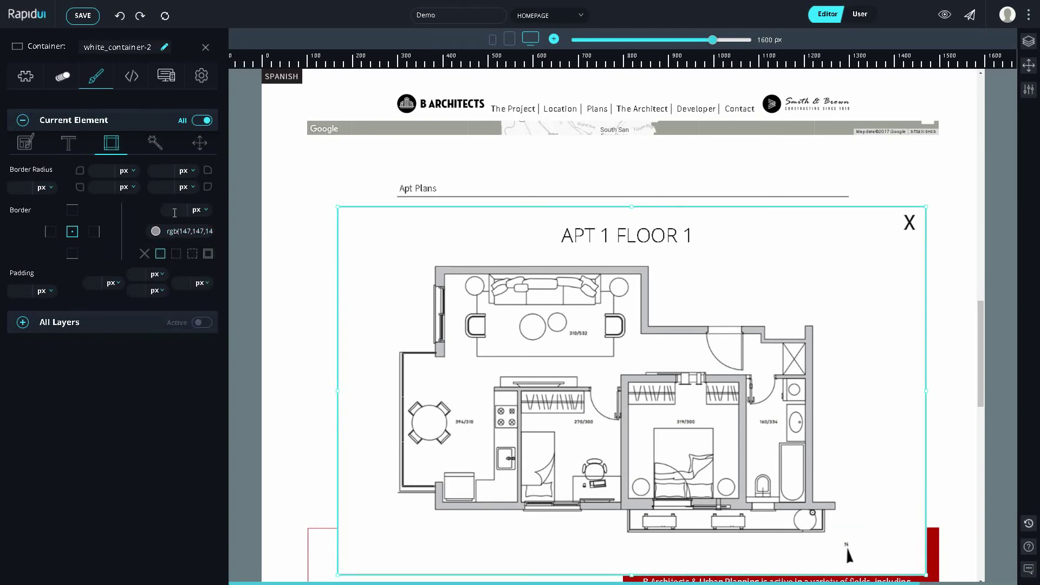
text(2)
key(Escape)
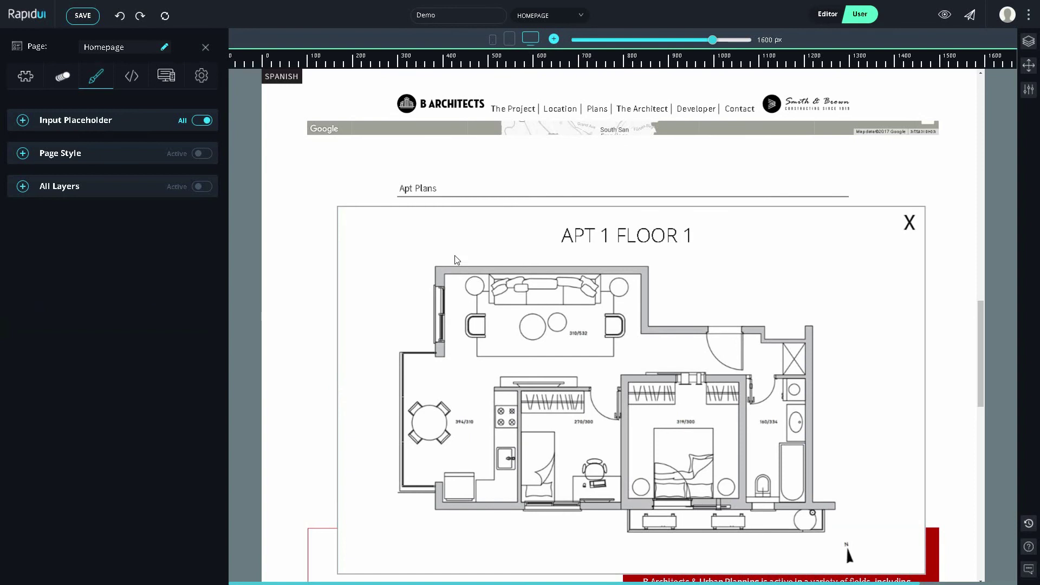
click(910, 224)
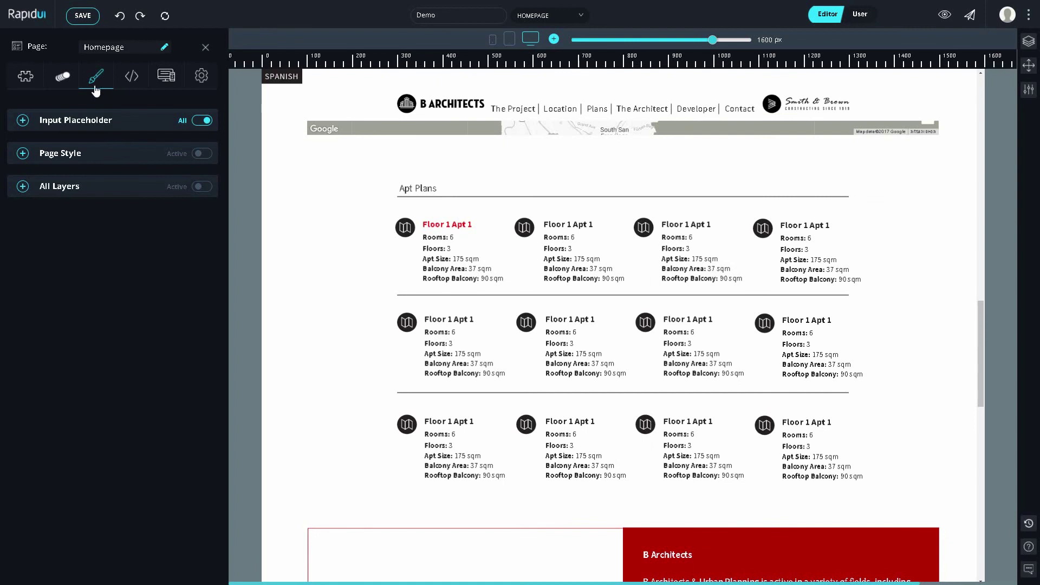
Step: Show the page's HTML and CSS code and drag the first apartment's map icon slightly up-left
click(123, 79)
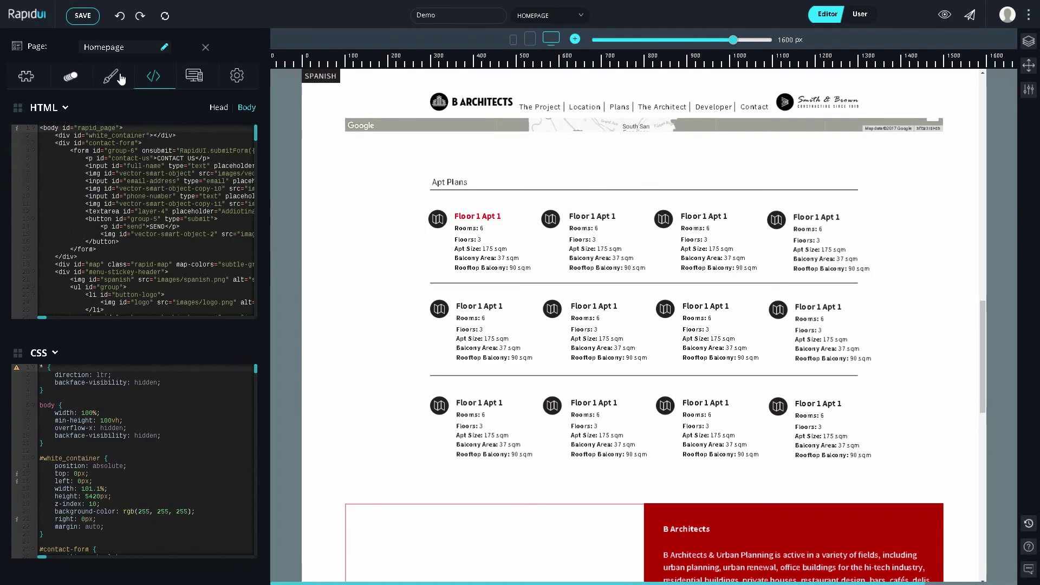
scroll(224, 185, down, 3)
scroll(224, 185, up, 3)
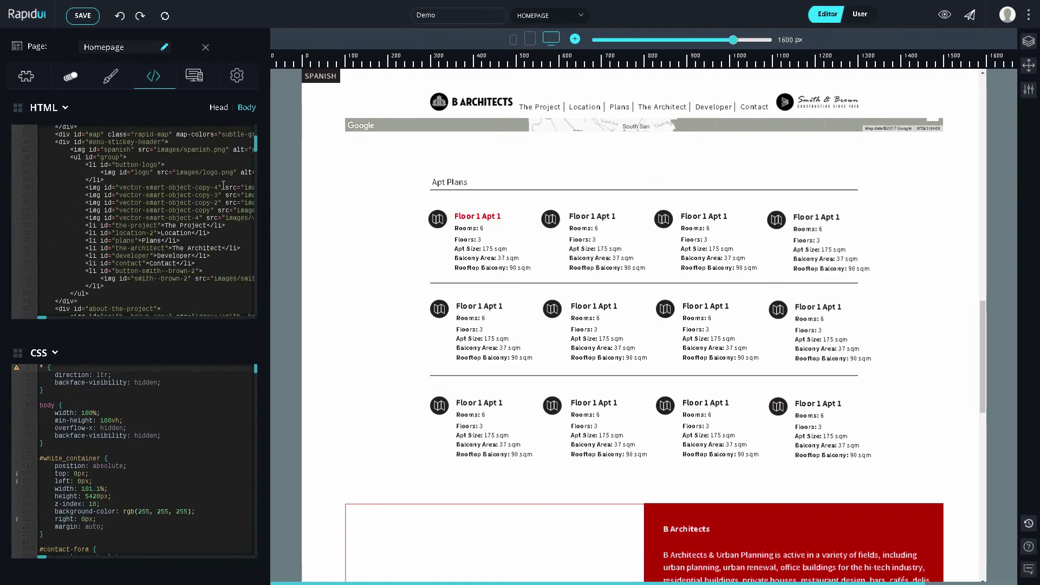
scroll(163, 464, down, 4)
scroll(163, 465, up, 4)
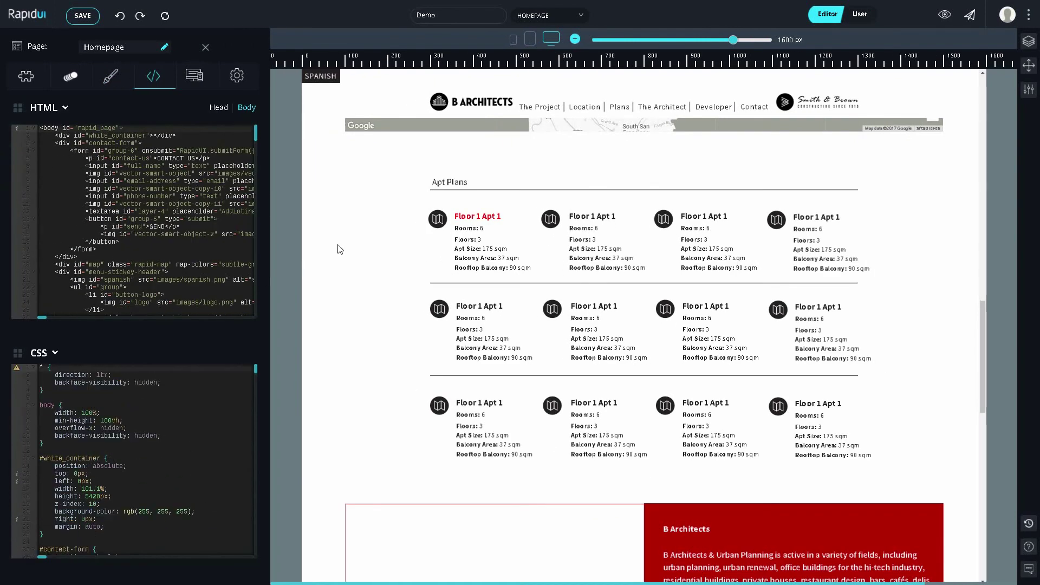
click(437, 218)
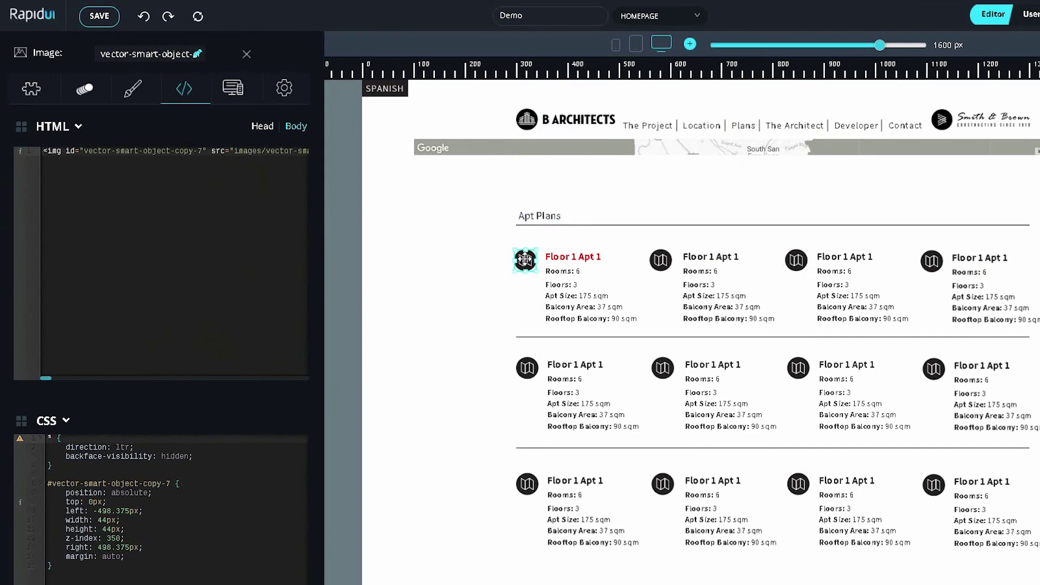
drag(437, 218, 434, 216)
drag(522, 257, 520, 255)
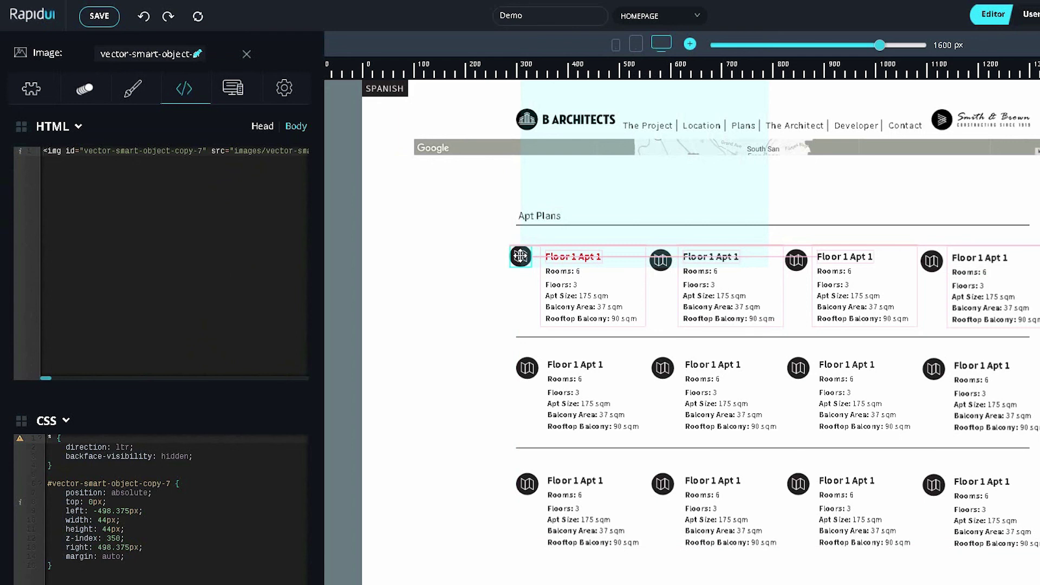
drag(520, 255, 519, 254)
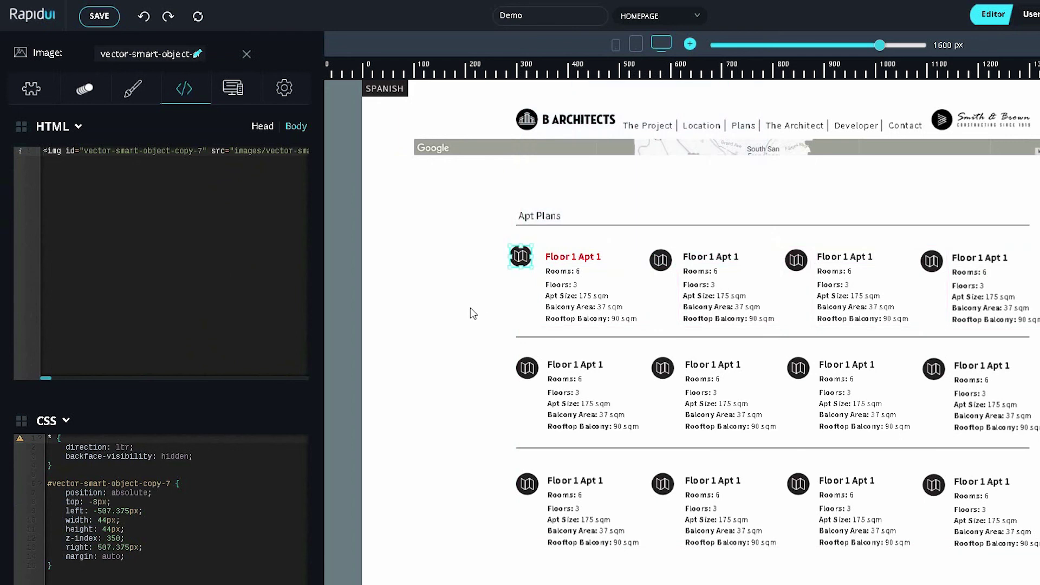
Step: Set the map icon's CSS top to 0px and left to -498.375px
click(89, 500)
text(0)
click(107, 500)
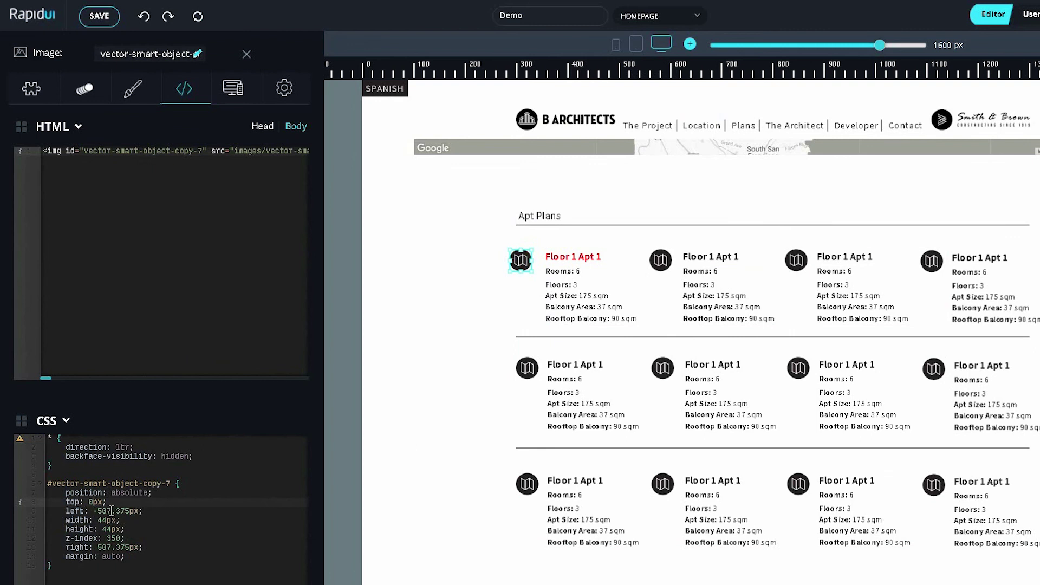
drag(111, 511, 99, 510)
text(498)
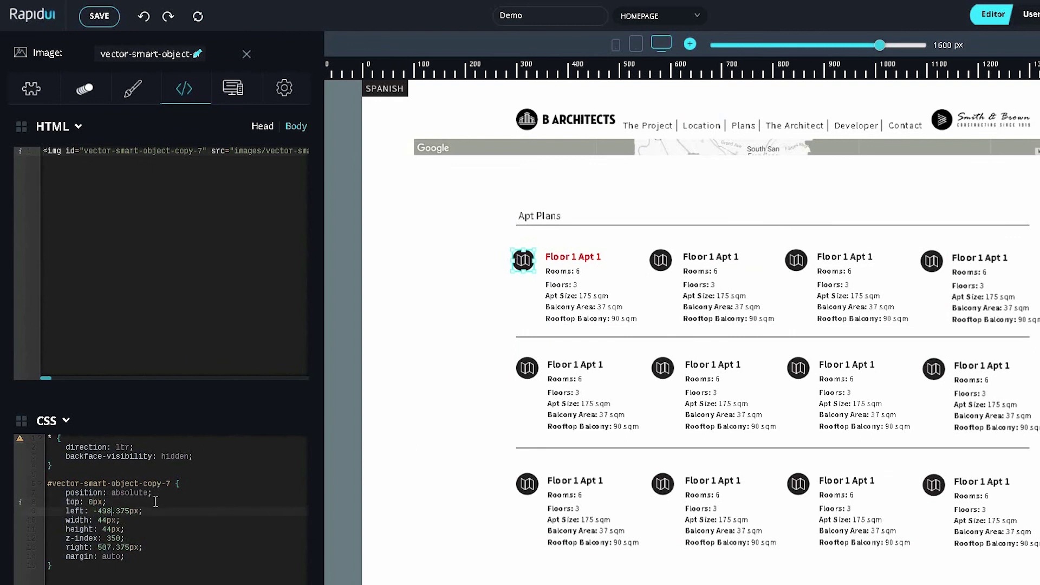
click(63, 426)
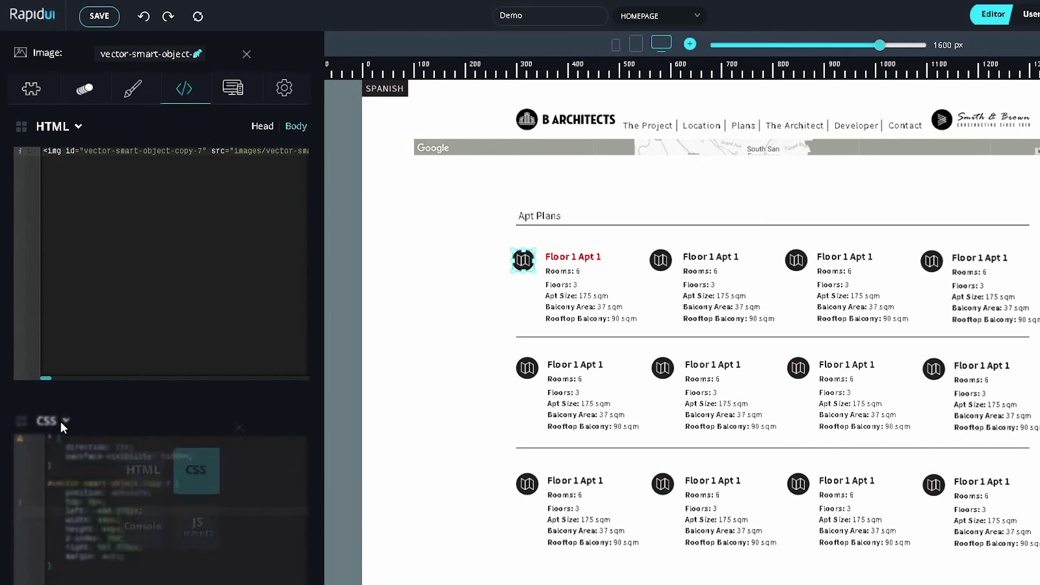
Step: Inspect the Floor 1 Apt 1 heading's Click event code in the JavaScript events panel
click(196, 525)
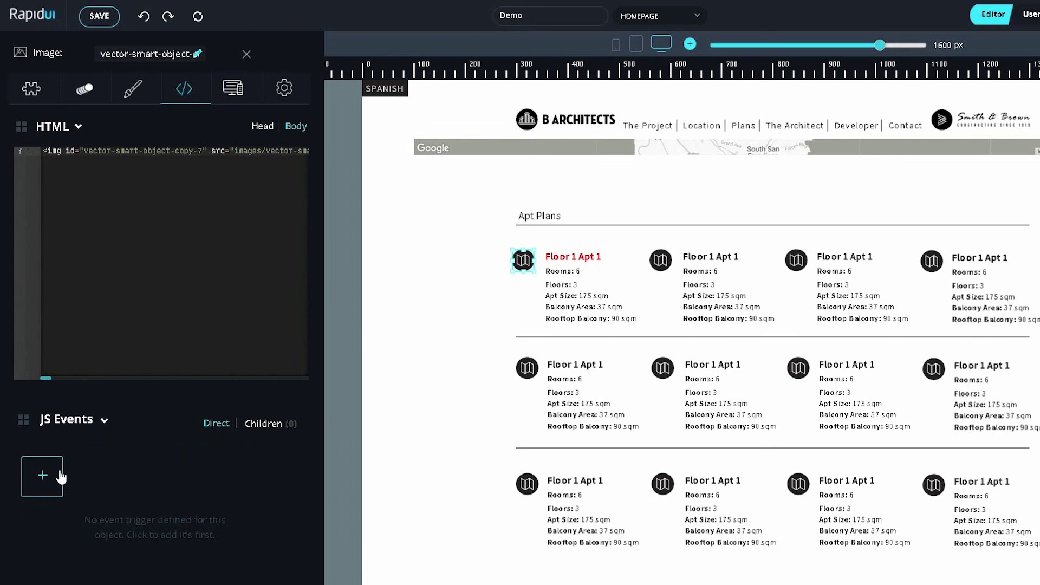
click(591, 256)
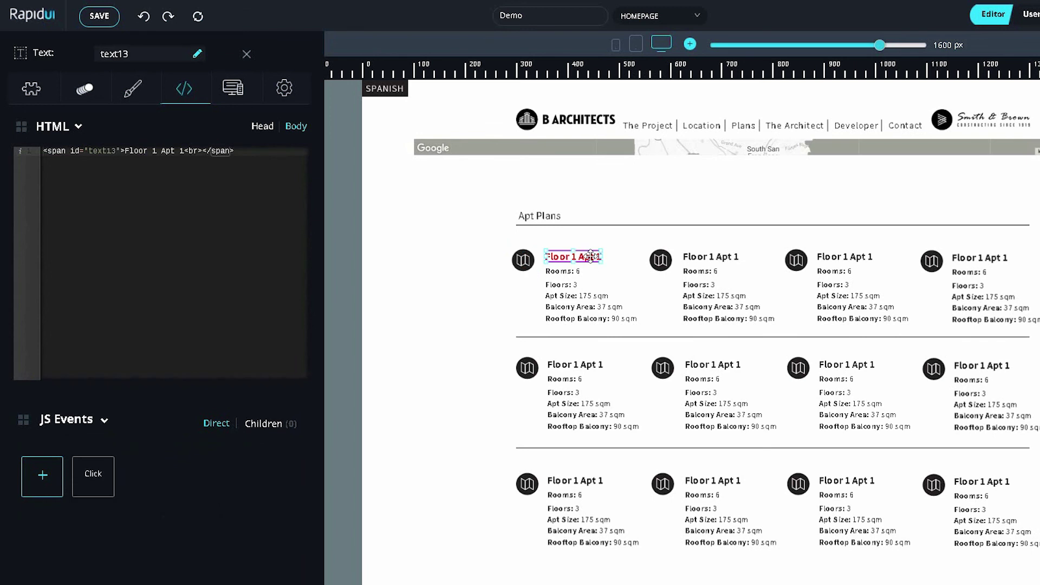
click(109, 473)
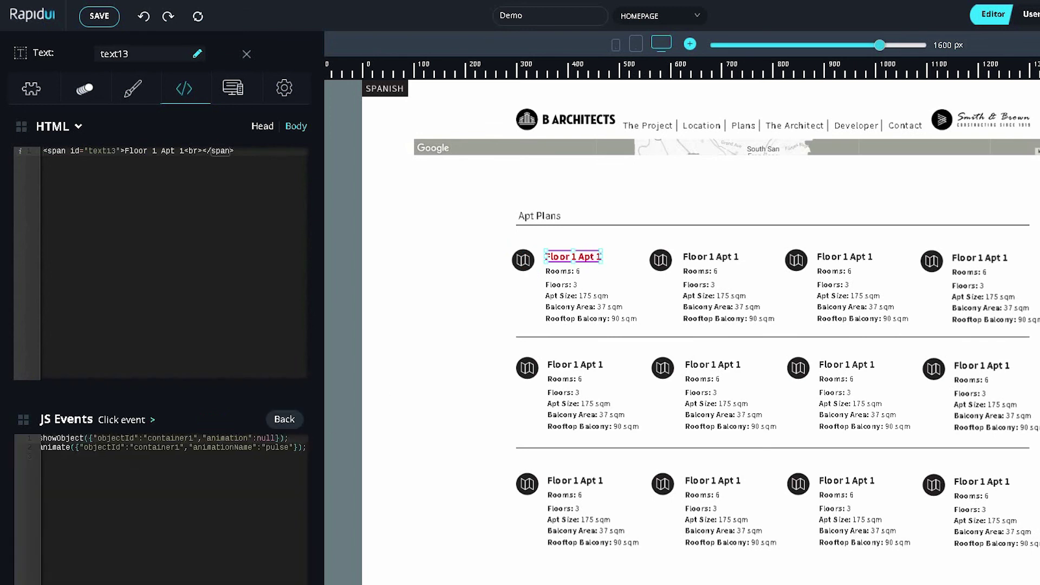
Step: Show the heading's CSS rules, then bring up the responsive breakpoint settings
click(37, 422)
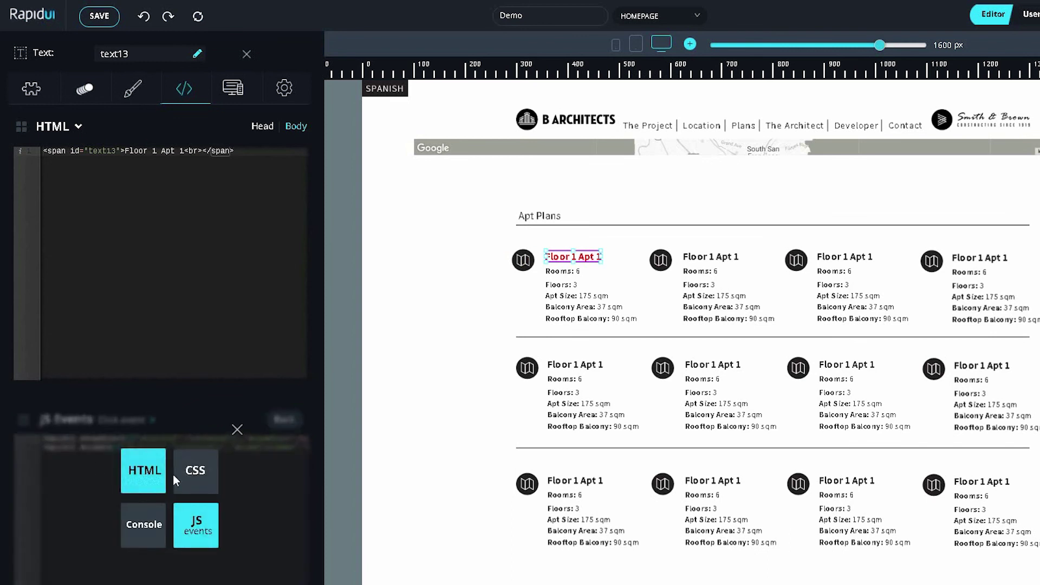
click(194, 473)
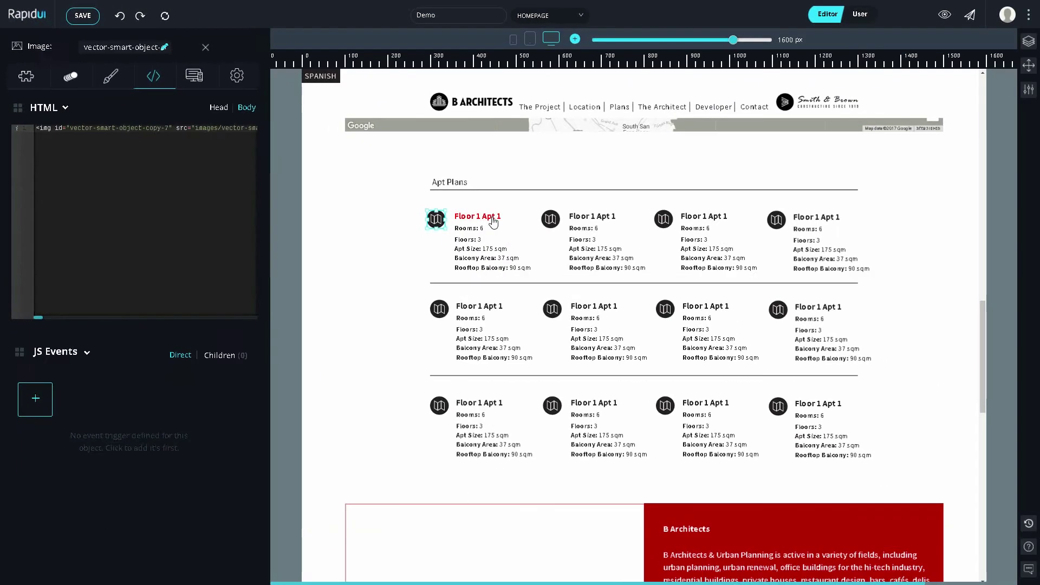
click(573, 256)
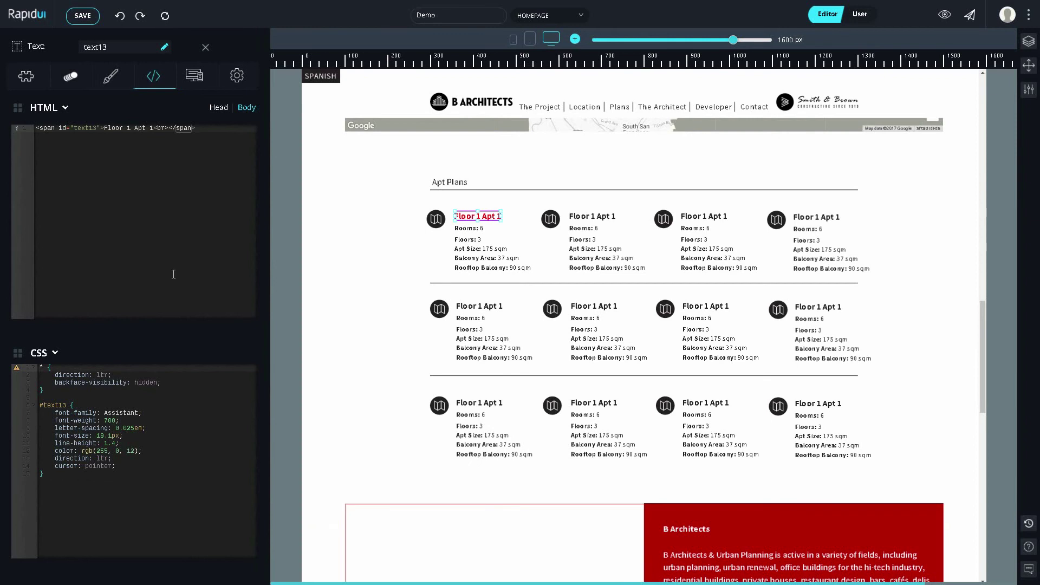
click(206, 82)
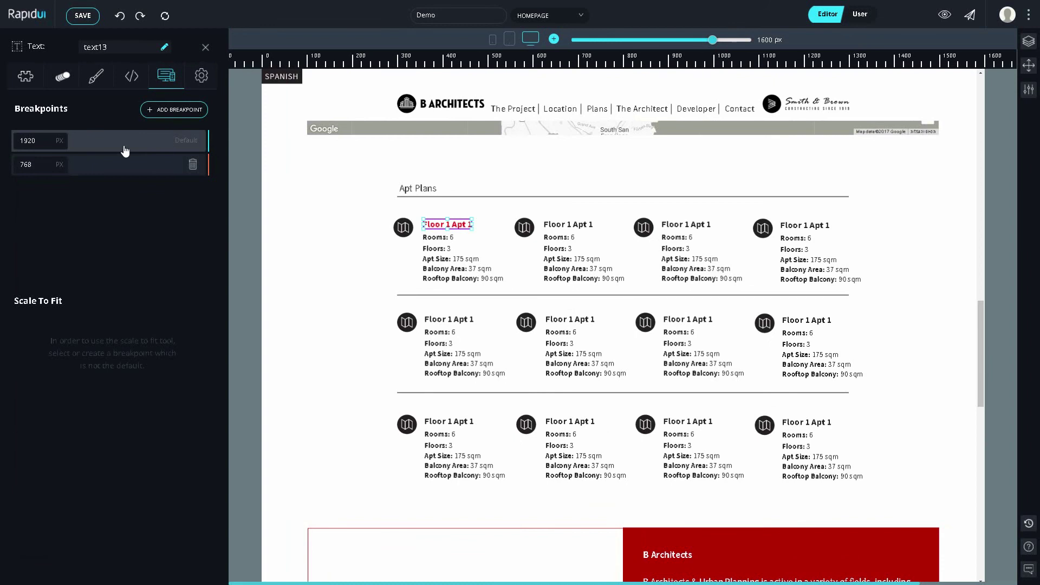
Step: Set the preview to about 1480 px wide and add 1450 px and 1100 px breakpoints
scroll(694, 139, down, 3)
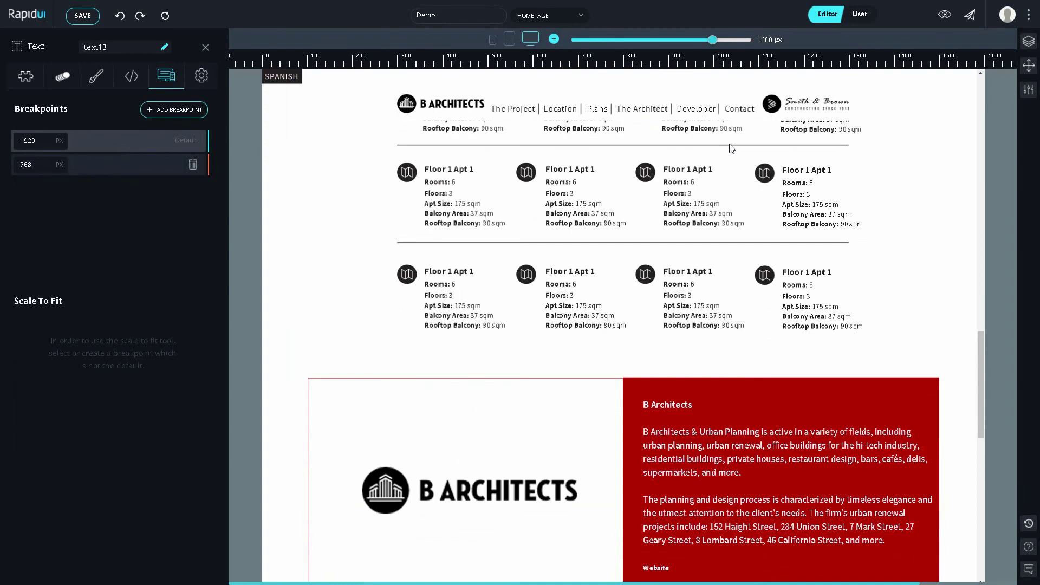
mouse_move(713, 41)
mouse_down()
mouse_move(691, 44)
mouse_move(701, 45)
mouse_up()
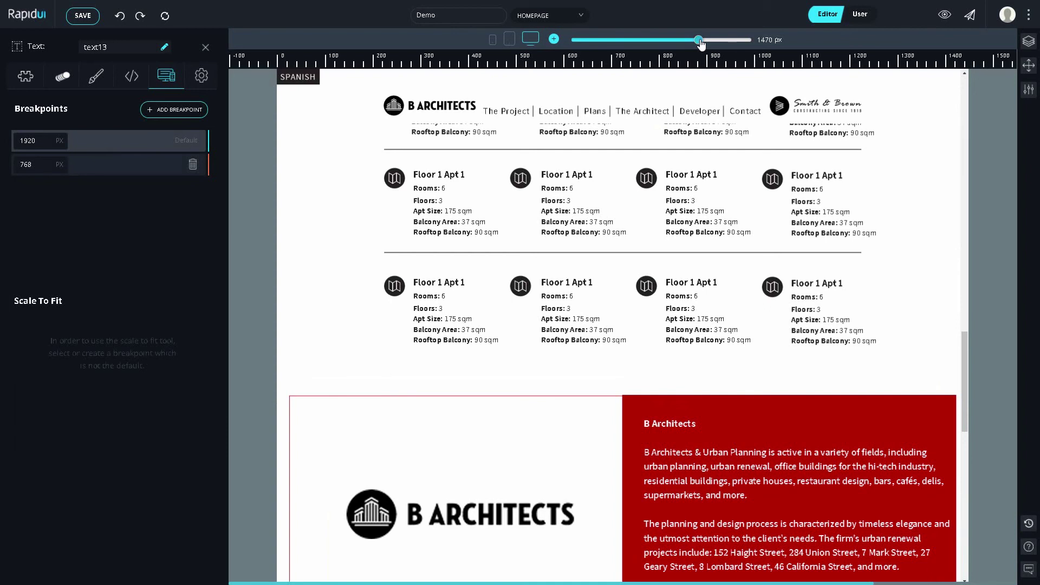
drag(700, 43, 702, 42)
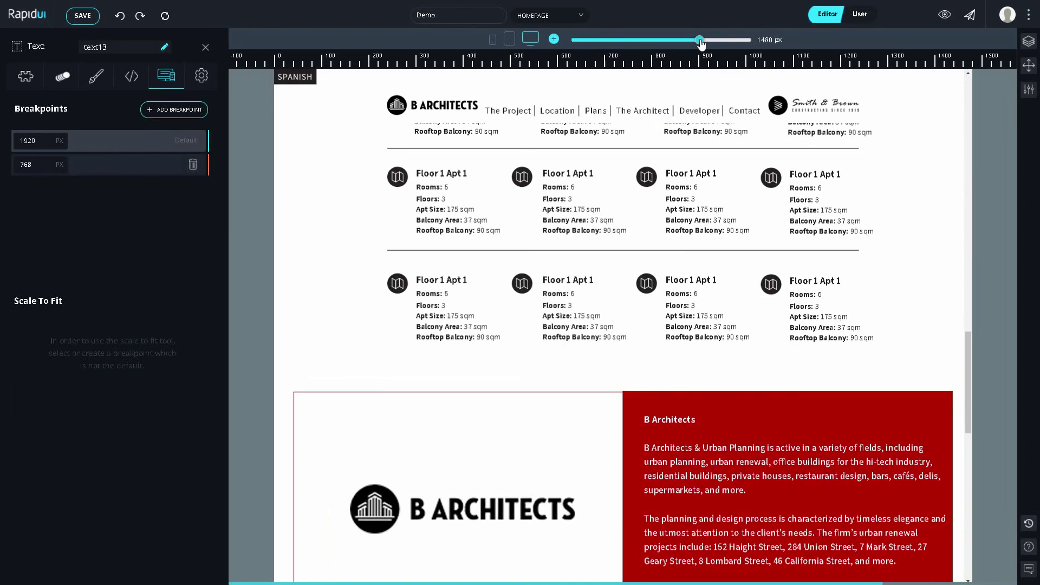
click(191, 115)
text(1)
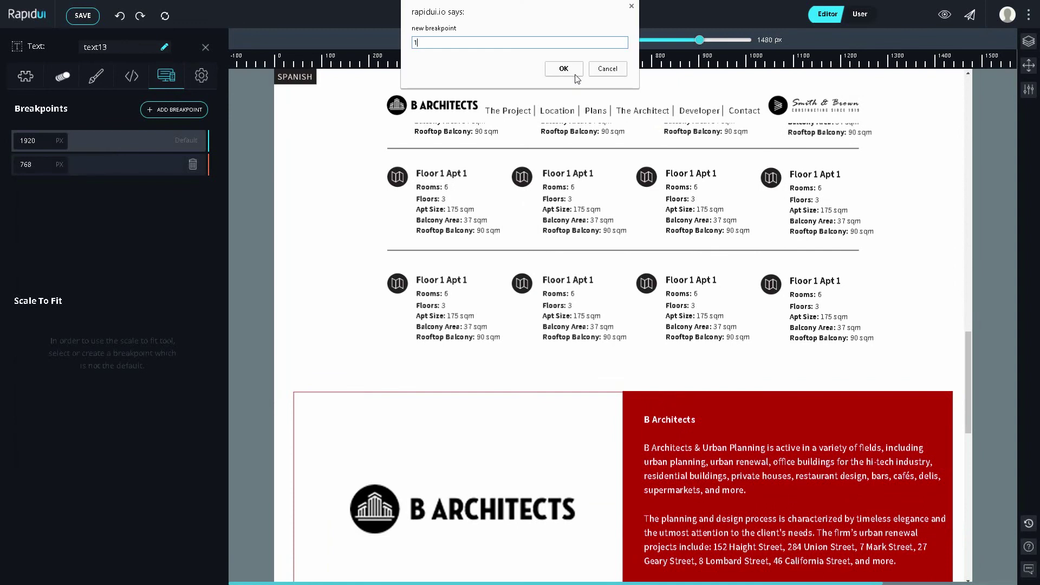
text(450)
click(564, 69)
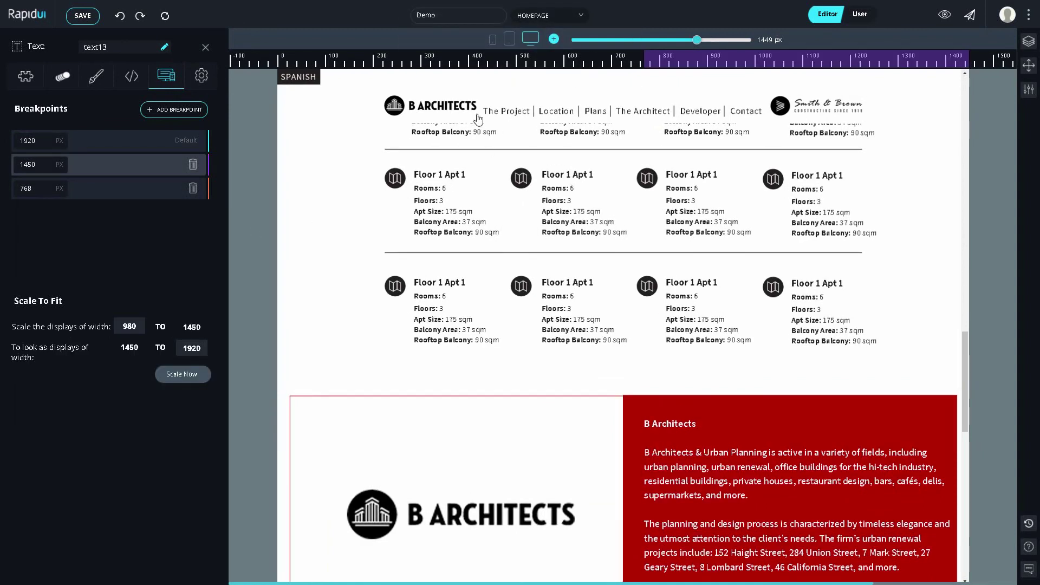
click(184, 119)
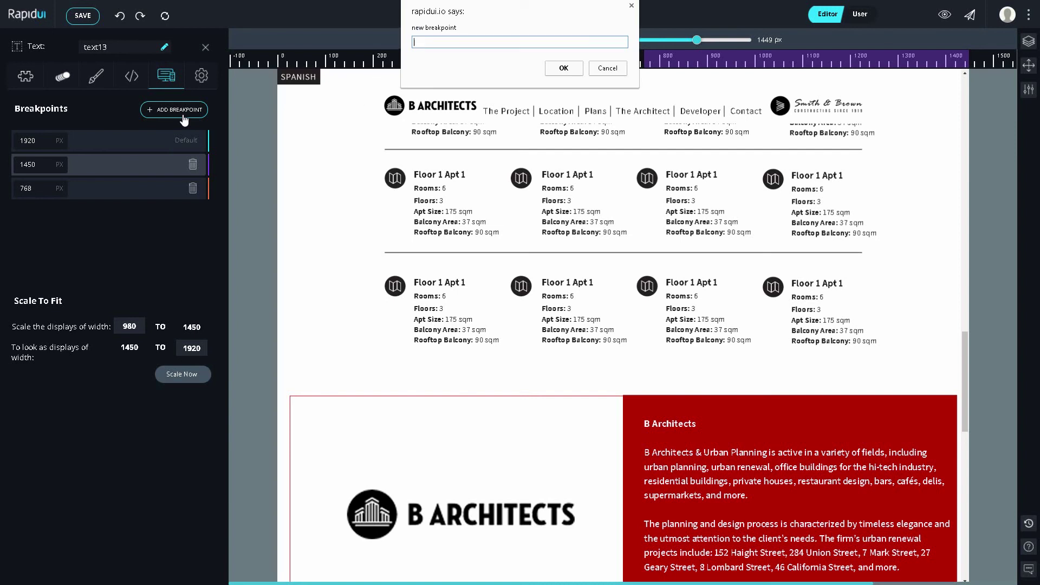
text(1100)
key(Return)
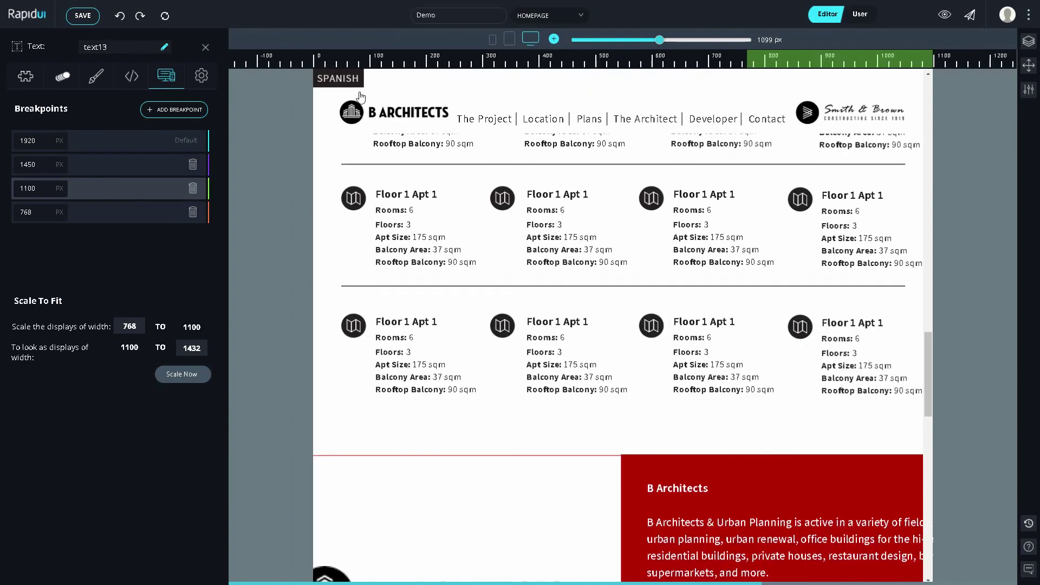
click(149, 170)
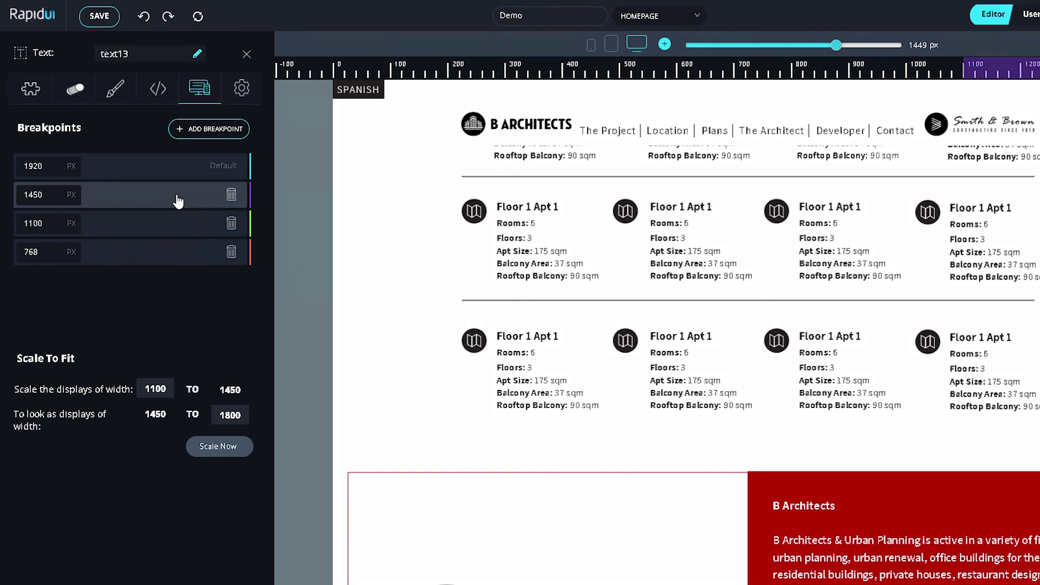
Step: Scale 1100–1450 px layouts to look like 1450–1800 px and narrow the preview to about 1100 px
click(214, 449)
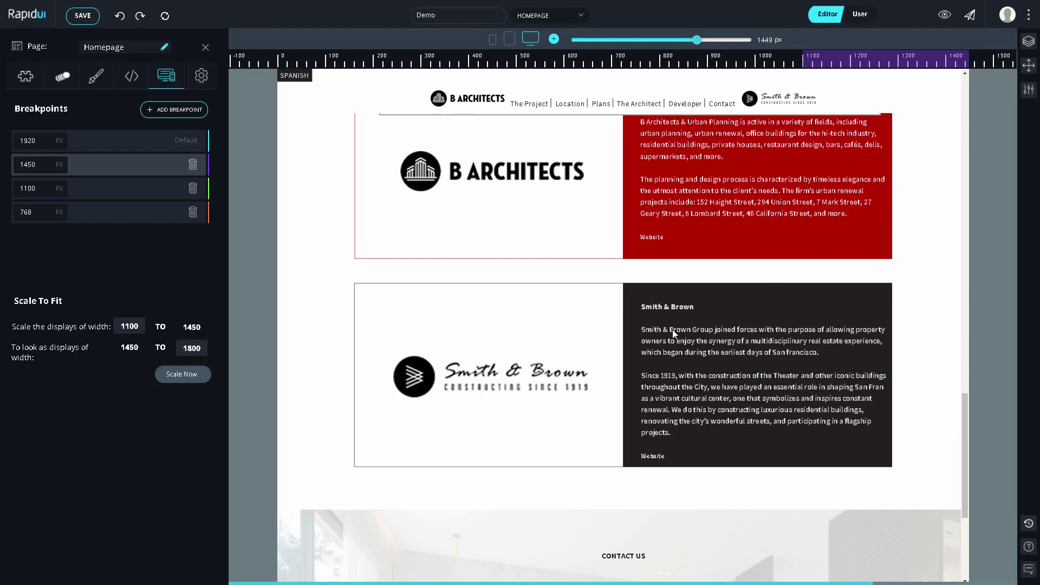
scroll(672, 330, up, 15)
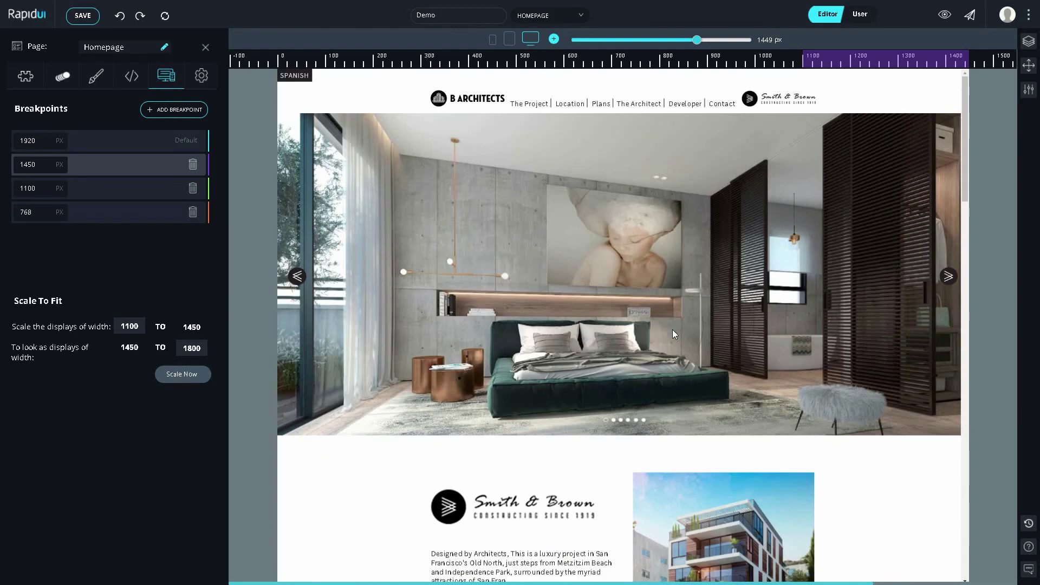
click(955, 63)
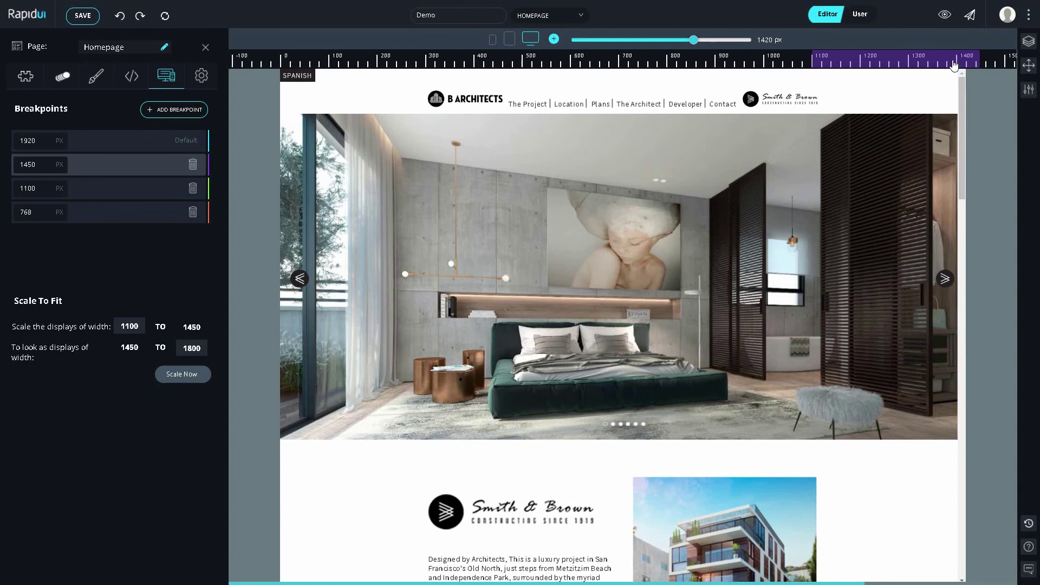
click(949, 63)
drag(939, 65, 894, 65)
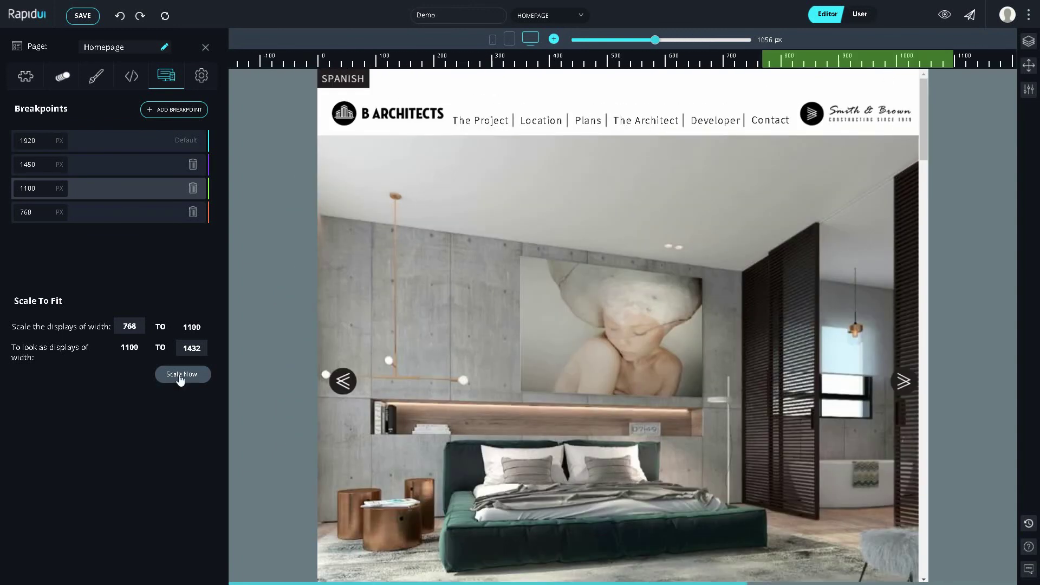
Step: Scale 768–1100 px layouts to look like 1100–1432 px and scroll to check the result
click(179, 375)
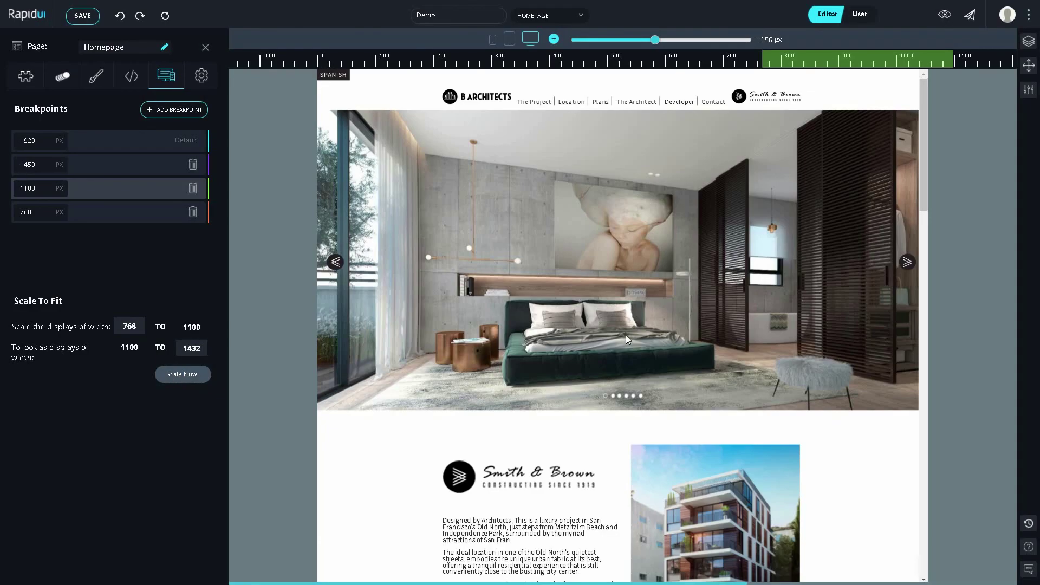
scroll(625, 335, down, 20)
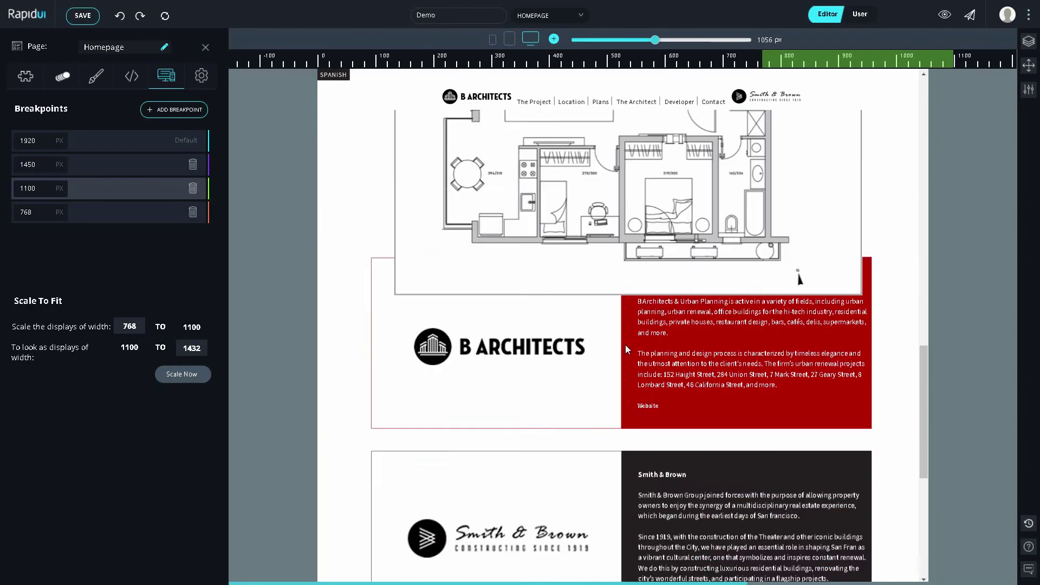
scroll(625, 344, down, 5)
scroll(626, 344, up, 20)
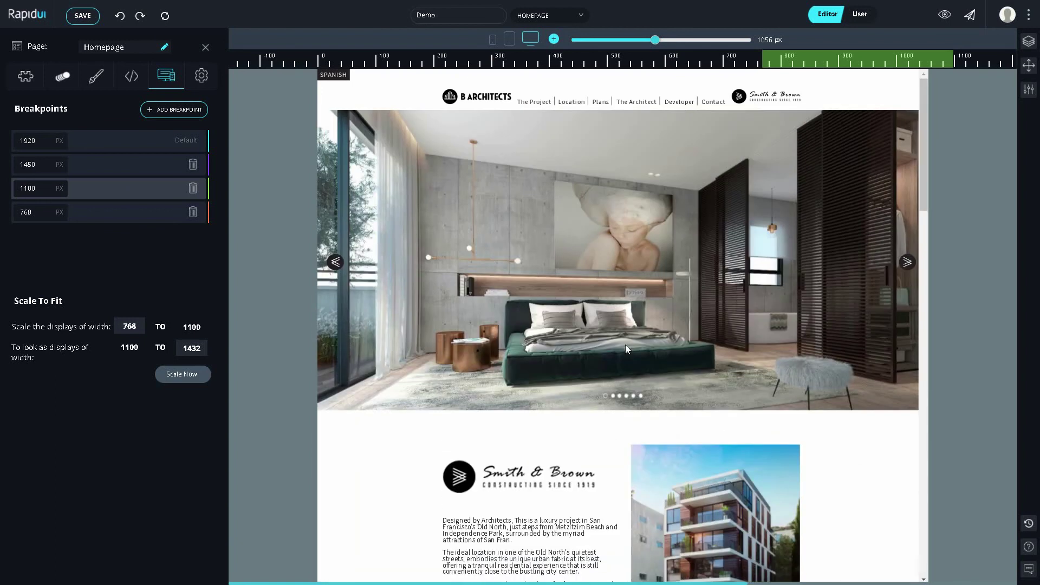
Step: Drag the building photo next to the Smith & Brown description text
click(763, 98)
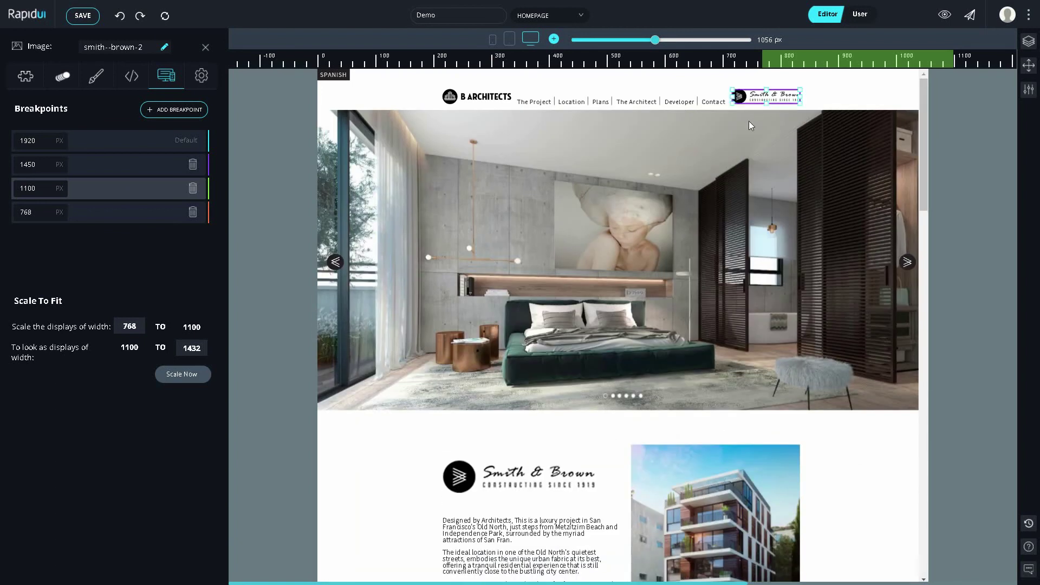
key(Escape)
scroll(702, 240, down, 3)
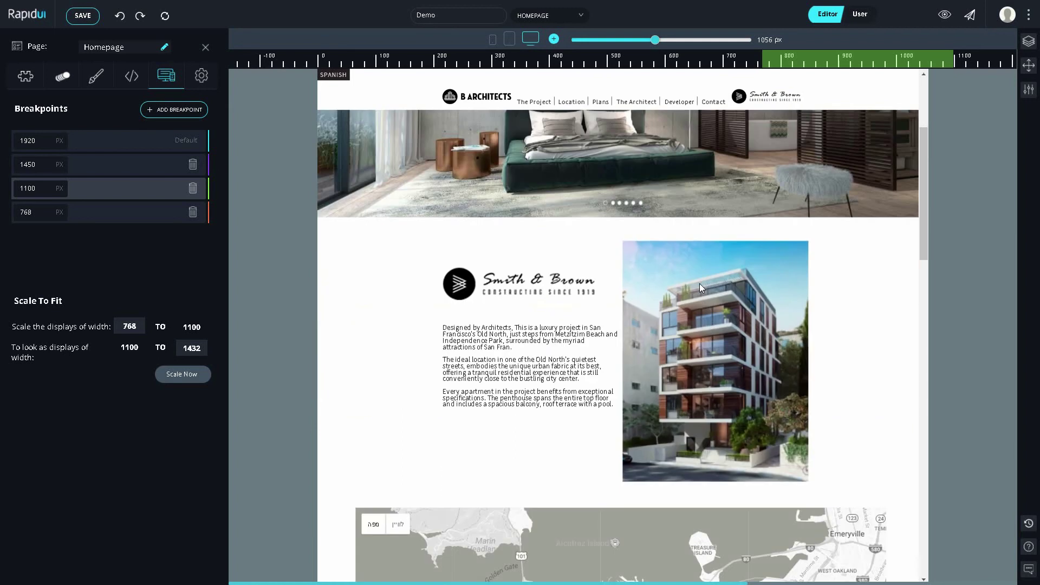
click(700, 284)
drag(707, 285, 551, 294)
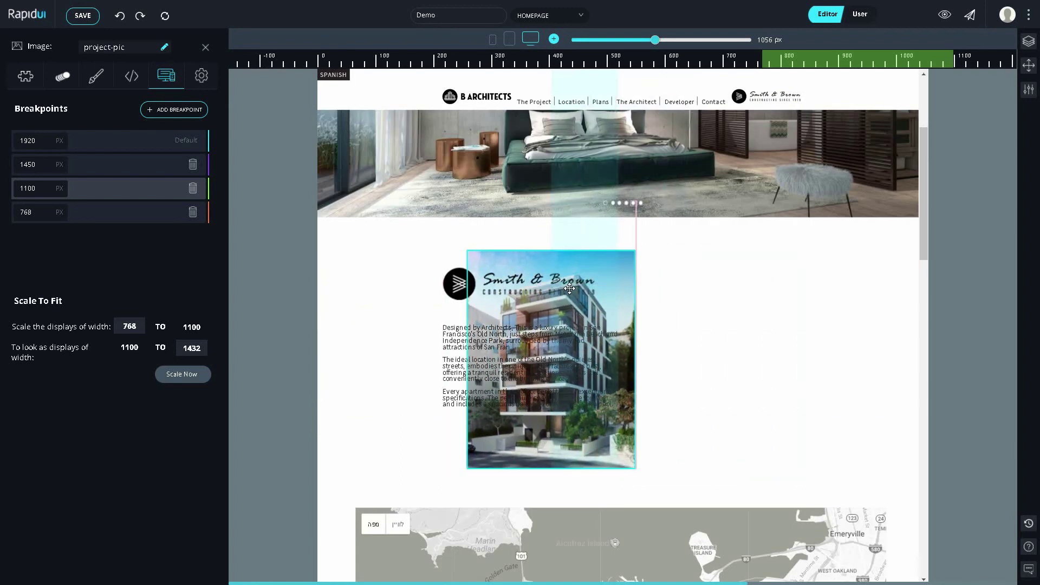
click(532, 40)
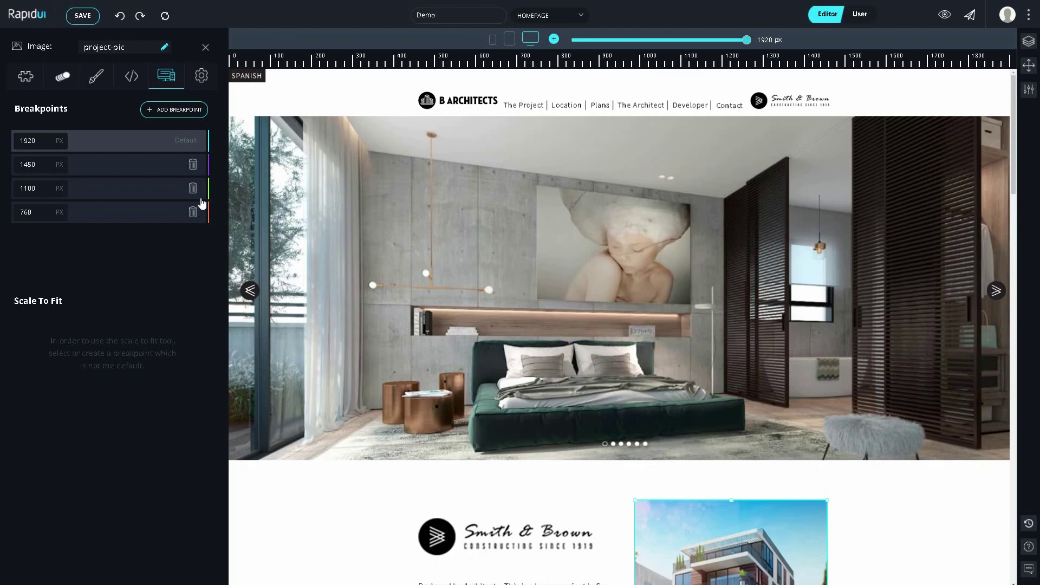
Step: Review the project description block at the 1100 px breakpoint, then preview at phone width
click(163, 195)
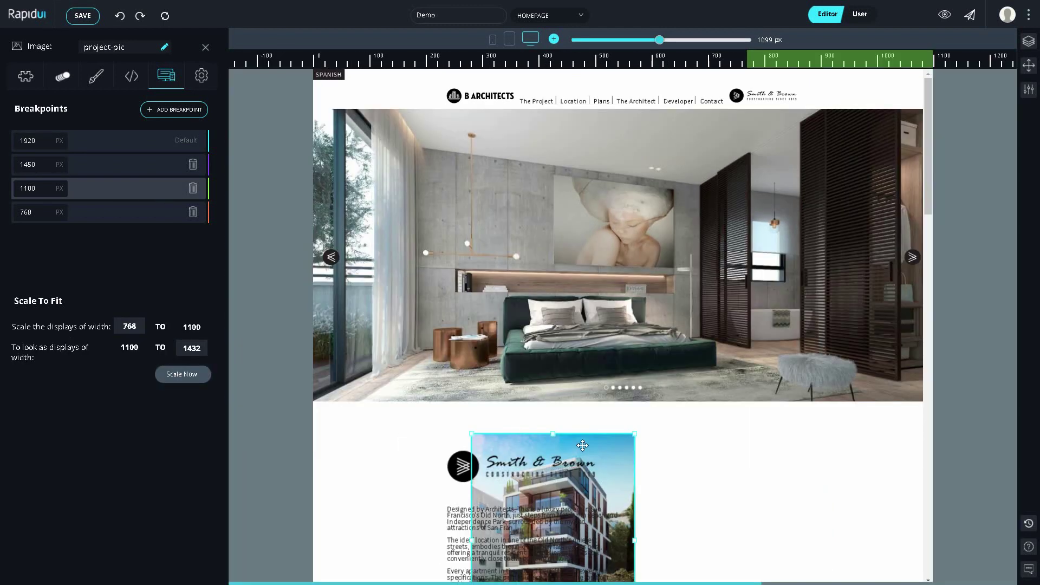
drag(582, 445, 580, 453)
scroll(582, 449, down, 4)
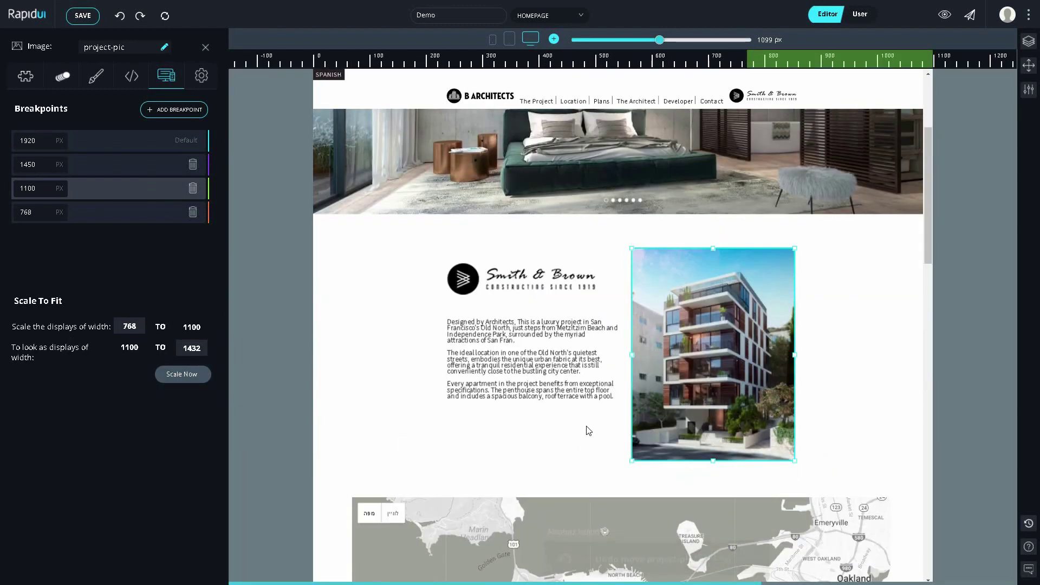
scroll(670, 359, up, 2)
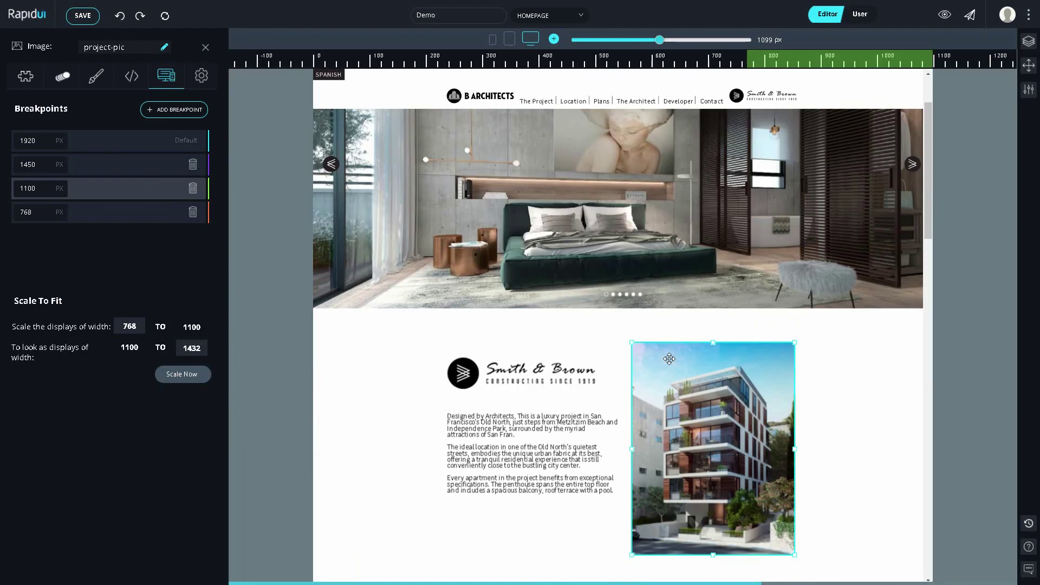
click(519, 455)
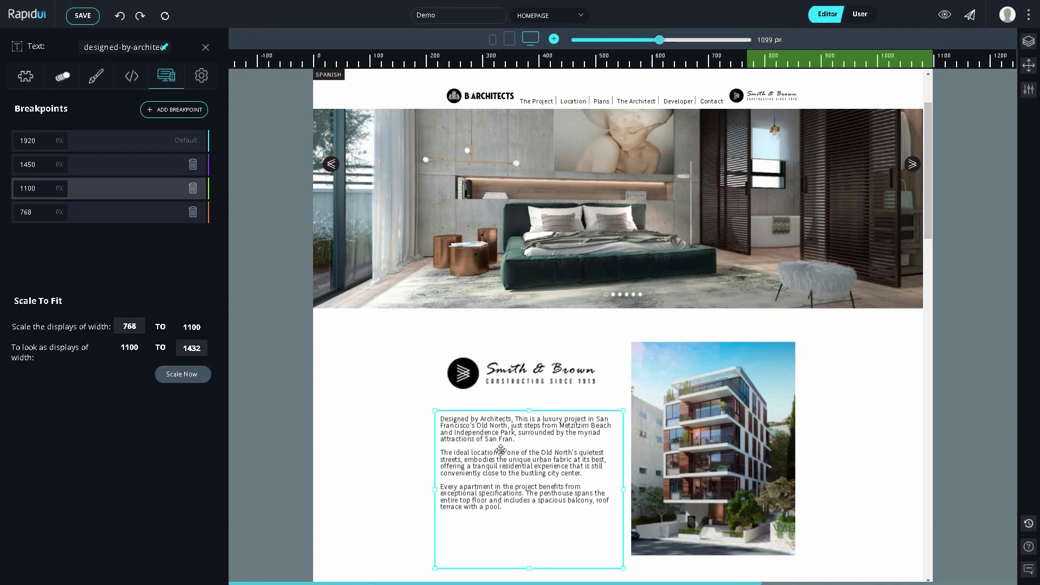
key(Escape)
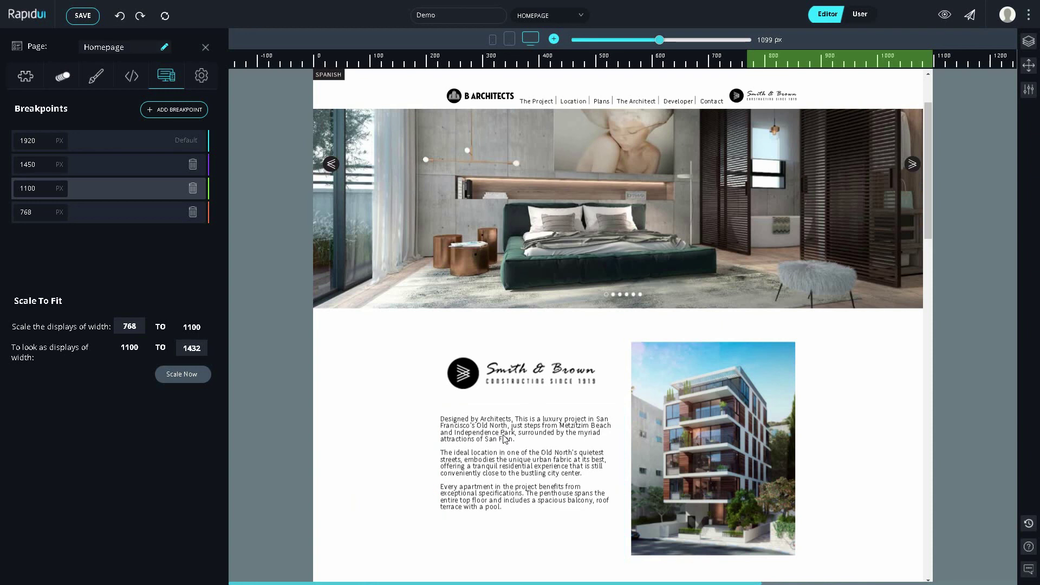
scroll(504, 439, down, 3)
scroll(505, 439, down, 1)
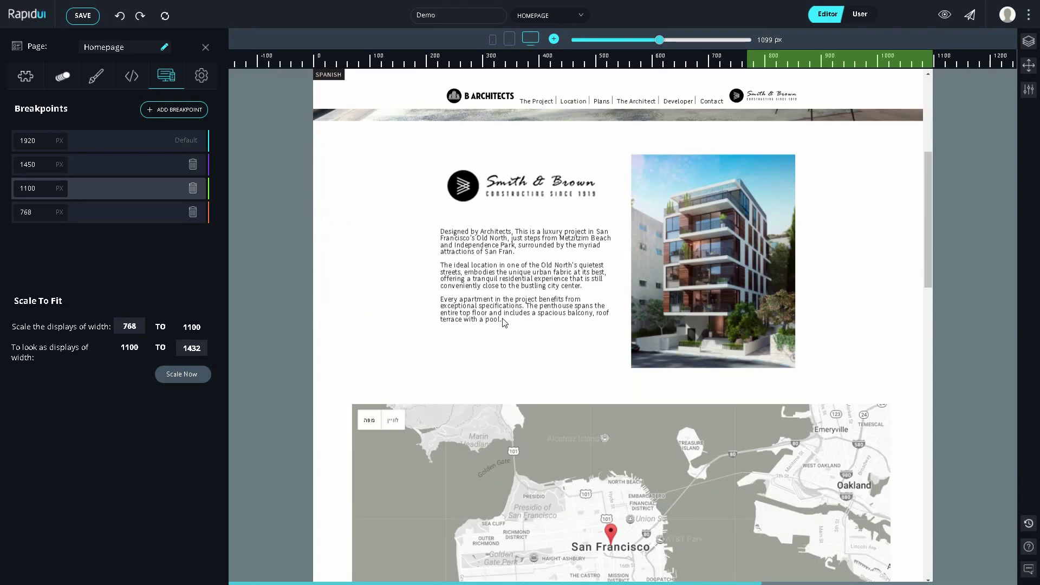
click(492, 40)
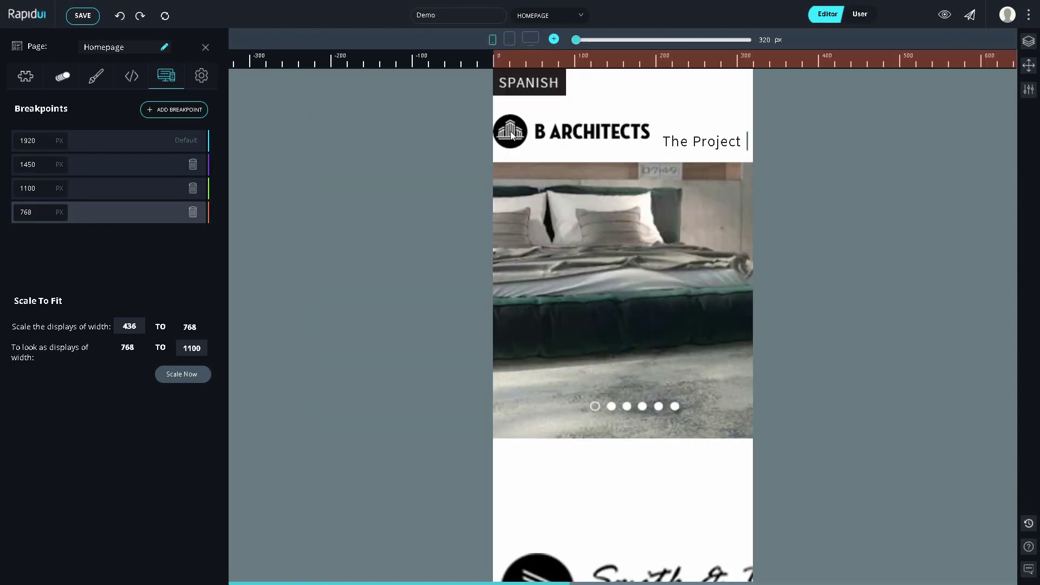
Step: Drag the hamburger graphic from the PSD into the mobile header
drag(510, 132, 559, 181)
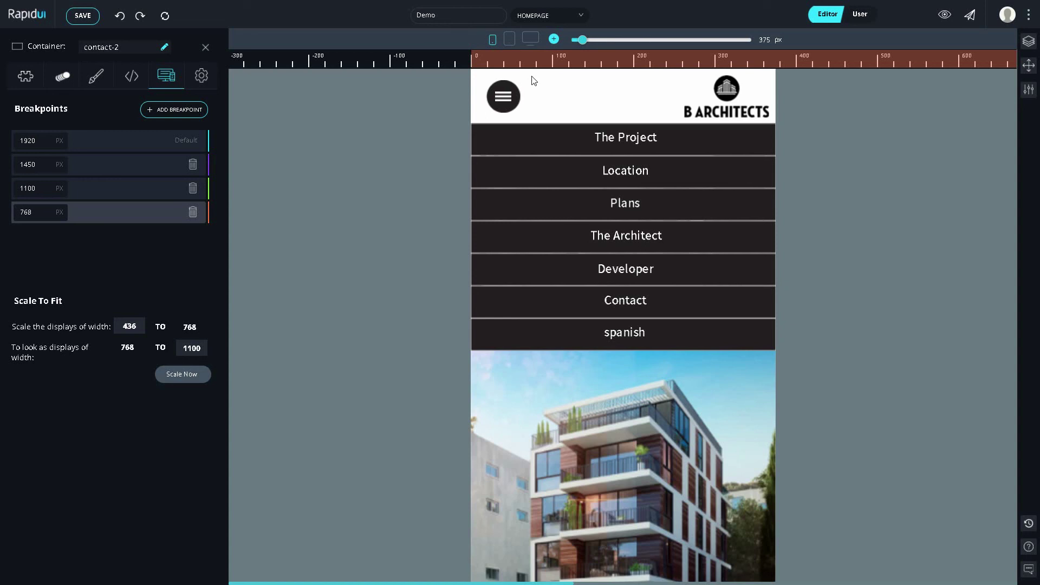
Step: Turn the hamburger icon into a Rapid Button
click(503, 97)
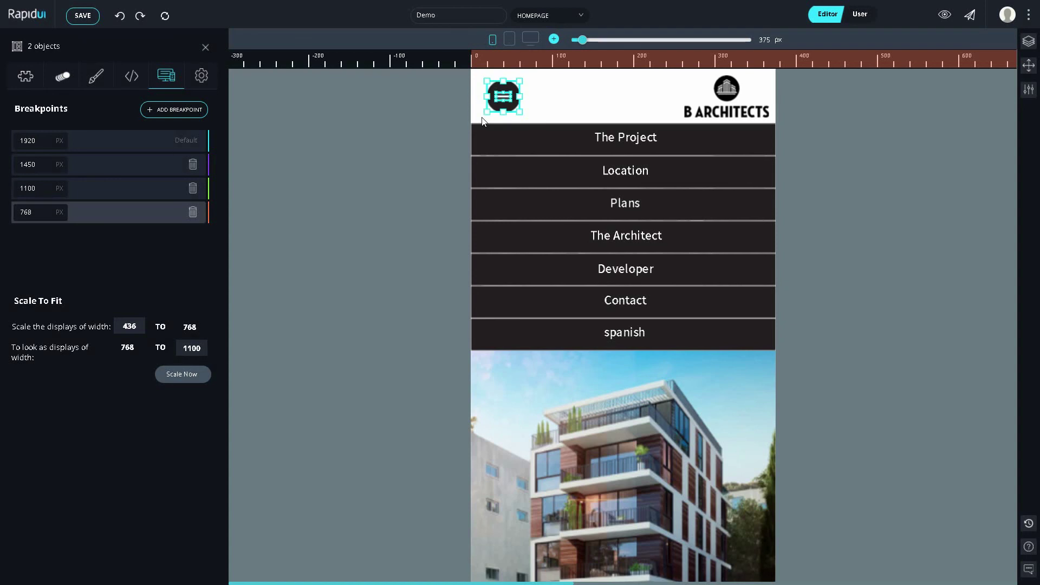
click(24, 82)
click(104, 187)
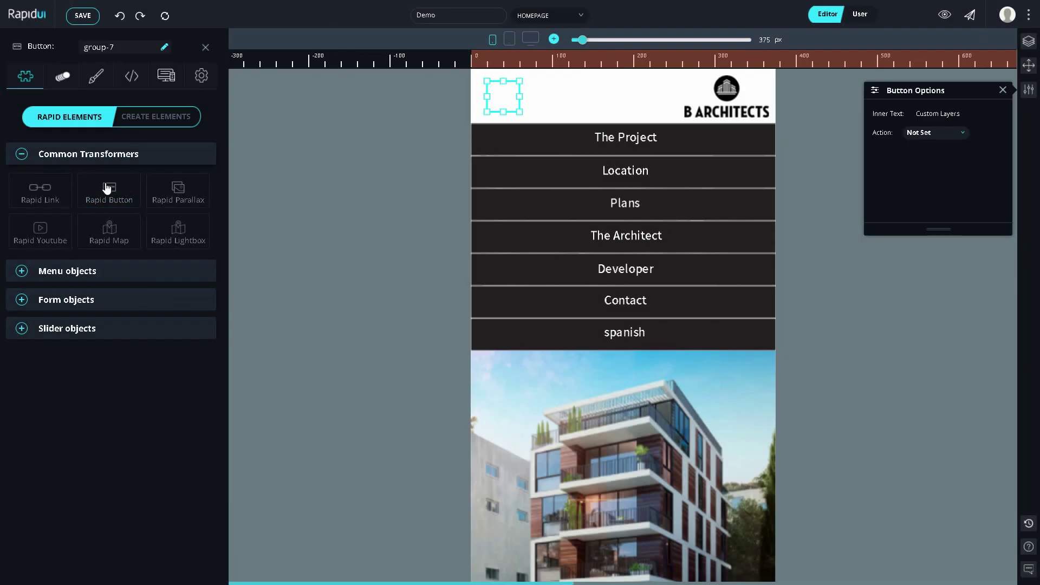
Step: Add a Click trigger that toggles actual-menu with Collapse Down animation, then preview as User
click(70, 81)
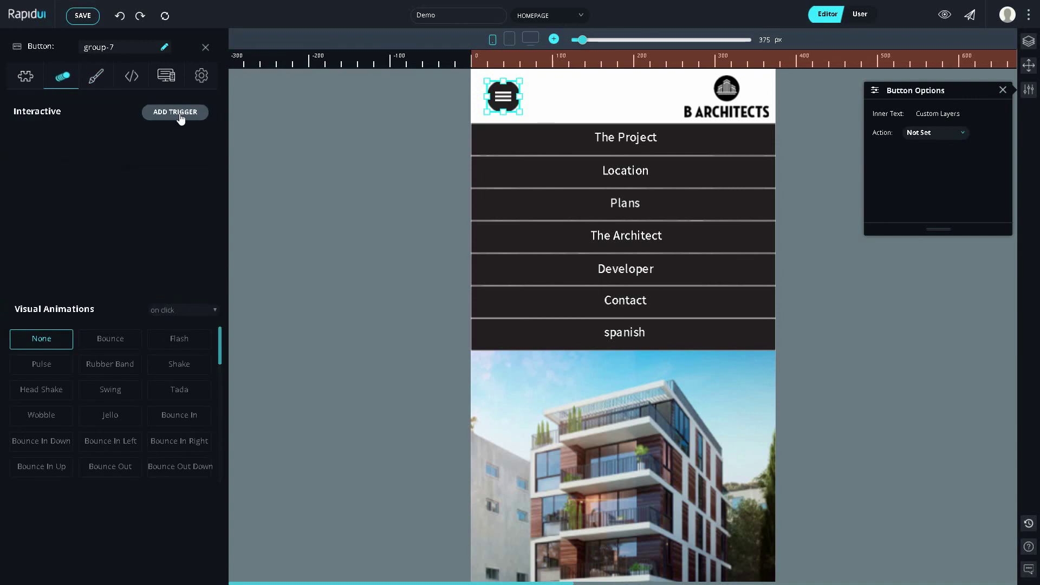
click(180, 114)
click(374, 134)
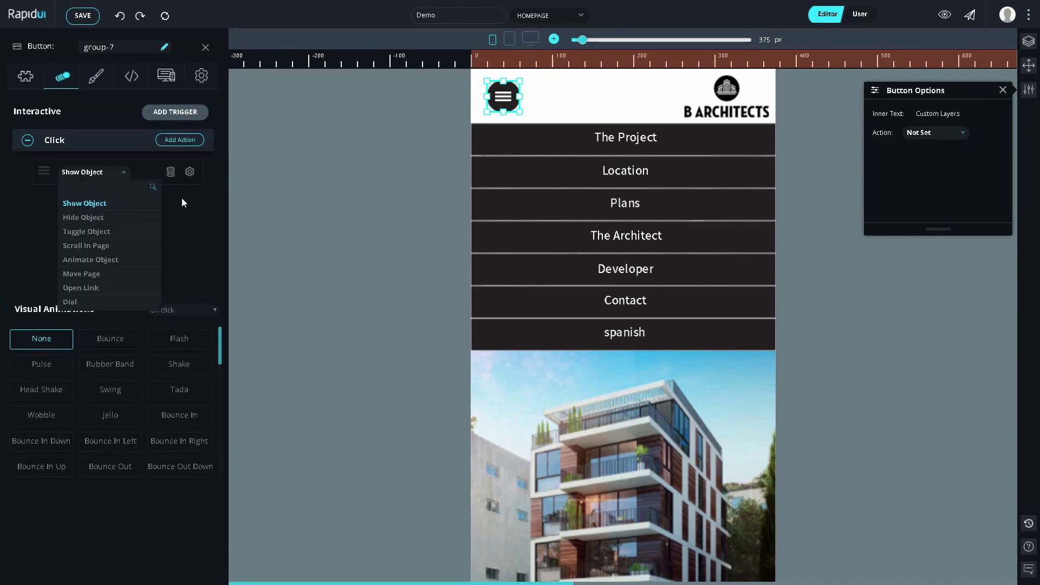
click(86, 231)
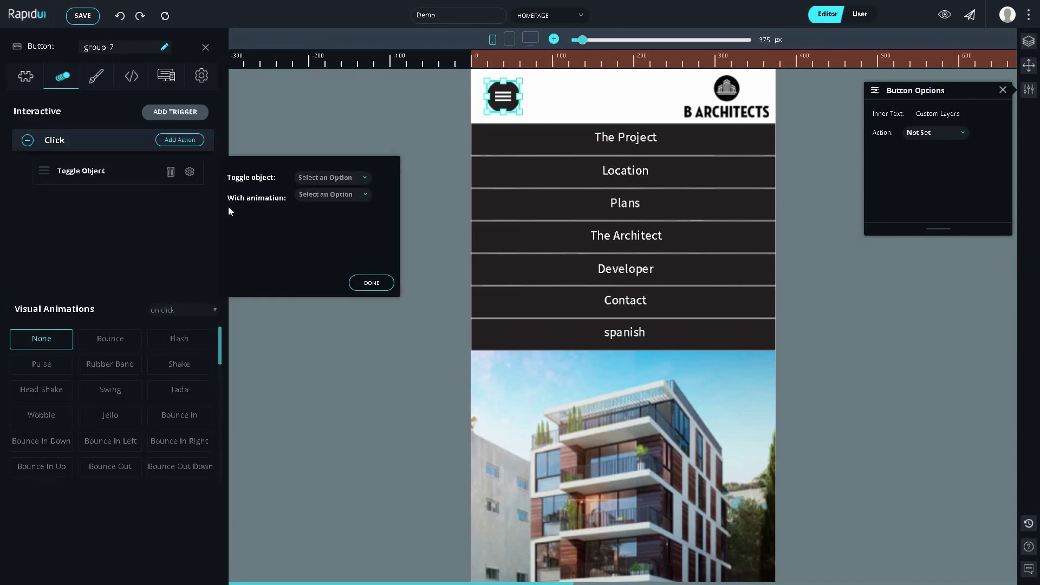
click(353, 182)
text(actu)
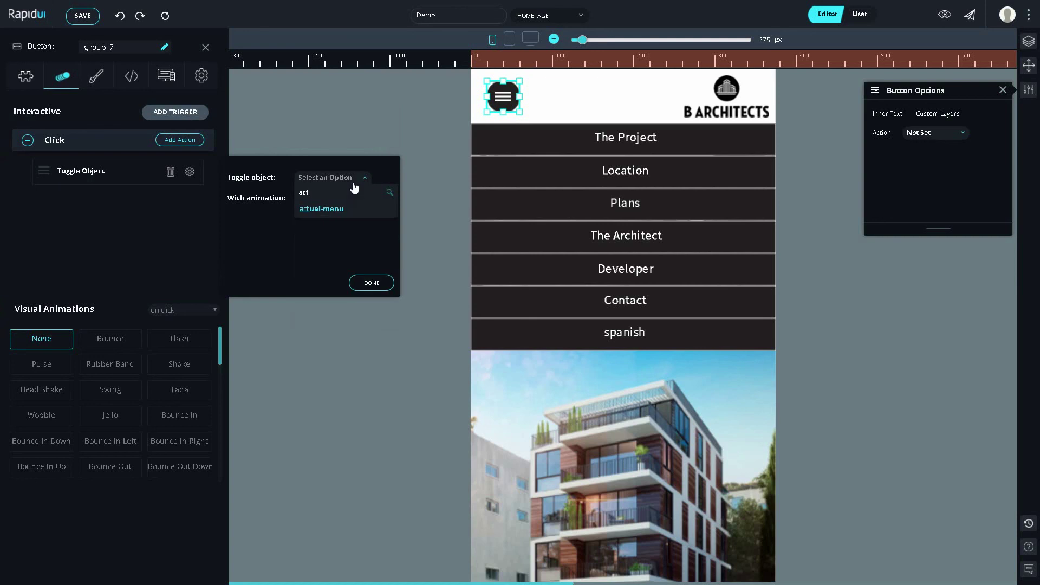
click(377, 213)
click(352, 198)
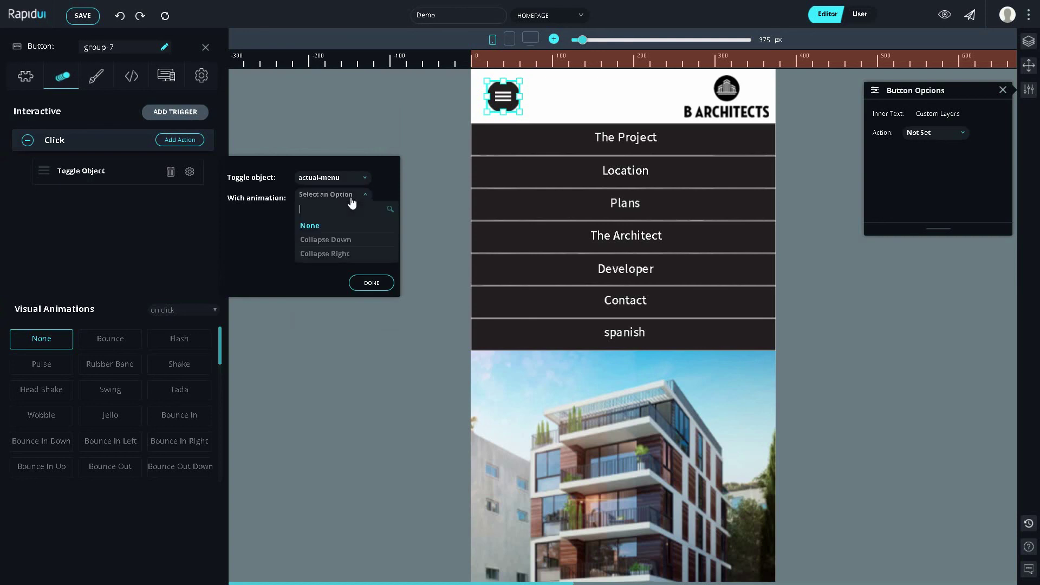
click(347, 240)
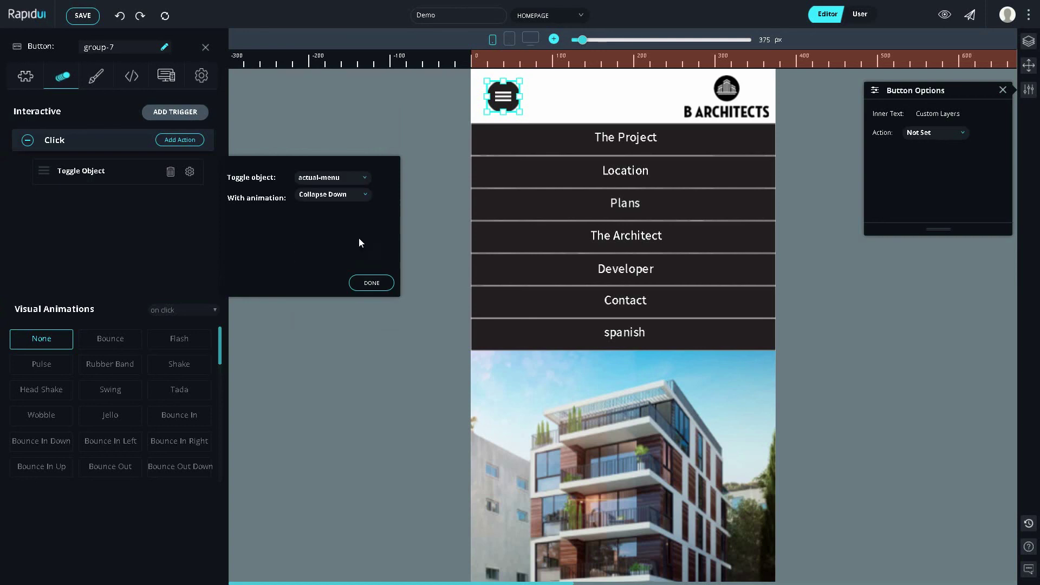
click(371, 282)
click(511, 104)
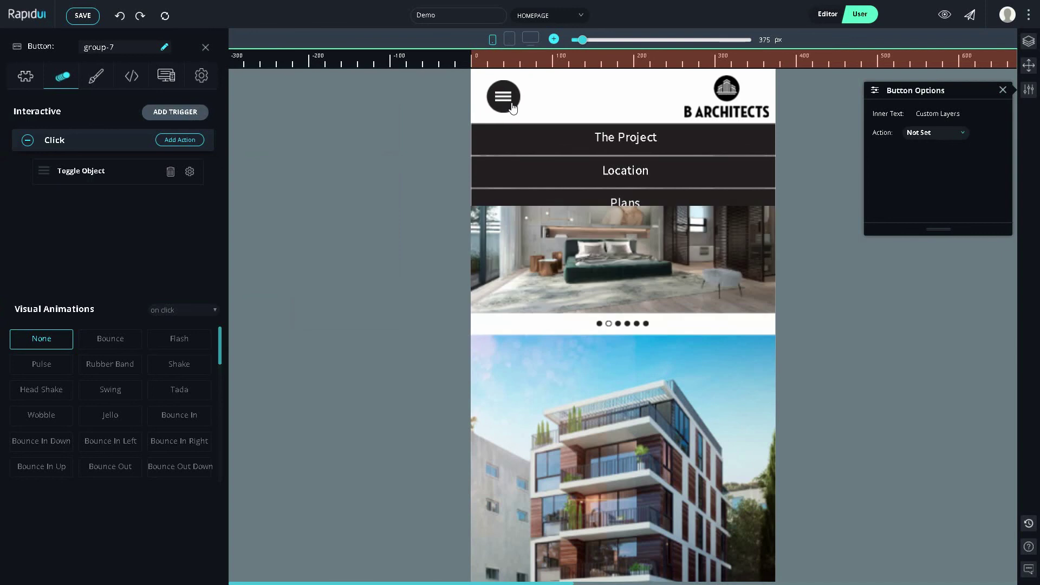
Step: Click the hamburger button twice to expand and then collapse the navigation menu
click(512, 106)
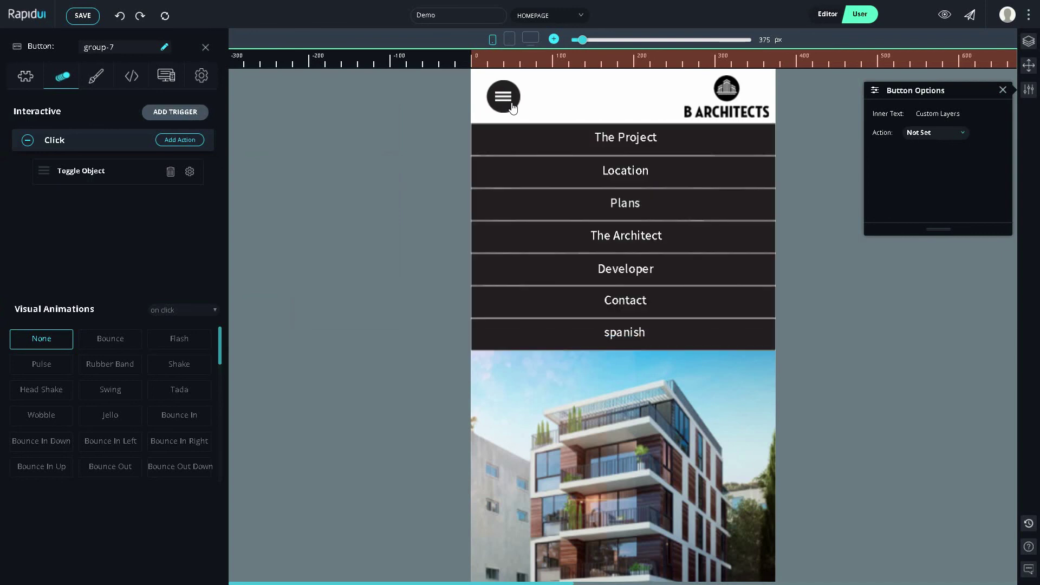
click(512, 106)
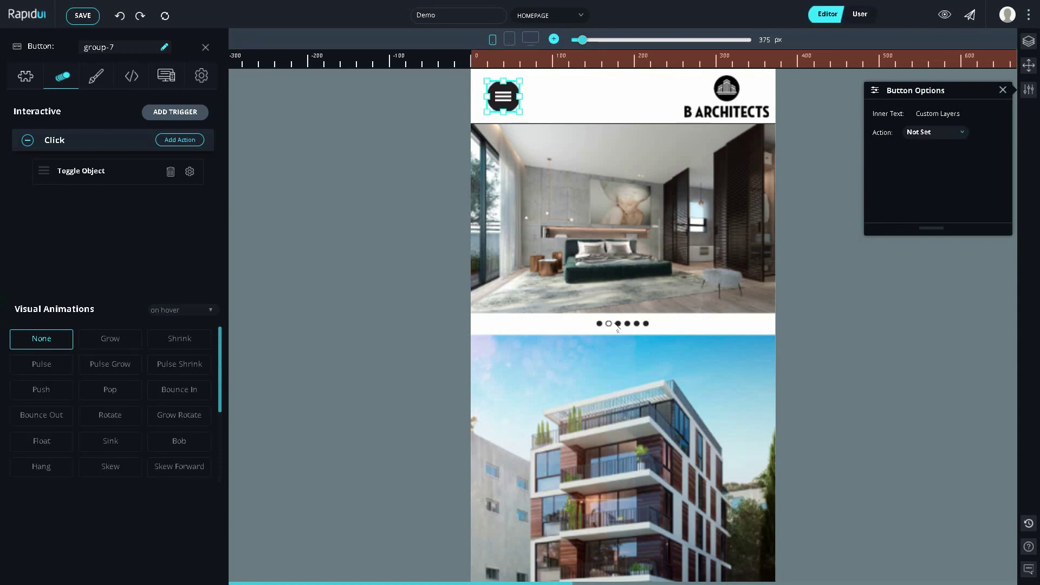
Step: Make the dots row Rapid Bullets and the bedroom gallery a Rapid Slider
click(618, 325)
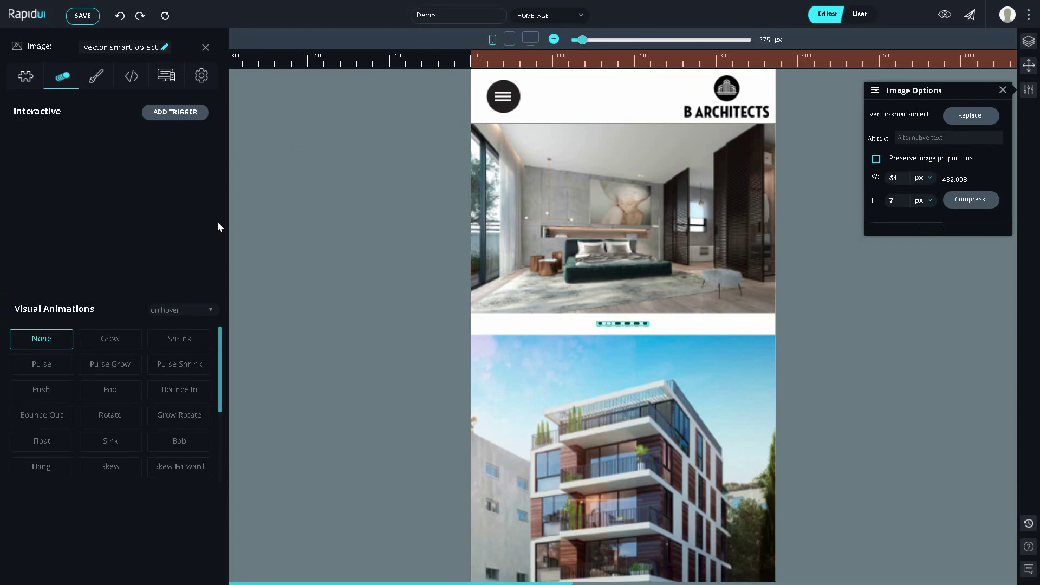
click(25, 79)
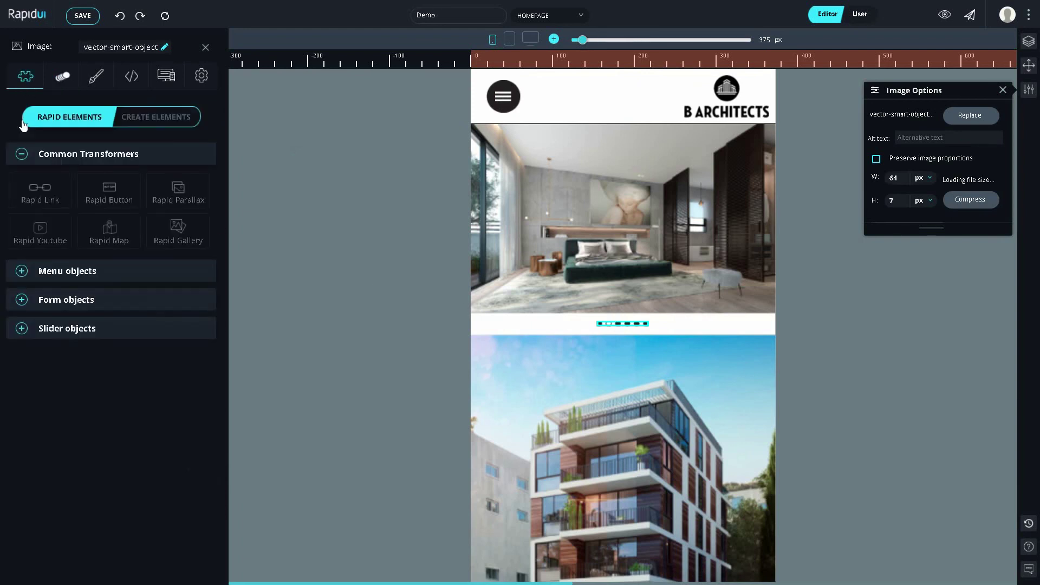
click(120, 324)
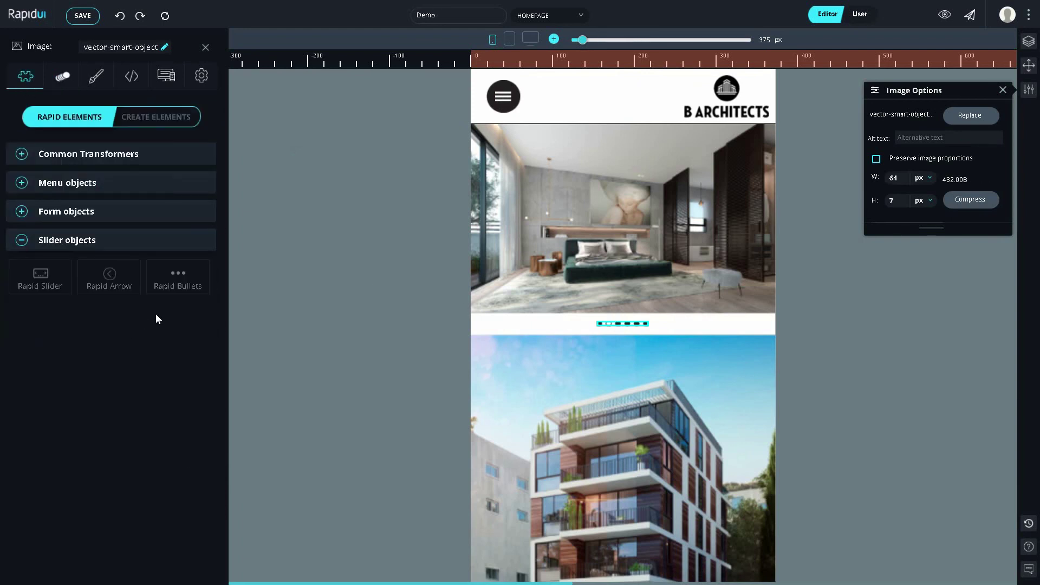
click(172, 281)
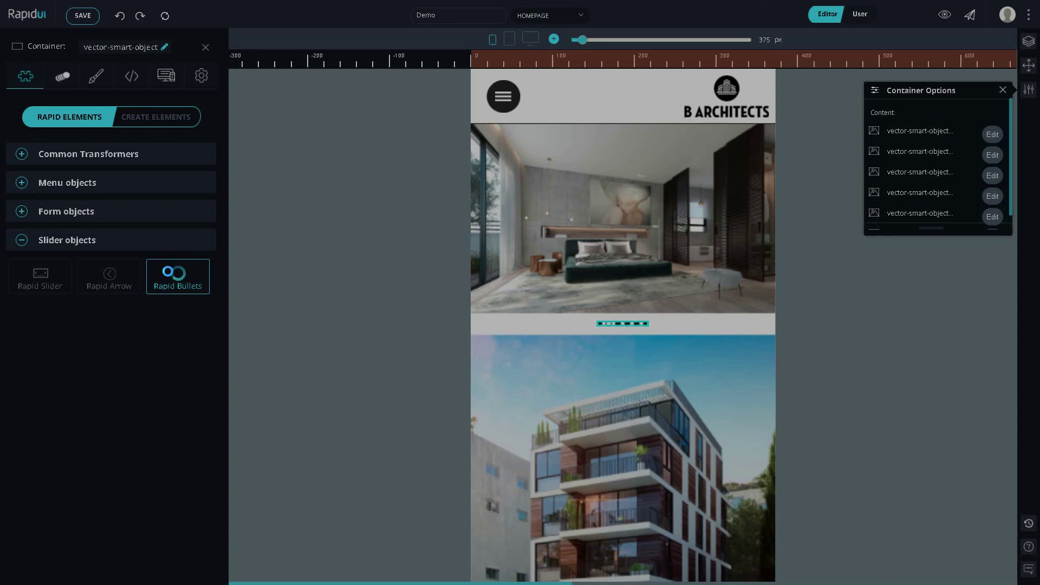
click(175, 285)
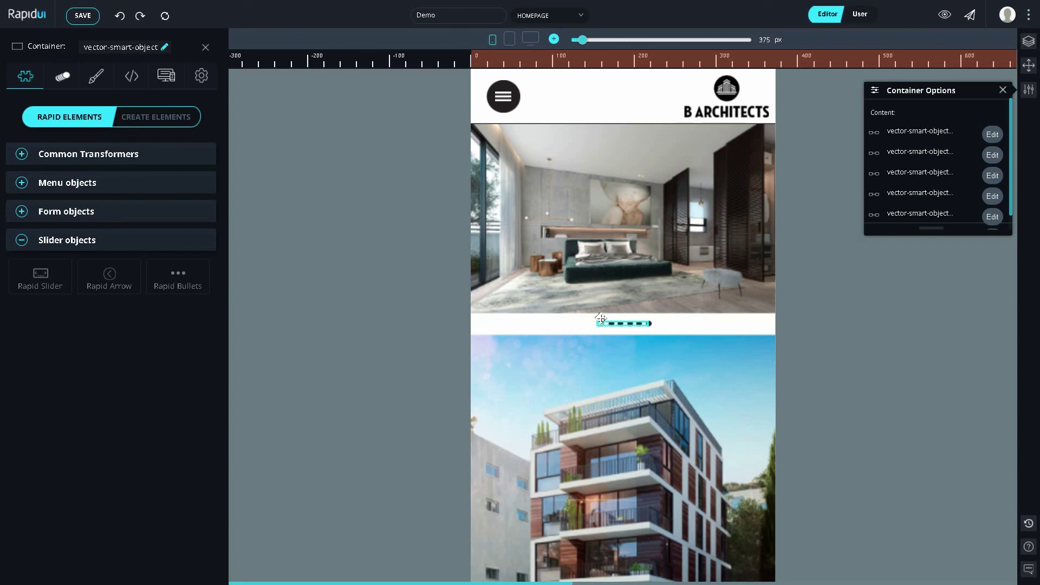
click(582, 310)
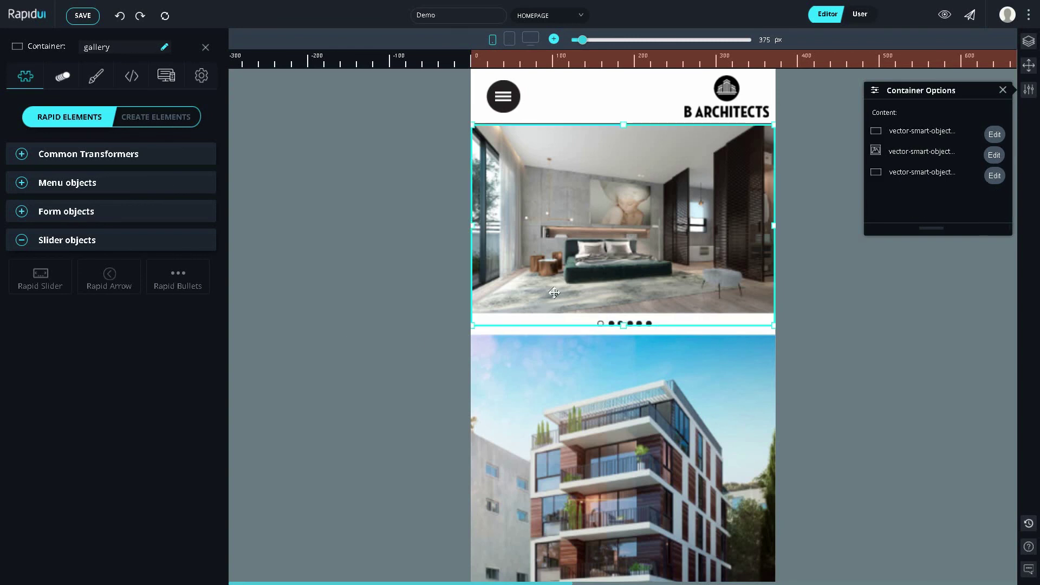
click(40, 277)
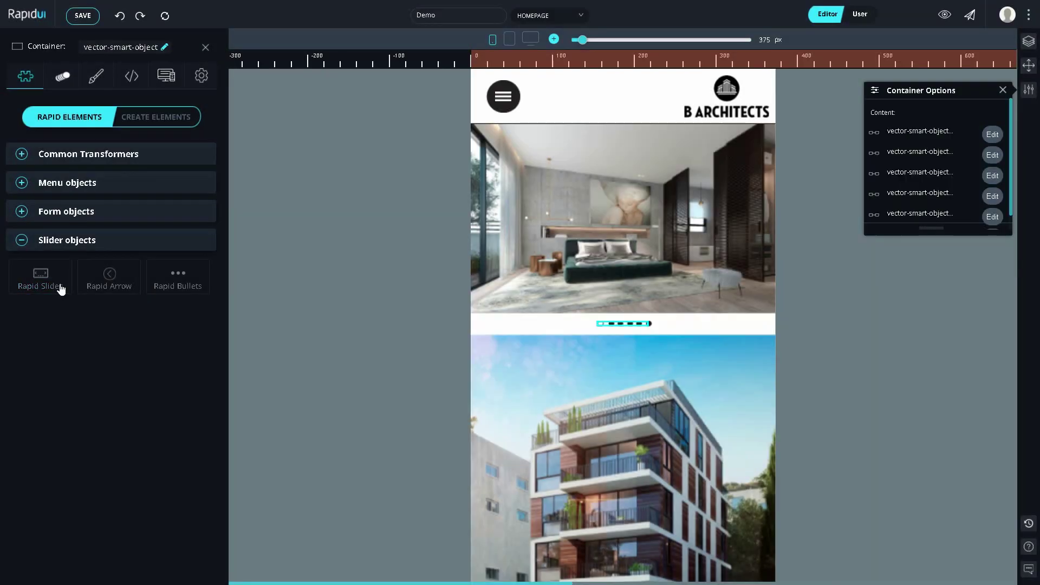
Step: Preview as a visitor, click the bullets through to the fifth slide, and close Container Options
key(ctrl+e)
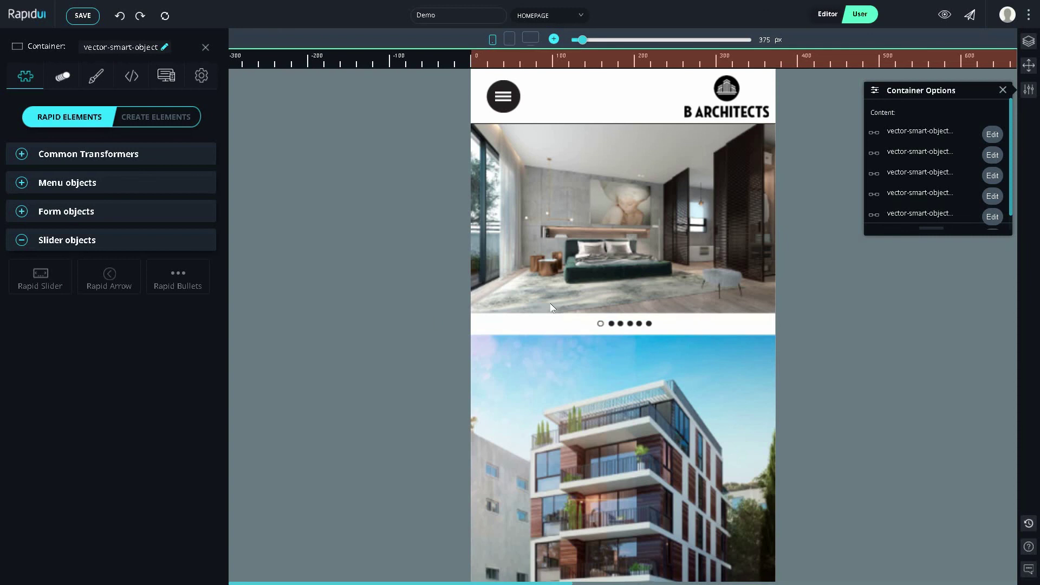
click(609, 325)
click(620, 324)
click(630, 324)
click(638, 324)
key(ctrl+e)
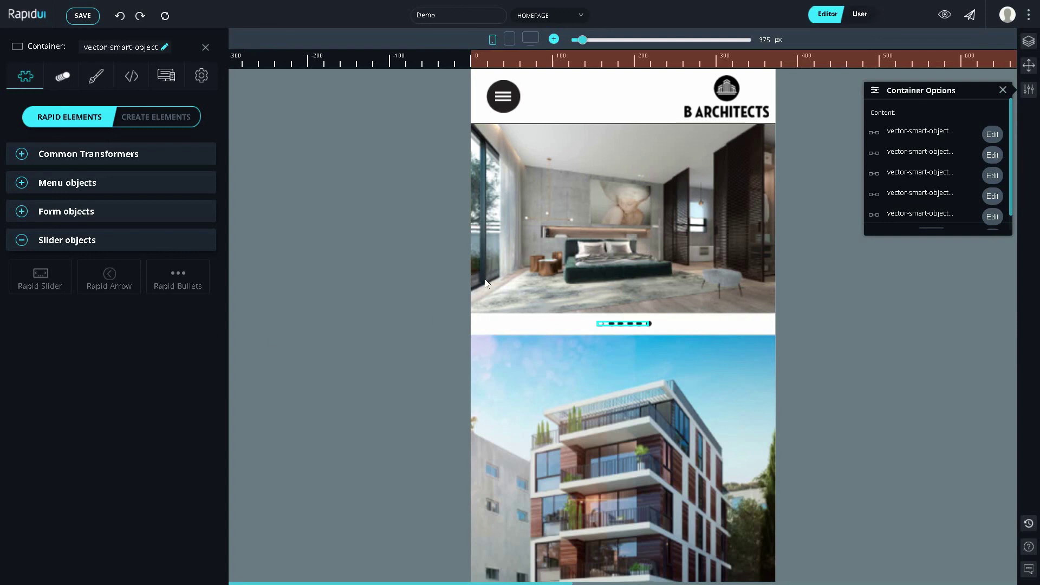
key(ctrl+e)
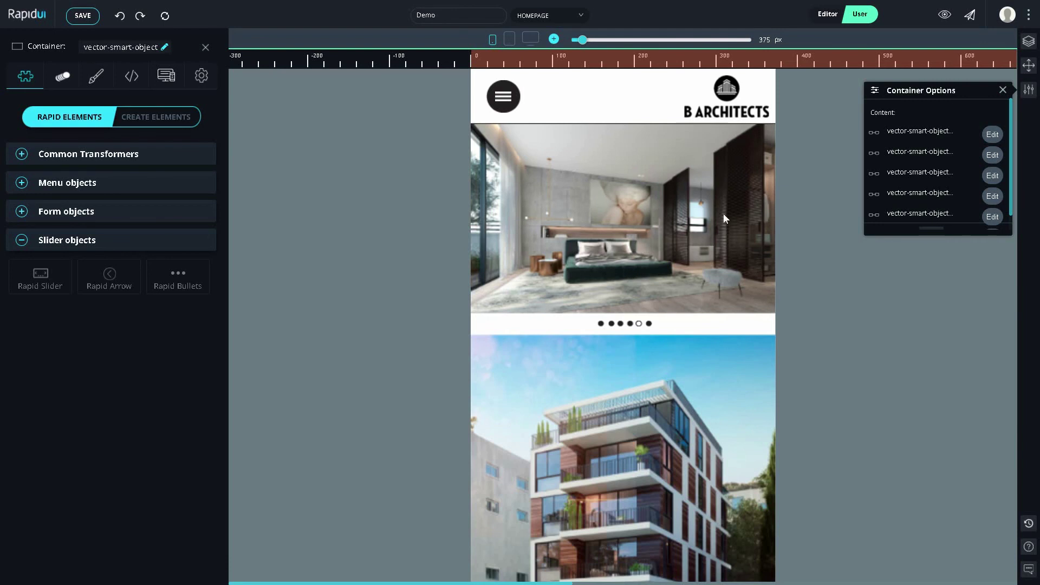
click(1002, 90)
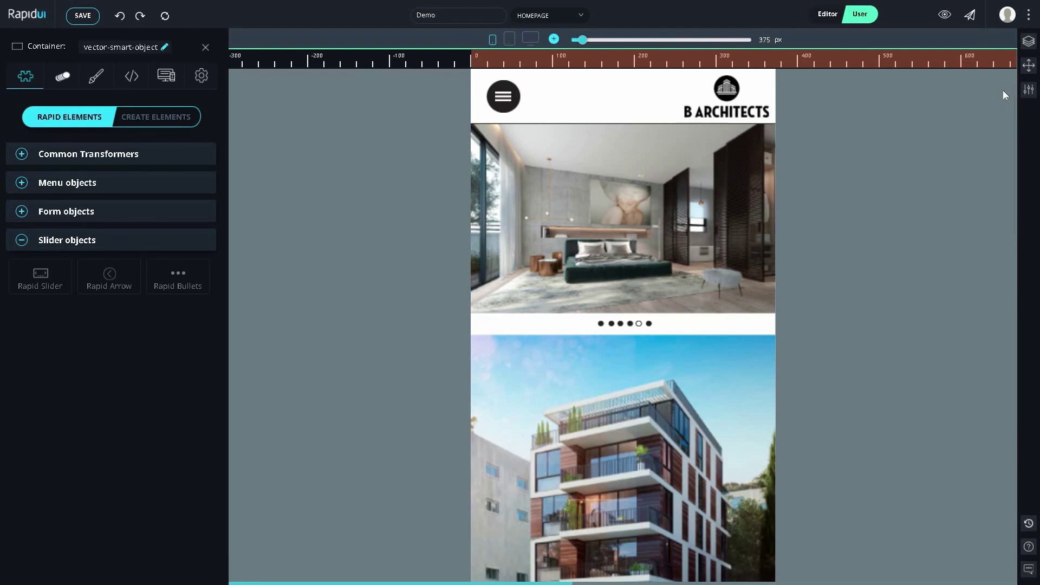
click(1003, 90)
Step: Turn the map image into a live Rapid Map: zoom 12, Road view, Ultra Light colours
scroll(701, 190, down, 15)
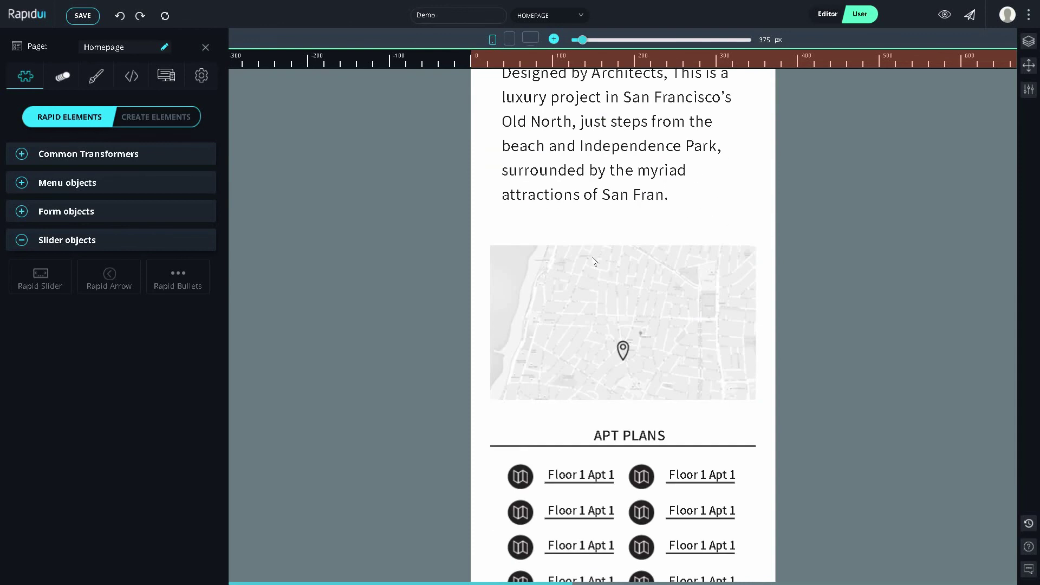
key(Escape)
click(577, 258)
scroll(577, 257, down, 1)
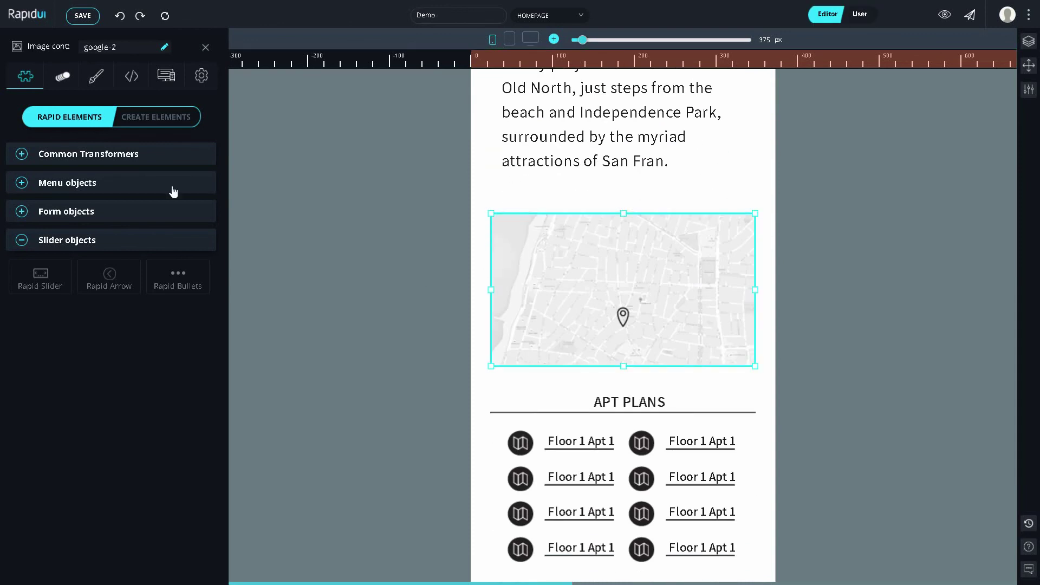
click(150, 159)
click(111, 233)
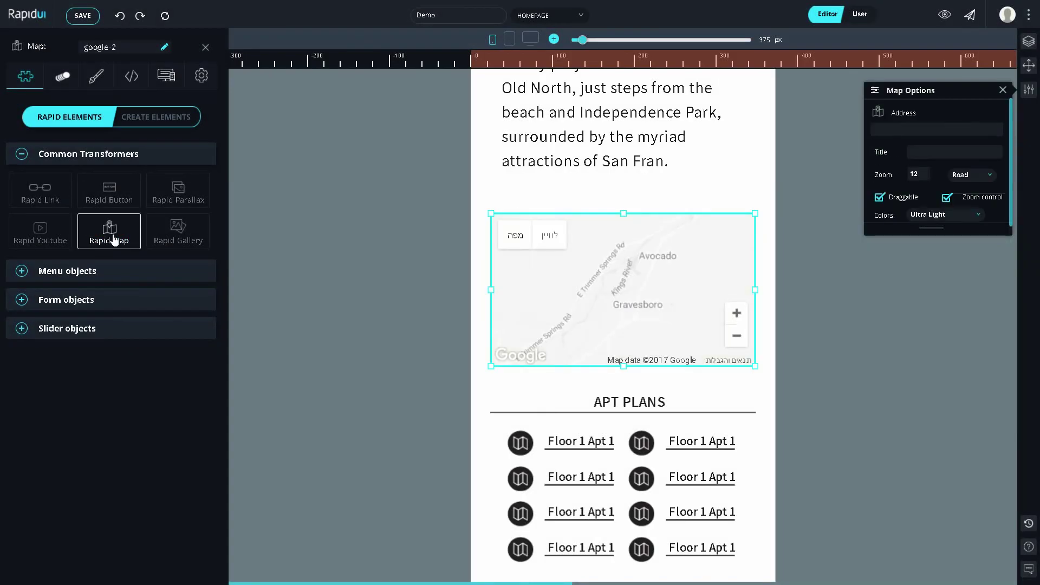
scroll(538, 332, down, 10)
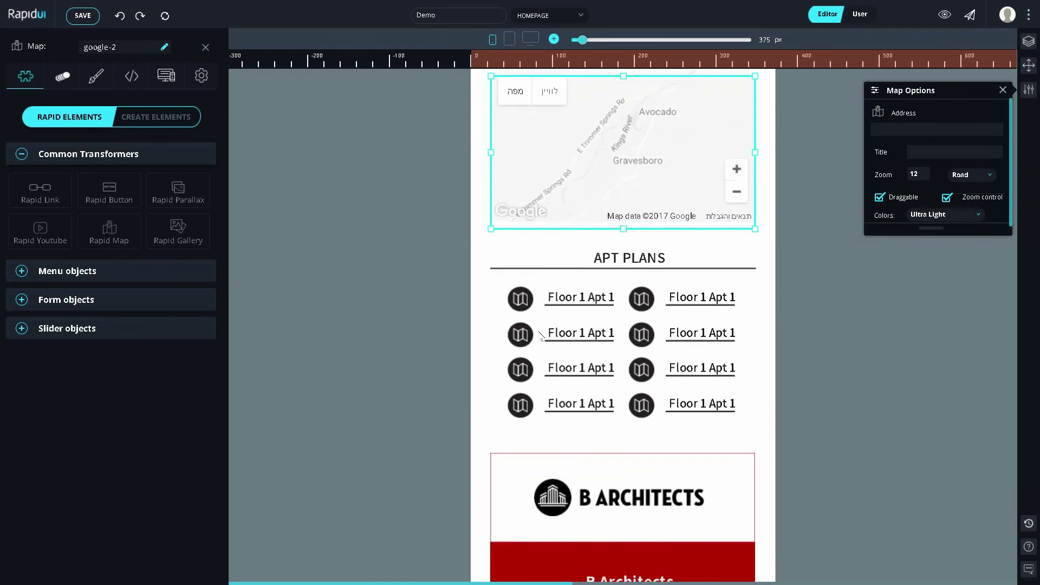
scroll(538, 331, down, 10)
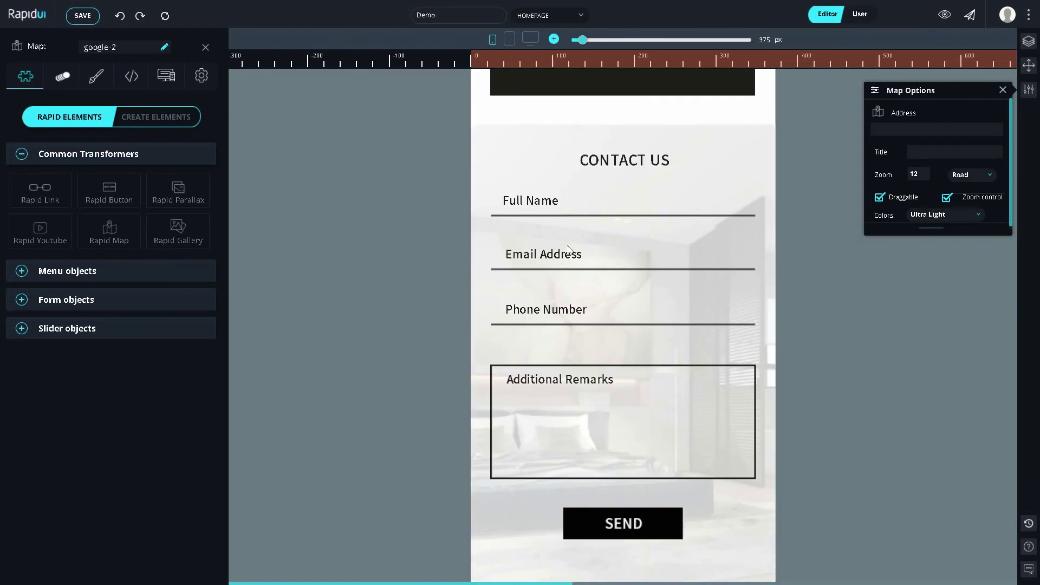
Step: Convert the Full Name, Email Address and Phone Number fields into Rapid Input text inputs
click(157, 300)
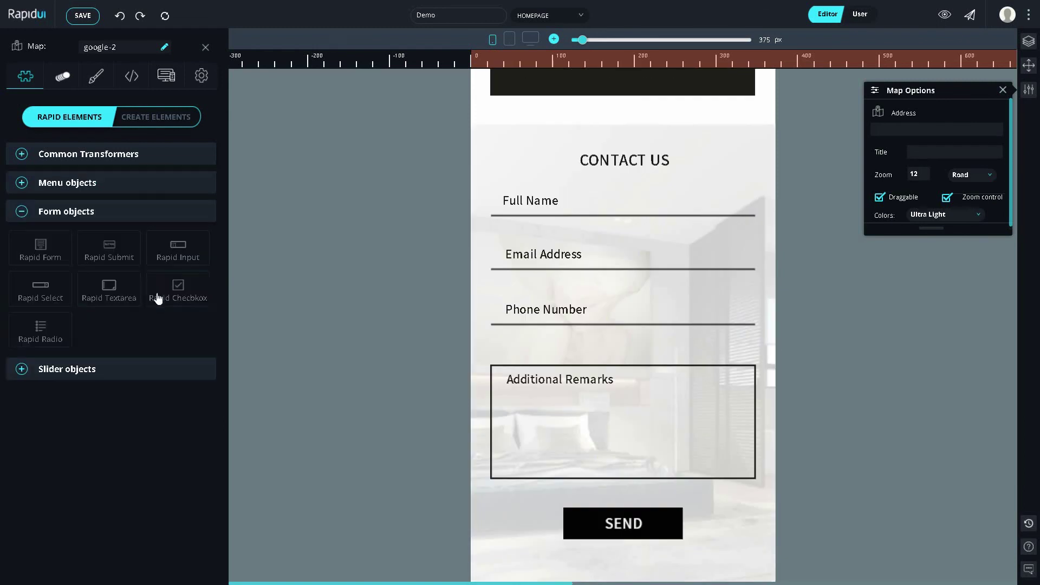
click(490, 217)
click(182, 243)
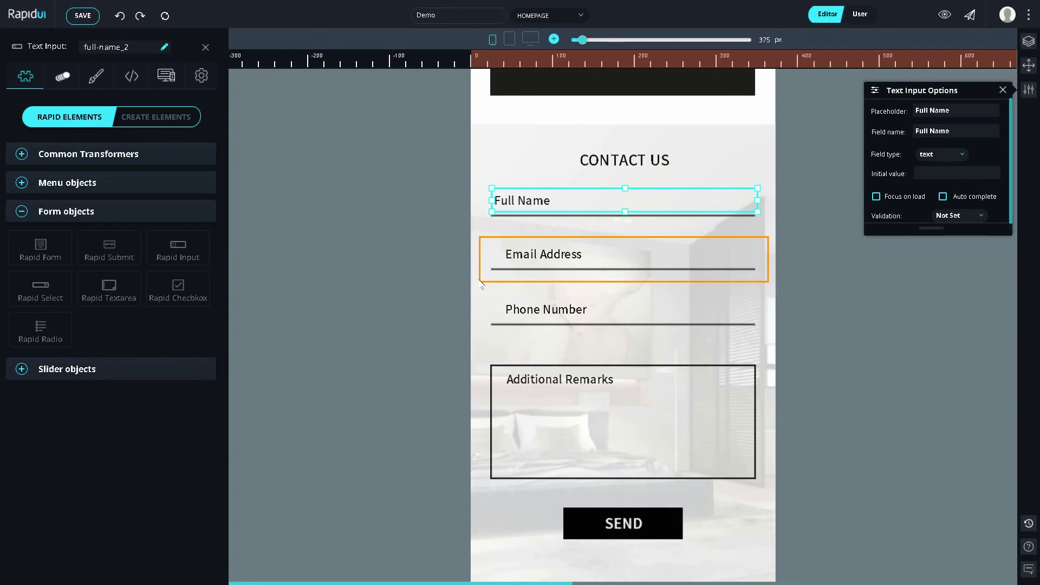
click(475, 270)
click(179, 245)
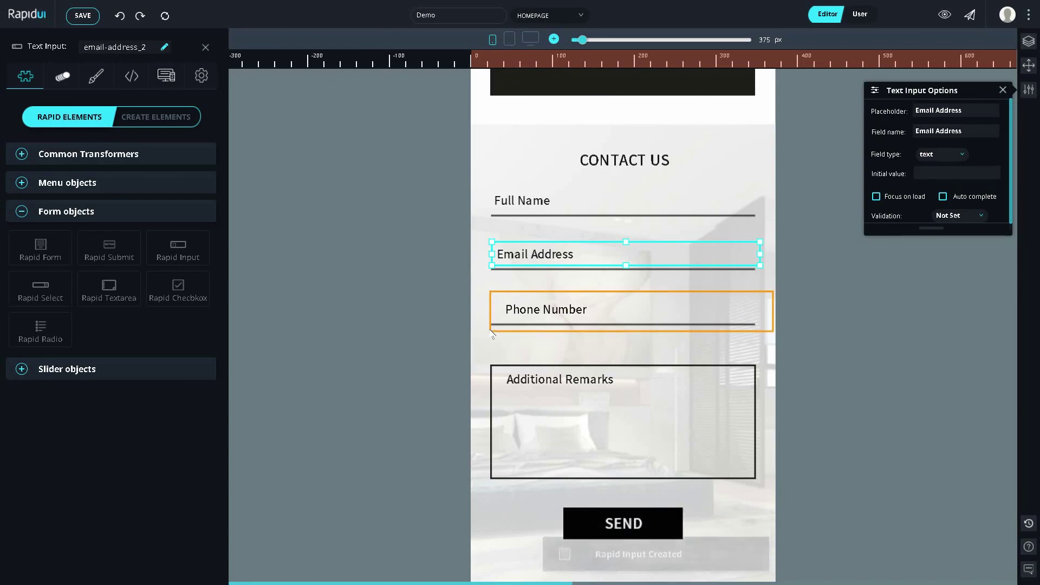
click(478, 319)
click(195, 254)
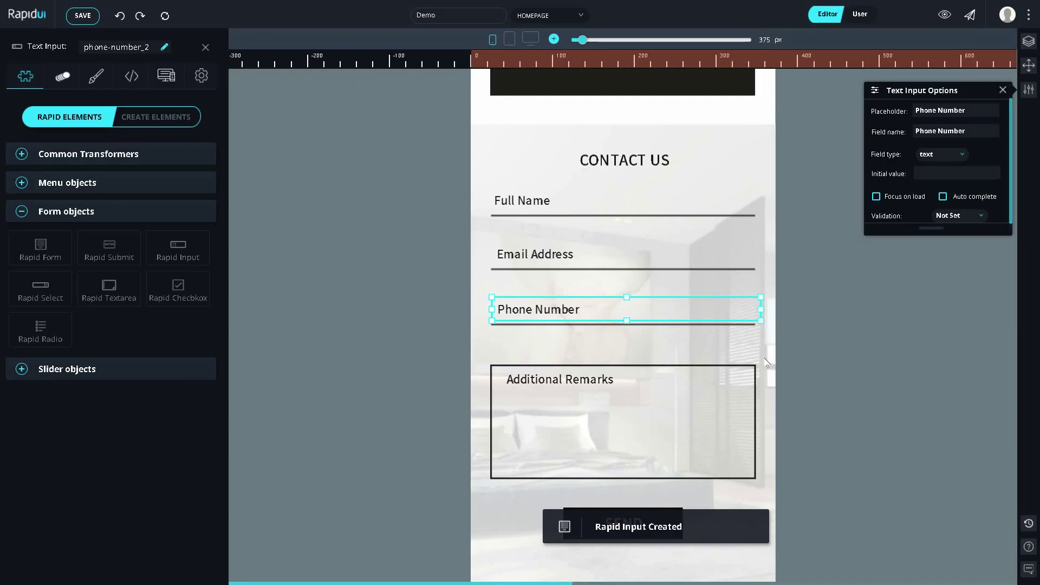
Step: Make Additional Remarks a Rapid Textarea and SEND a Rapid Submit button, then select the form
drag(767, 357, 479, 496)
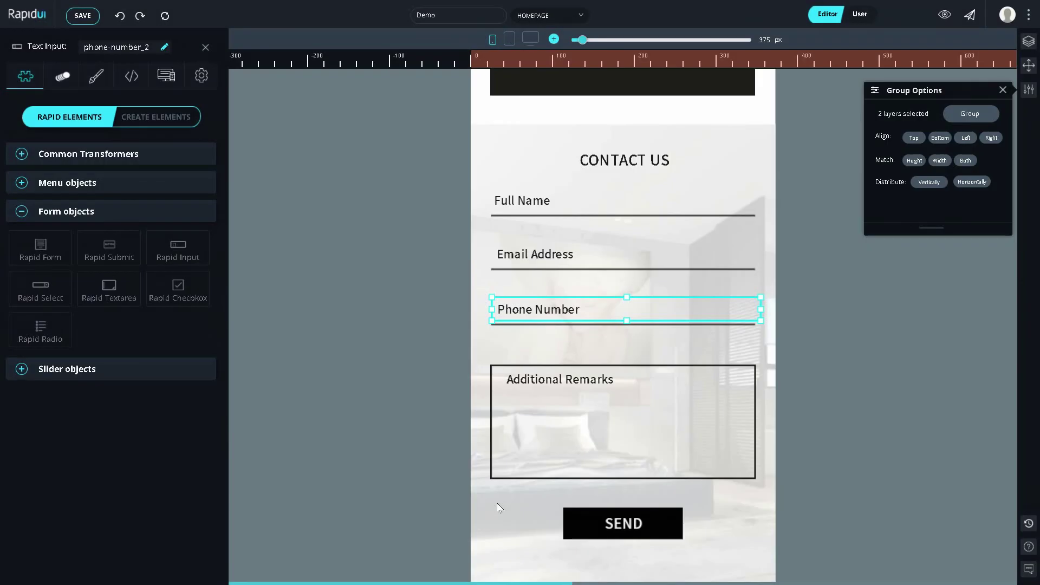
click(110, 287)
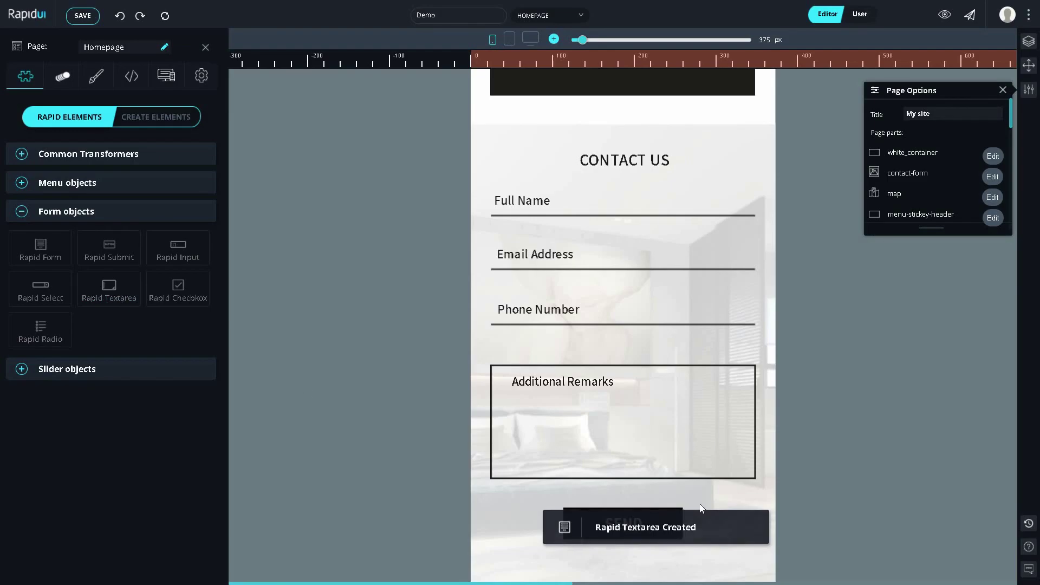
click(570, 534)
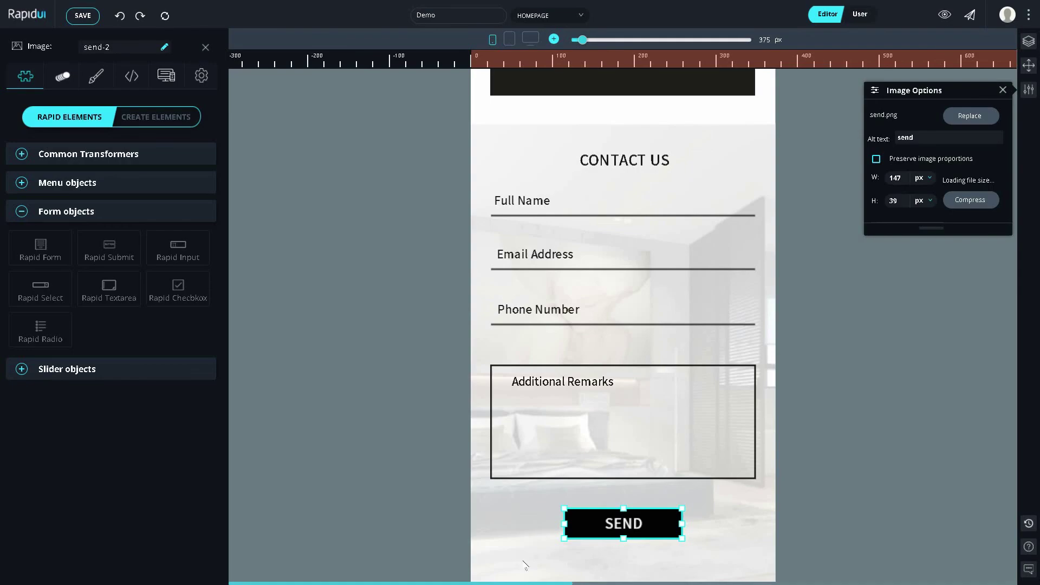
click(109, 247)
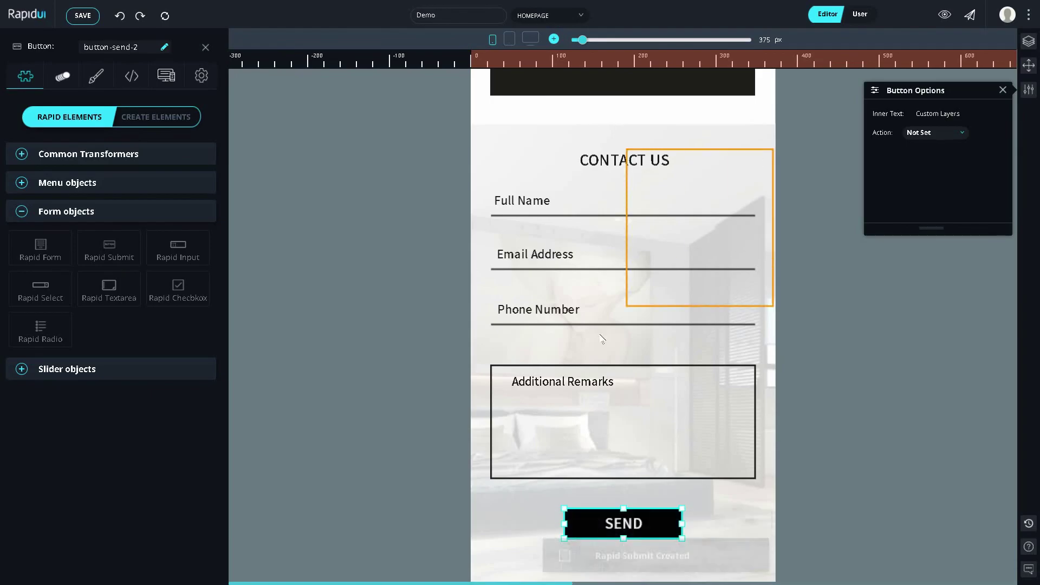
drag(602, 338, 465, 508)
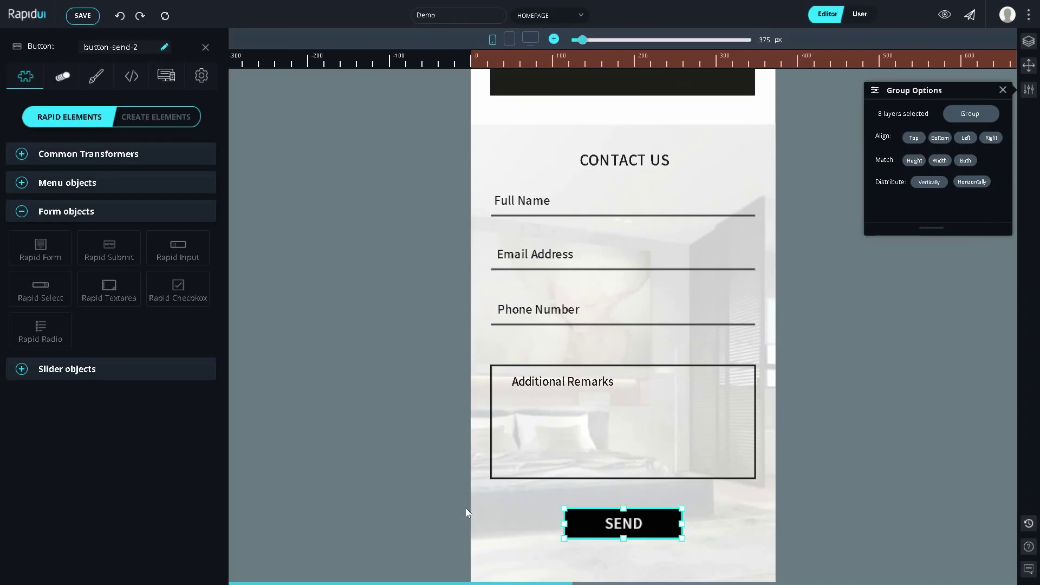
Step: Combine the elements into one Rapid Form, then enter test Full Name and Email values in User mode
click(10, 248)
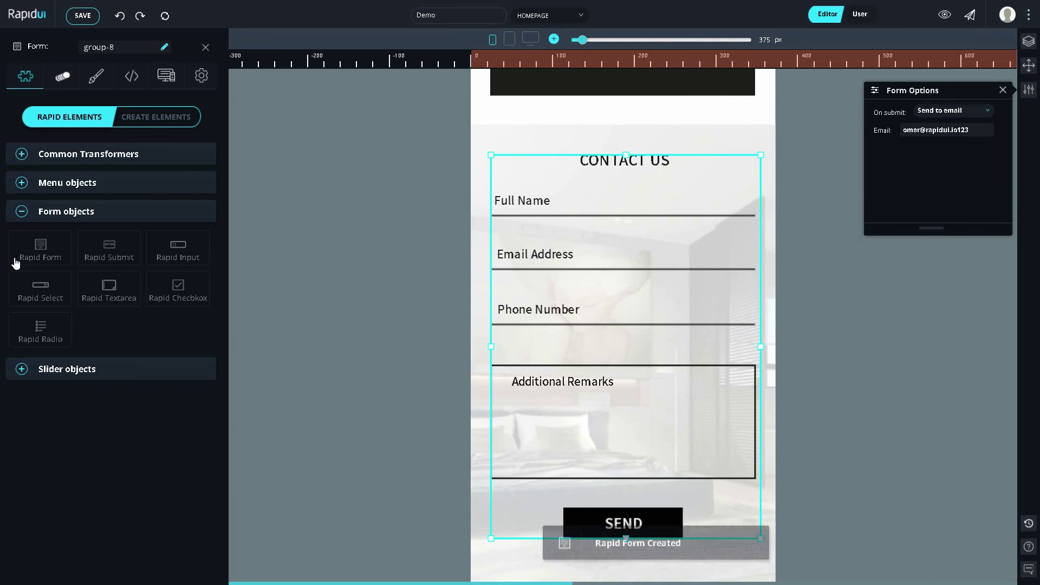
key(u)
click(512, 202)
text(asd)
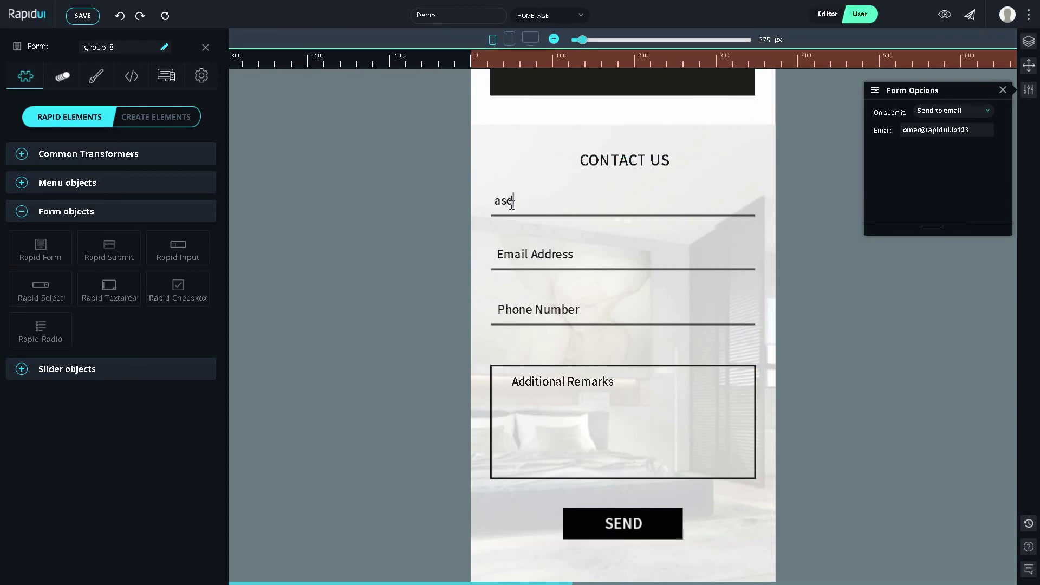
text(asd)
click(530, 255)
text(dfsd)
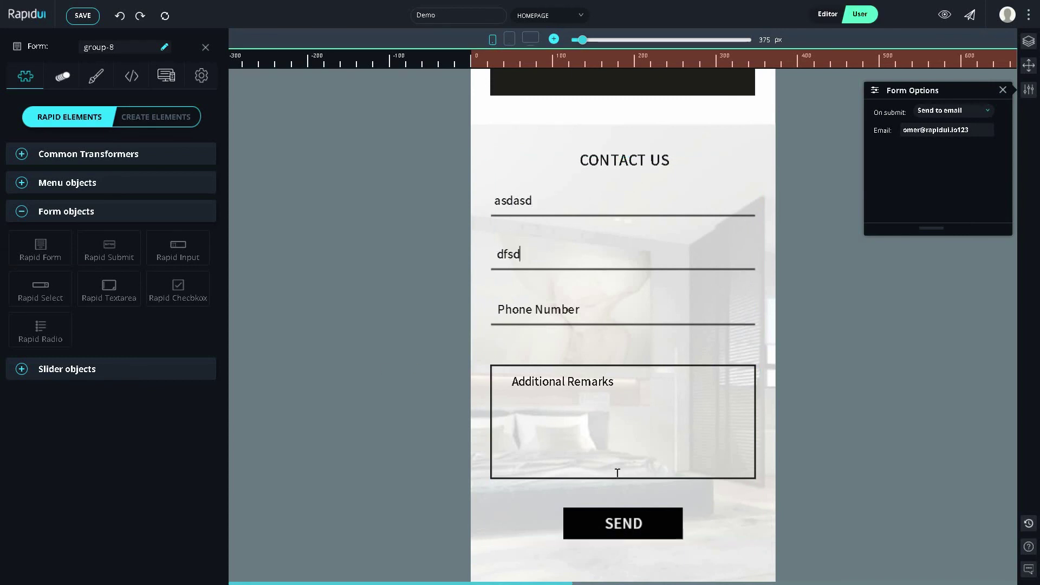
Step: Send the test submission, dismiss the confirmation alert and close Form Options
click(636, 530)
click(607, 48)
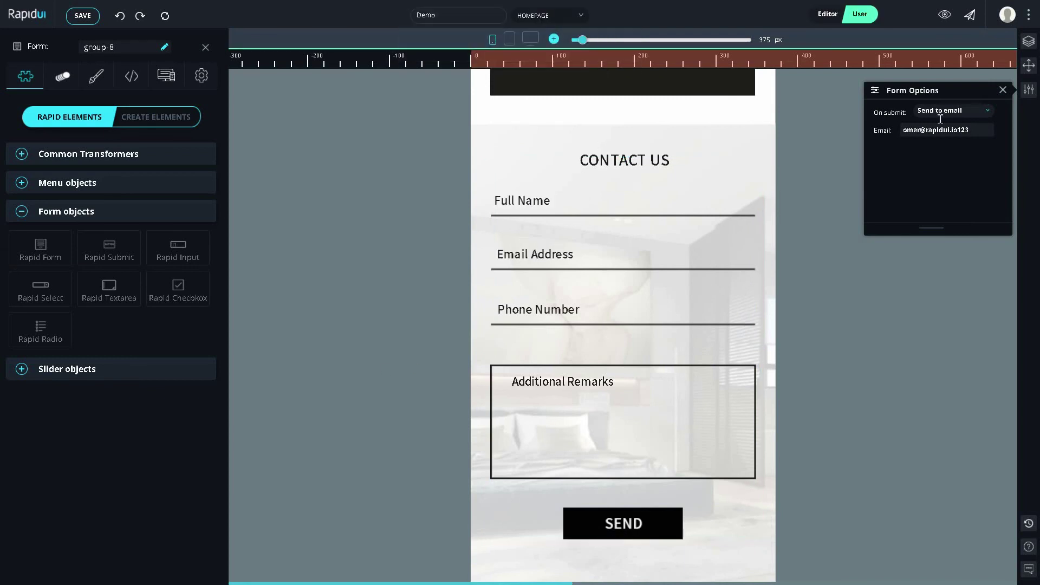
click(1002, 90)
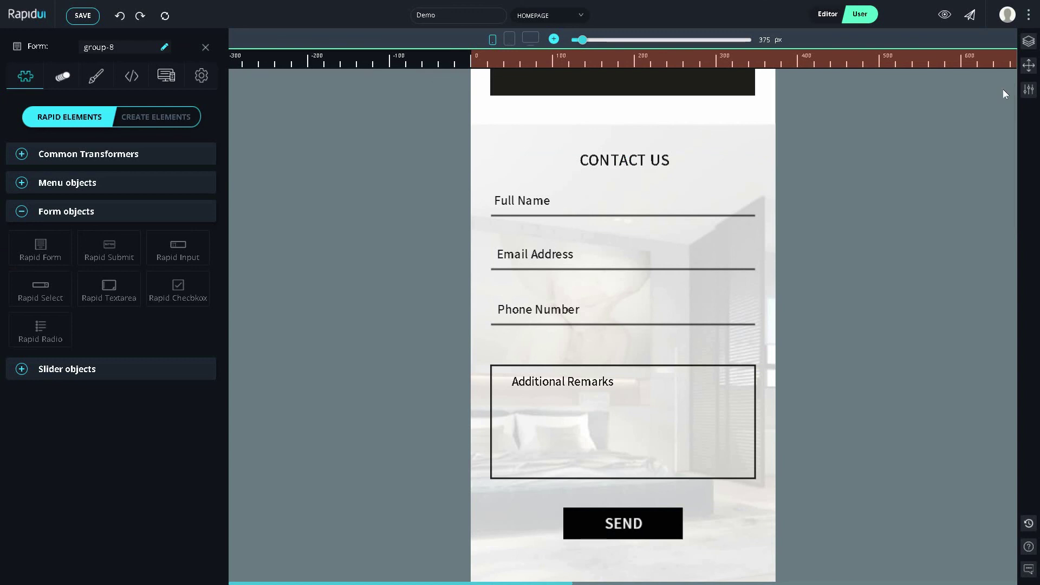
scroll(669, 295, up, 10)
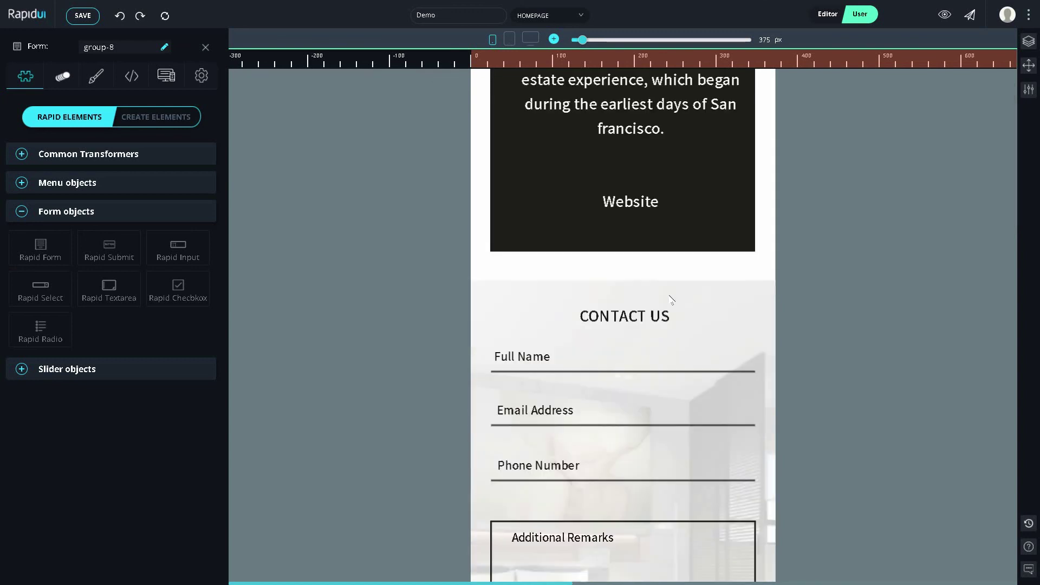
scroll(669, 296, up, 5)
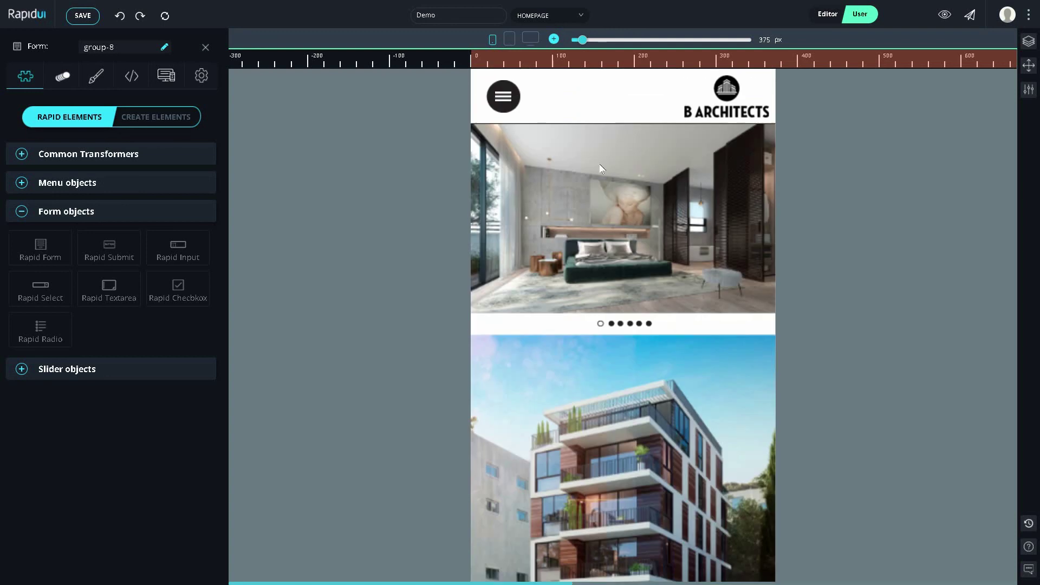
Step: Switch the preview through tablet to the 1920 px desktop width and scroll through the homepage
click(511, 42)
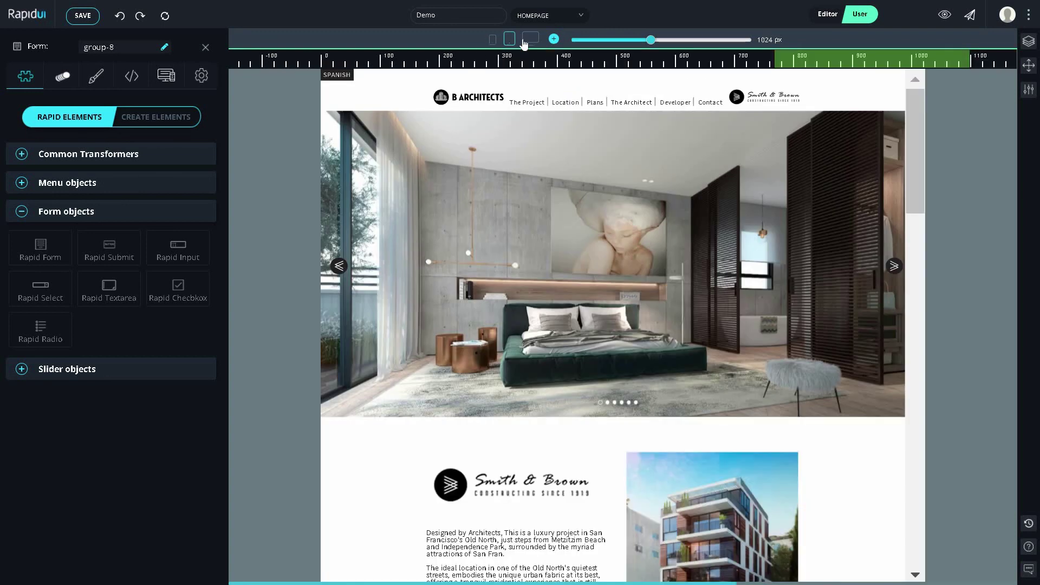
click(527, 41)
scroll(523, 156, down, 5)
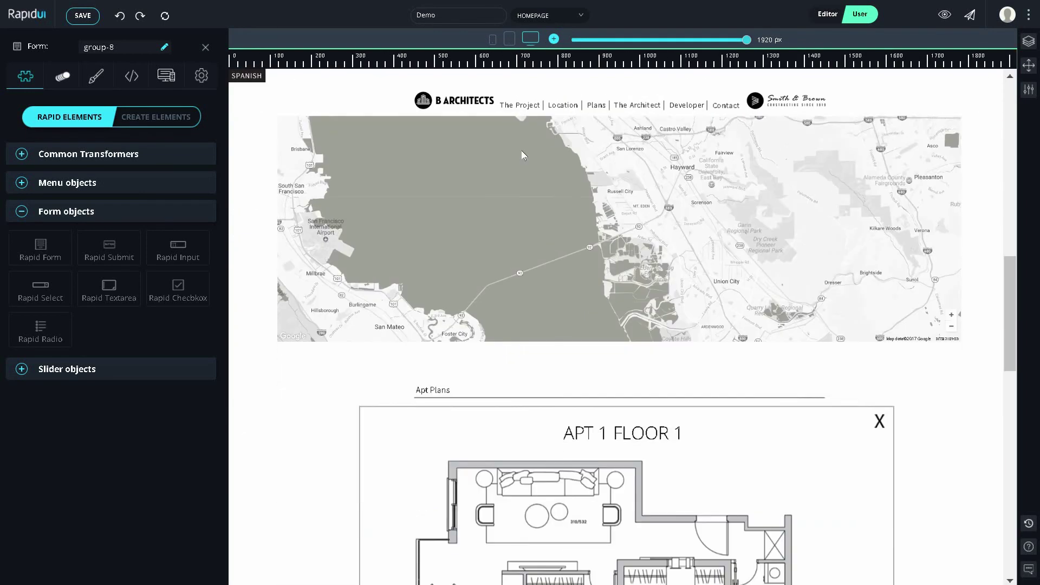
scroll(524, 156, down, 10)
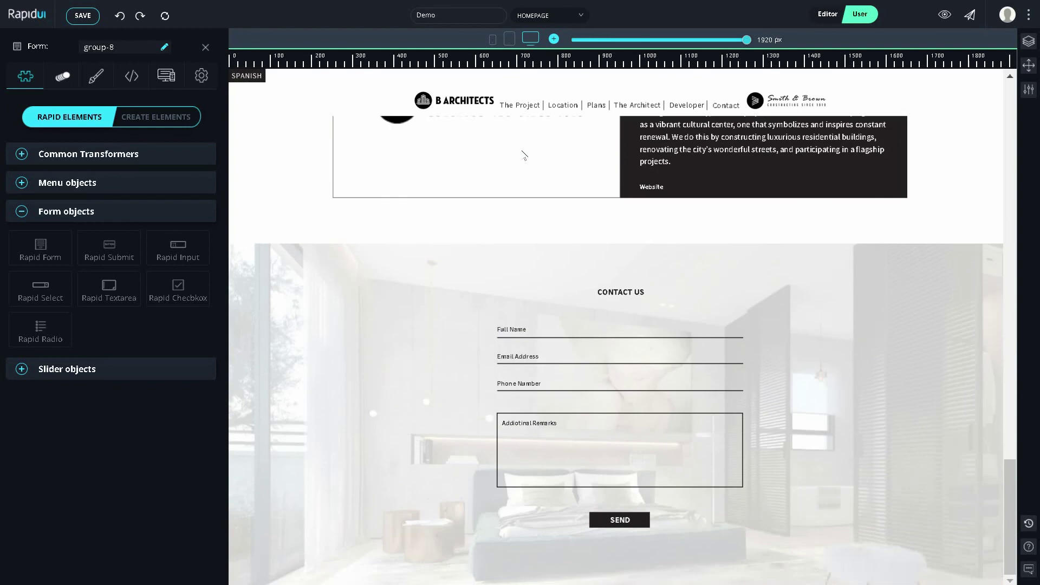
scroll(524, 156, up, 15)
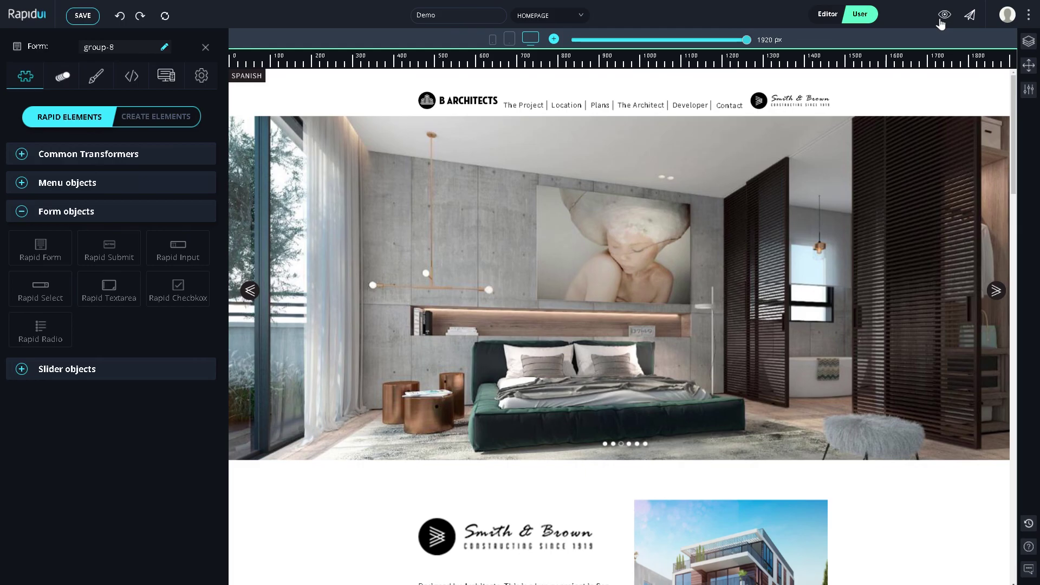
click(941, 20)
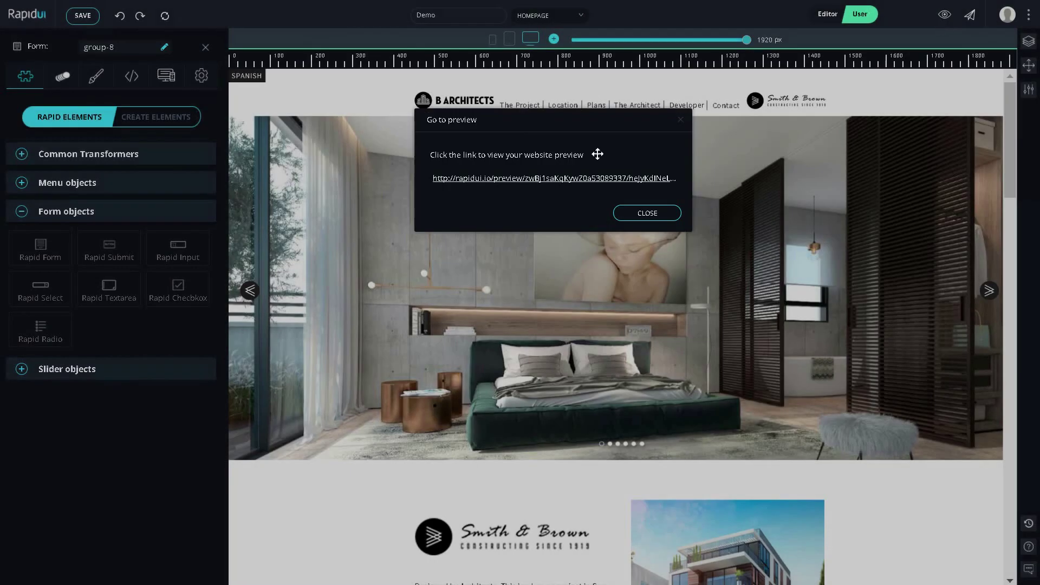
click(678, 121)
click(945, 15)
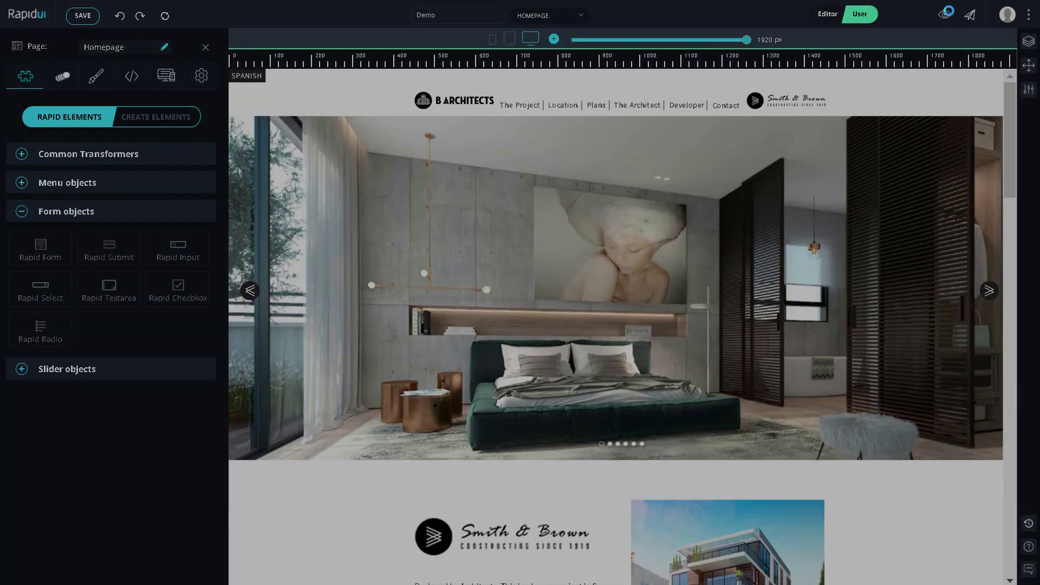
click(964, 19)
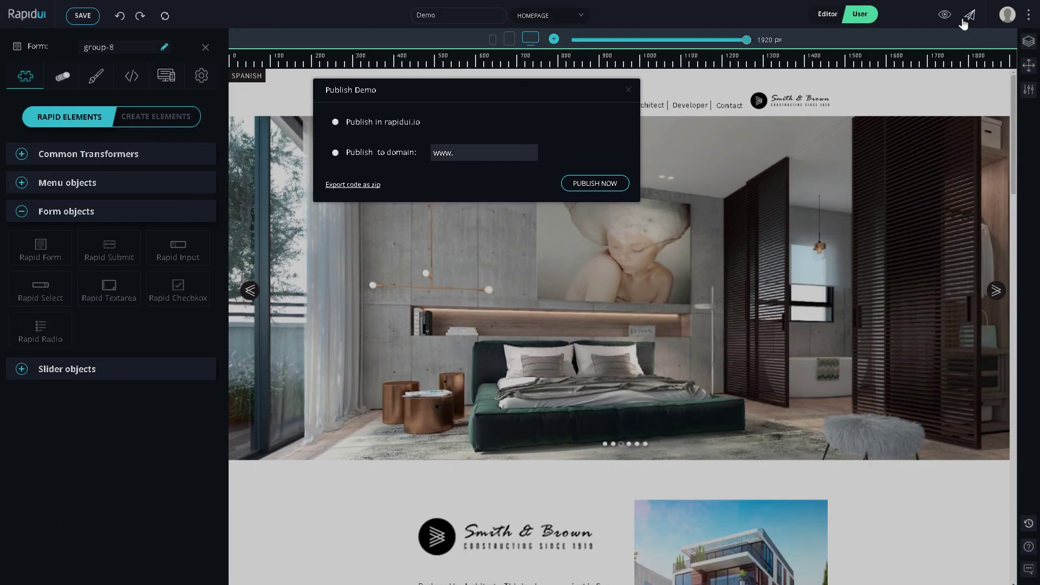
click(628, 90)
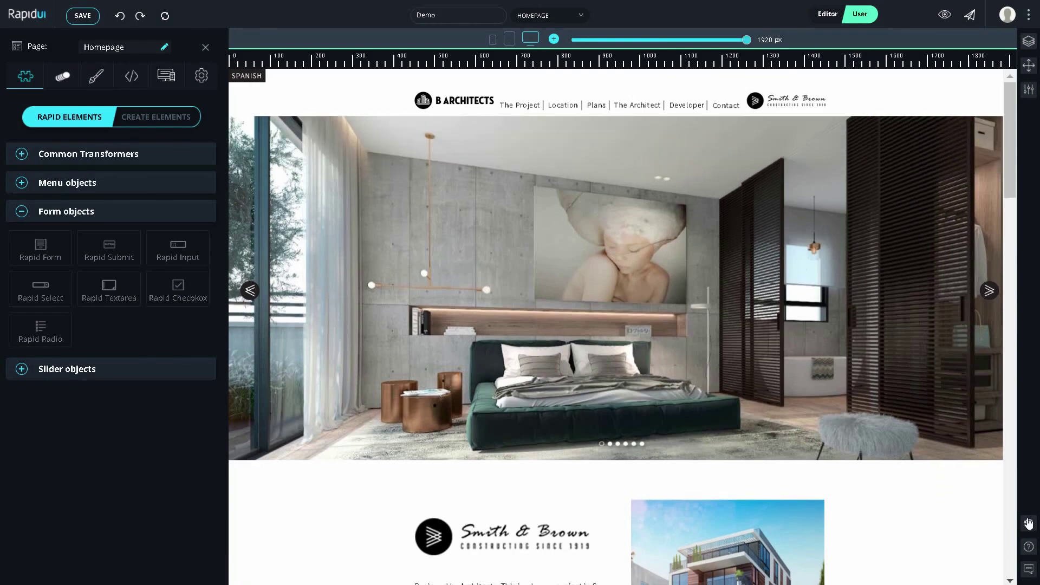
click(1029, 523)
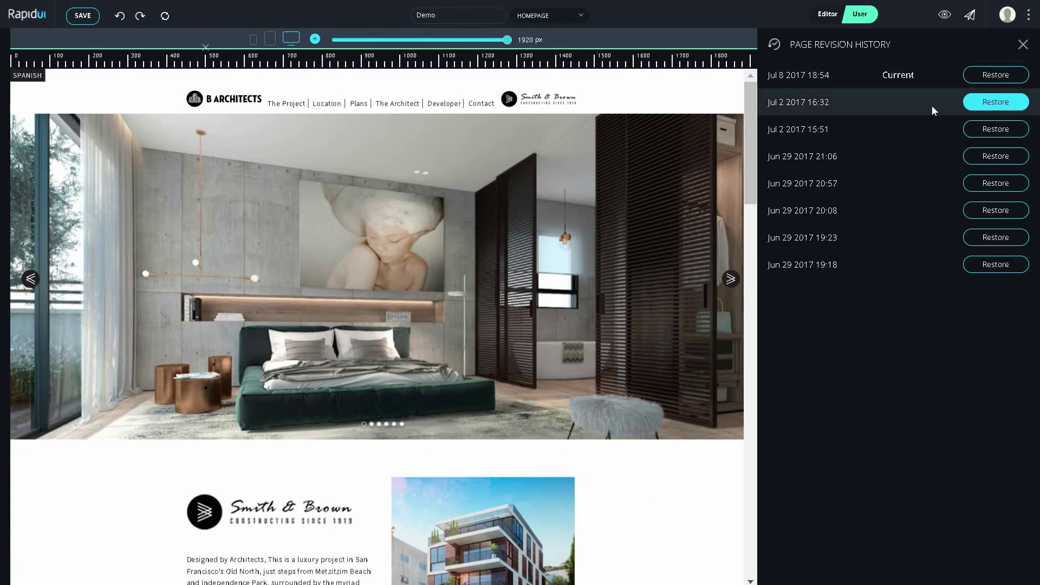
click(908, 104)
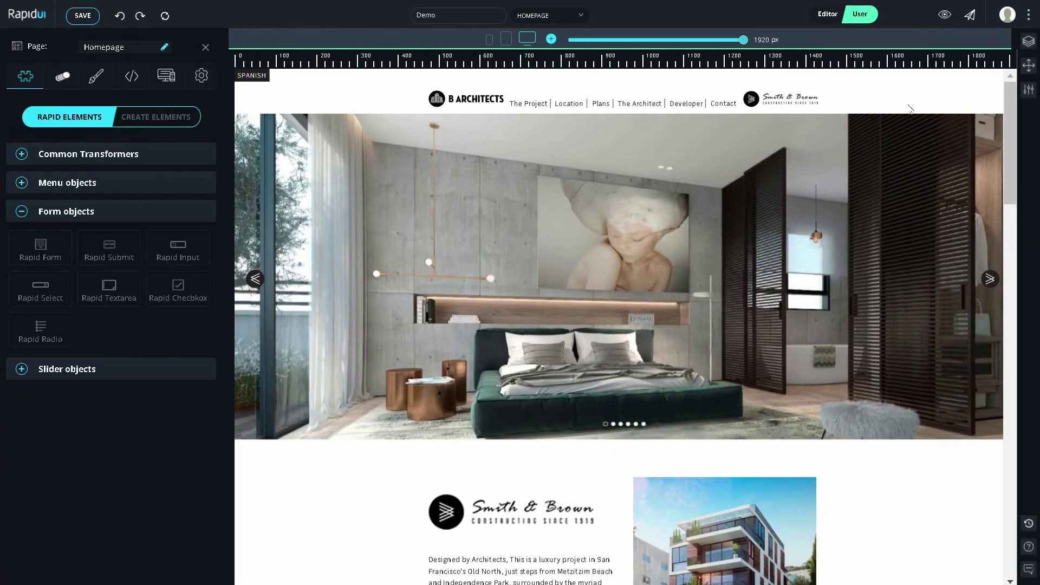
click(1029, 569)
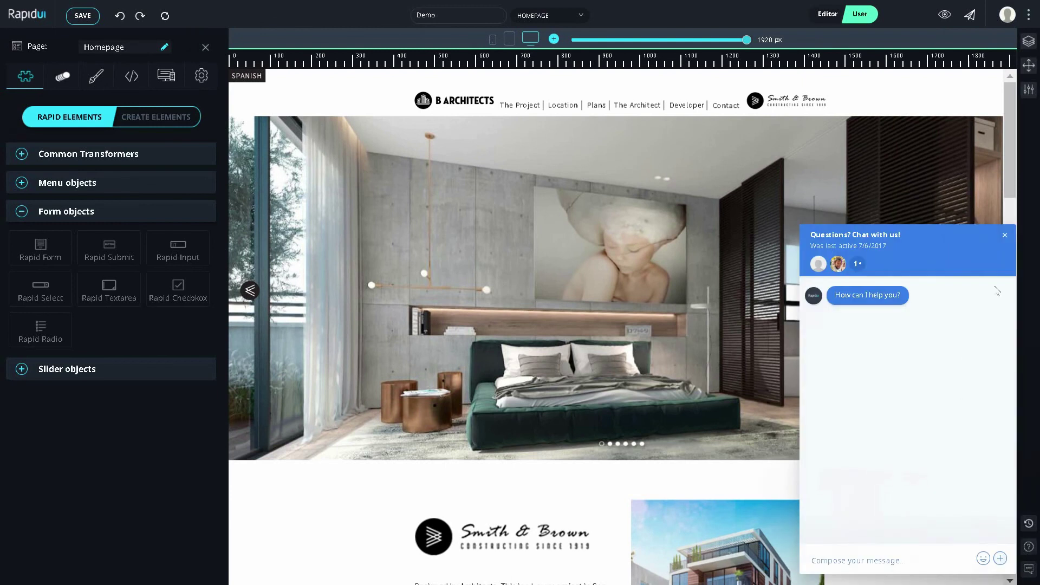
click(1004, 236)
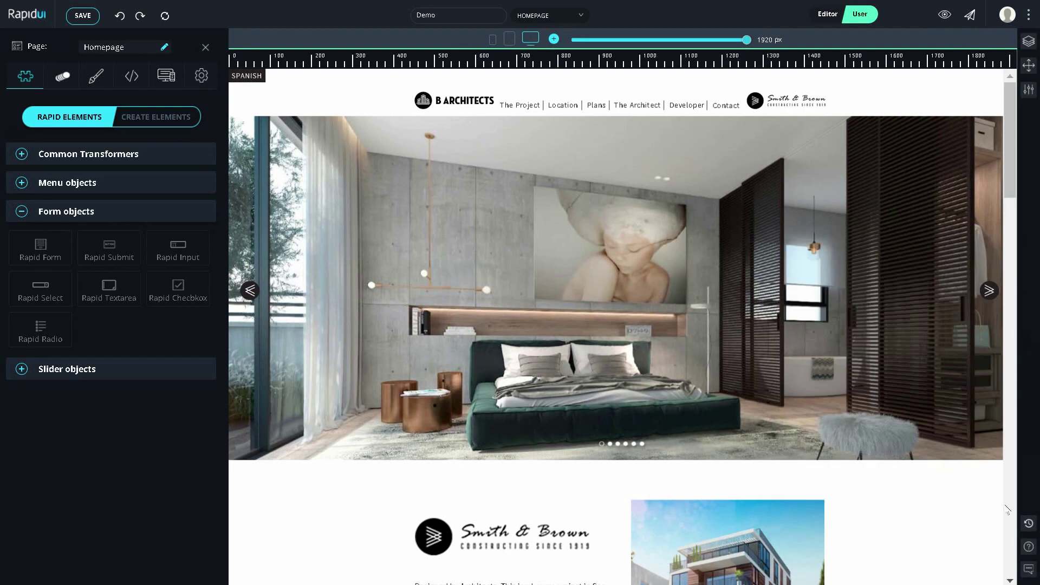
click(1028, 547)
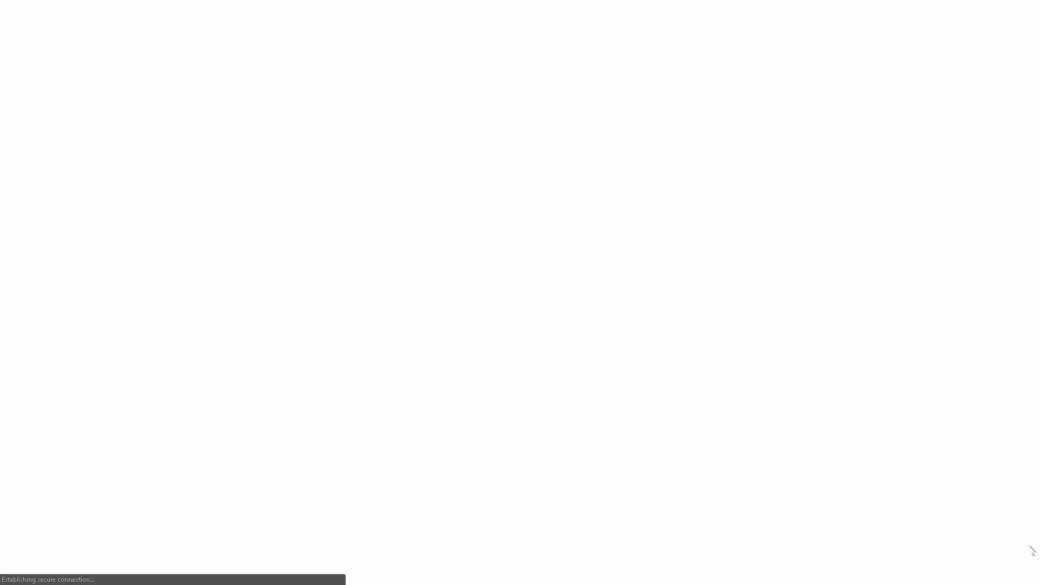